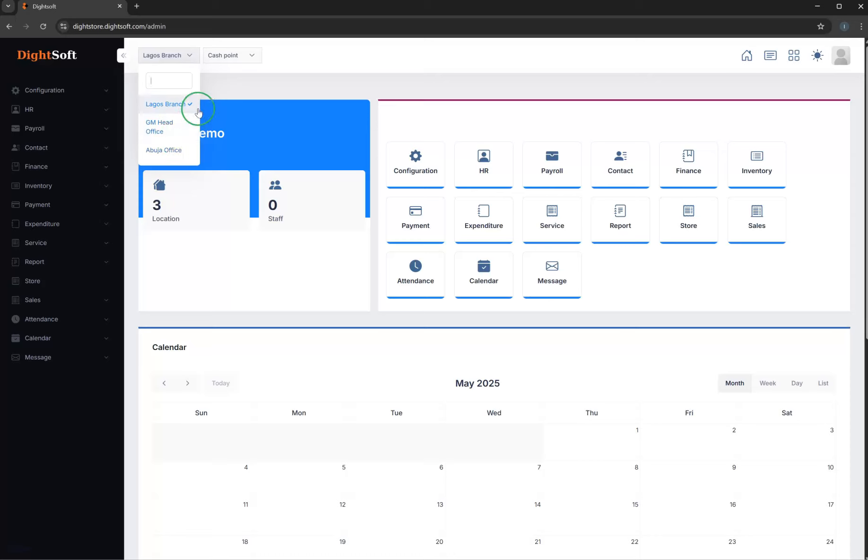
- Check which branches and cash points are available for selection on the dashboard
{"action": "left_click", "coordinate": [228, 90]}
{"action": "left_click", "coordinate": [183, 59]}
{"action": "left_click", "coordinate": [217, 92]}
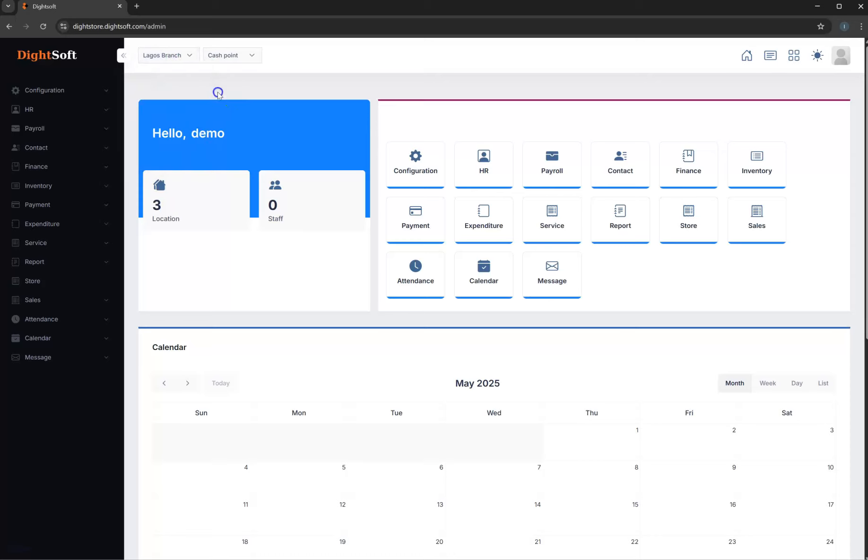
{"action": "left_click", "coordinate": [226, 65]}
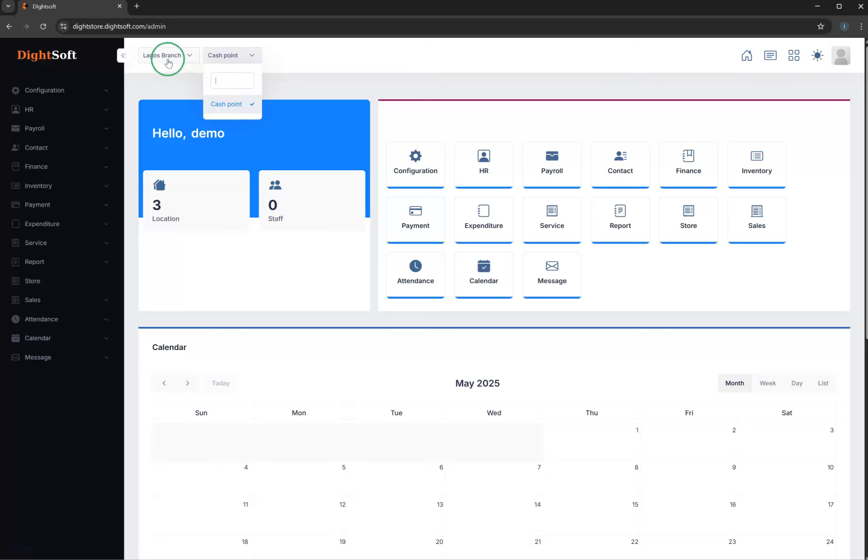
{"action": "left_click", "coordinate": [275, 70]}
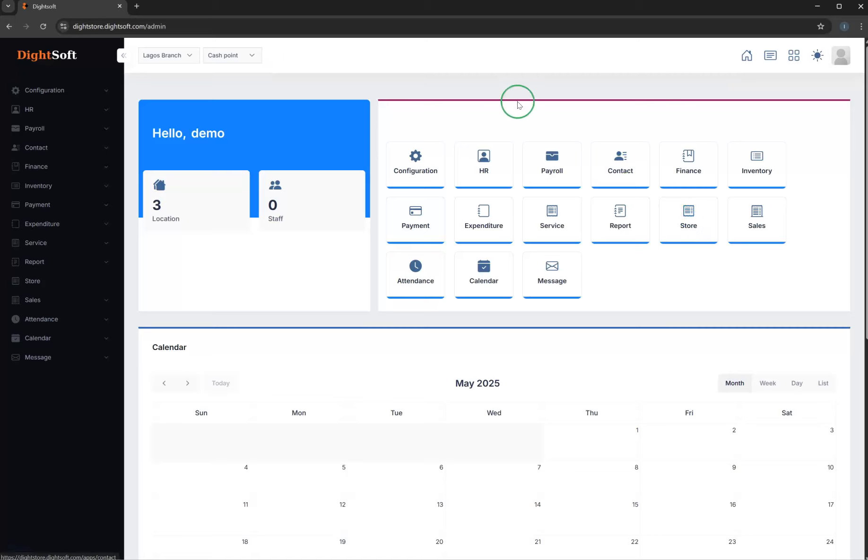
{"action": "scroll", "coordinate": [599, 250], "scroll_direction": "down", "scroll_amount": 6}
{"action": "scroll", "coordinate": [600, 250], "scroll_direction": "up", "scroll_amount": 6}
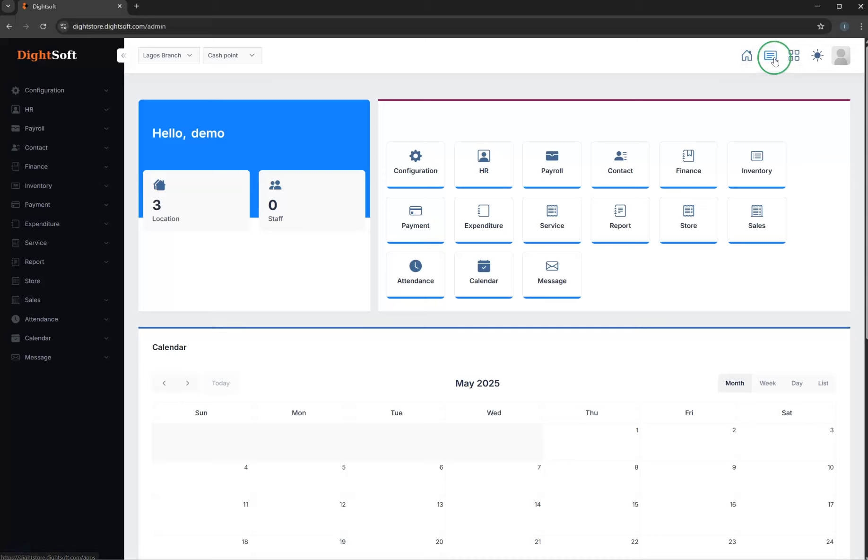
- Open the signed-in account's My Profile page
{"action": "left_click", "coordinate": [844, 58]}
{"action": "left_click", "coordinate": [742, 179]}
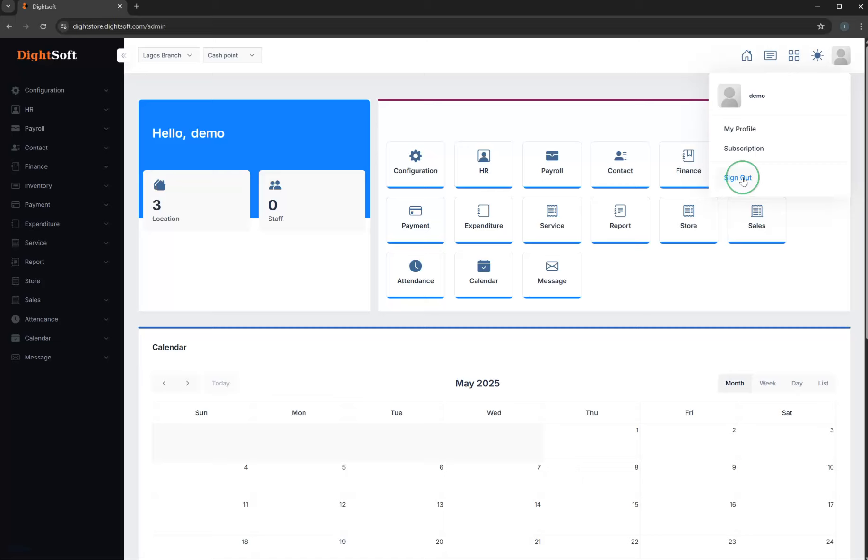
{"action": "left_click", "coordinate": [751, 132]}
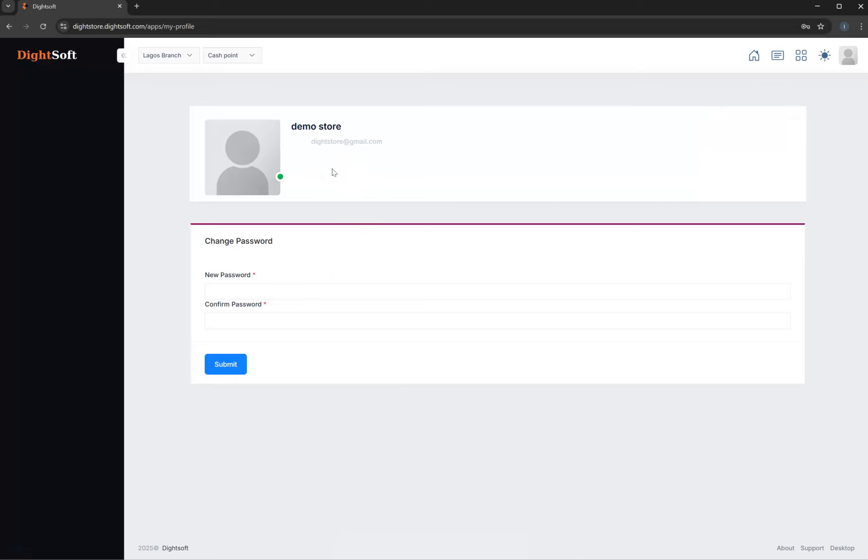
- View the account's subscription details and payment history, and close that page
{"action": "left_click", "coordinate": [848, 56]}
{"action": "left_click", "coordinate": [850, 59]}
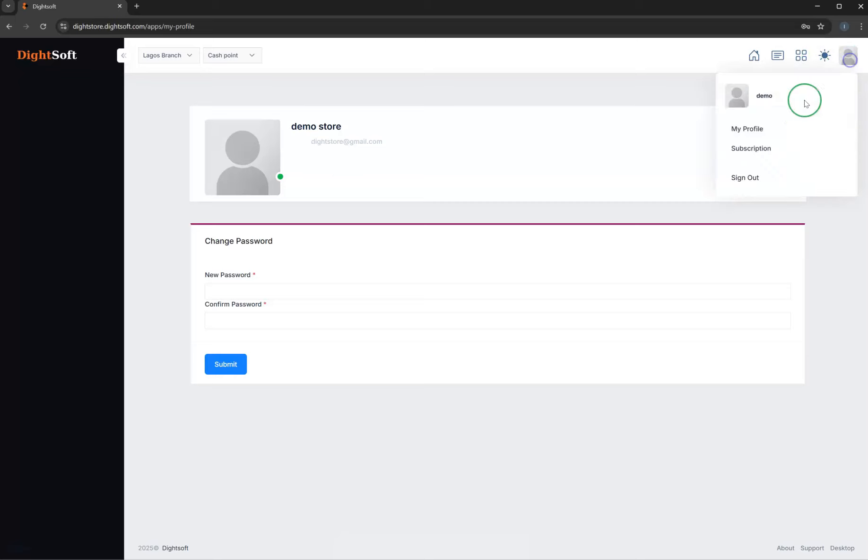
{"action": "left_click", "coordinate": [775, 148]}
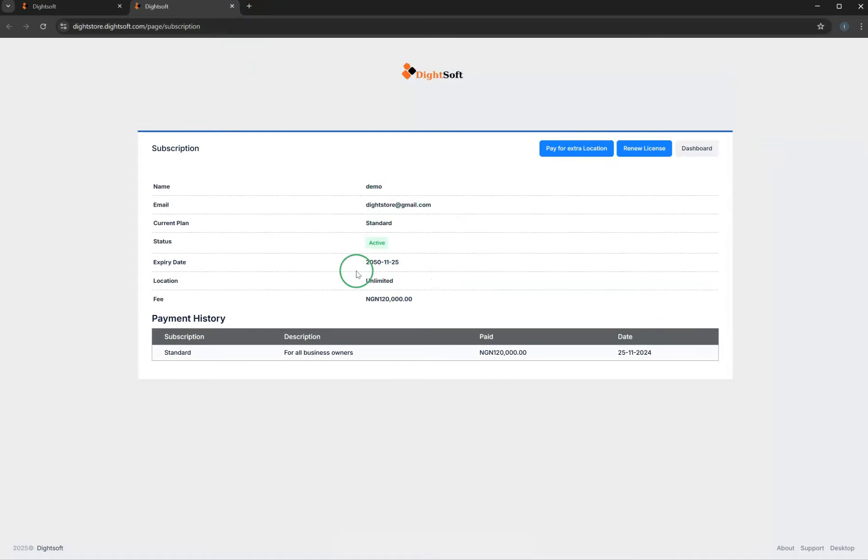
{"action": "left_click", "coordinate": [232, 6]}
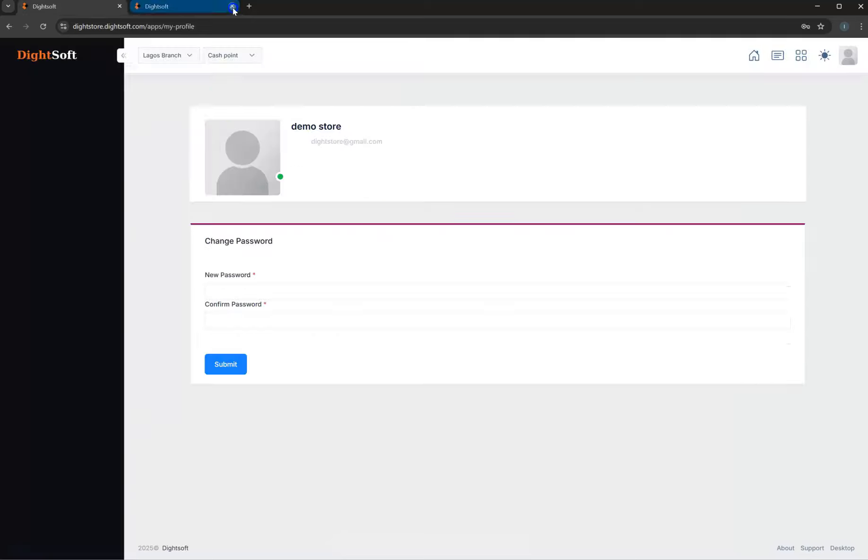
- Return to the dashboard and review the branches available for the account
{"action": "left_click", "coordinate": [754, 55]}
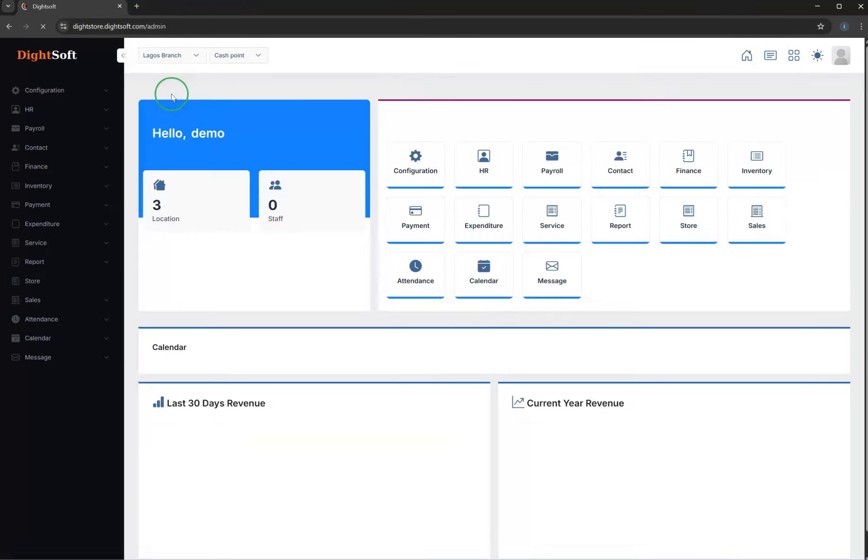
{"action": "scroll", "coordinate": [489, 195], "scroll_direction": "down", "scroll_amount": 3}
{"action": "scroll", "coordinate": [491, 199], "scroll_direction": "up", "scroll_amount": 3}
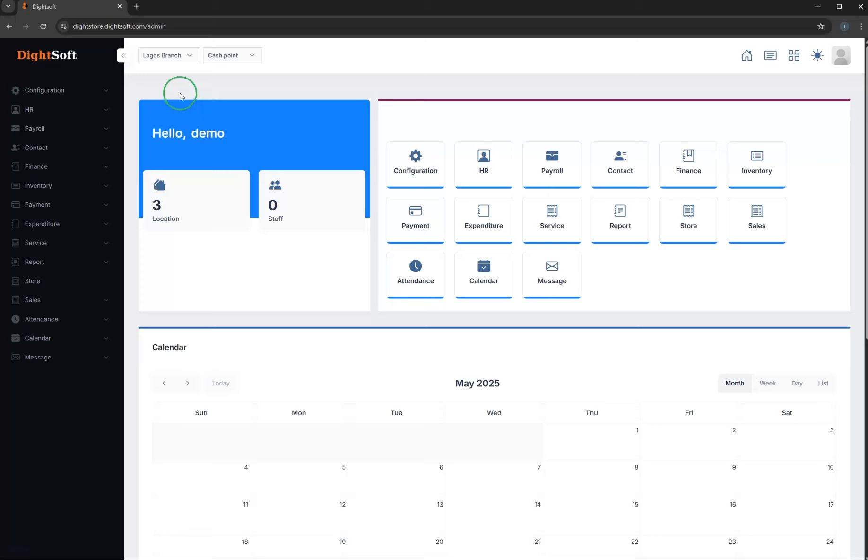
{"action": "left_click", "coordinate": [174, 58]}
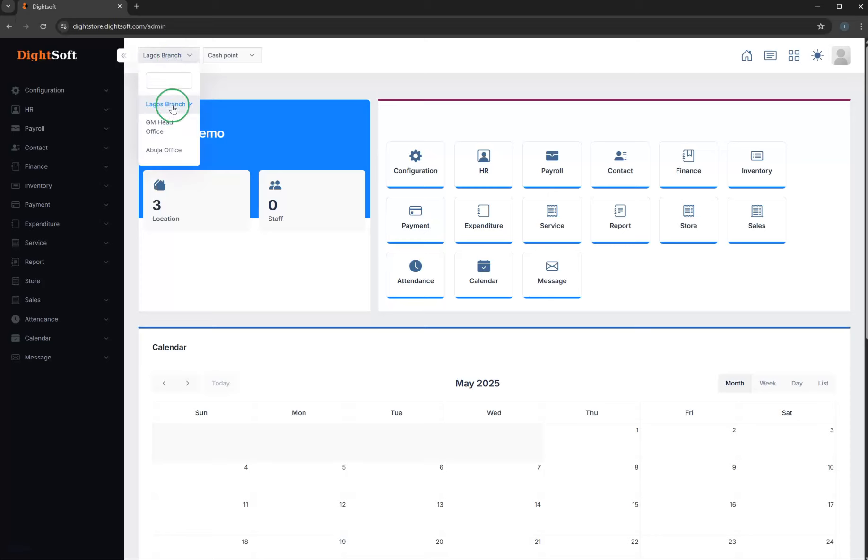
{"action": "left_click", "coordinate": [206, 92]}
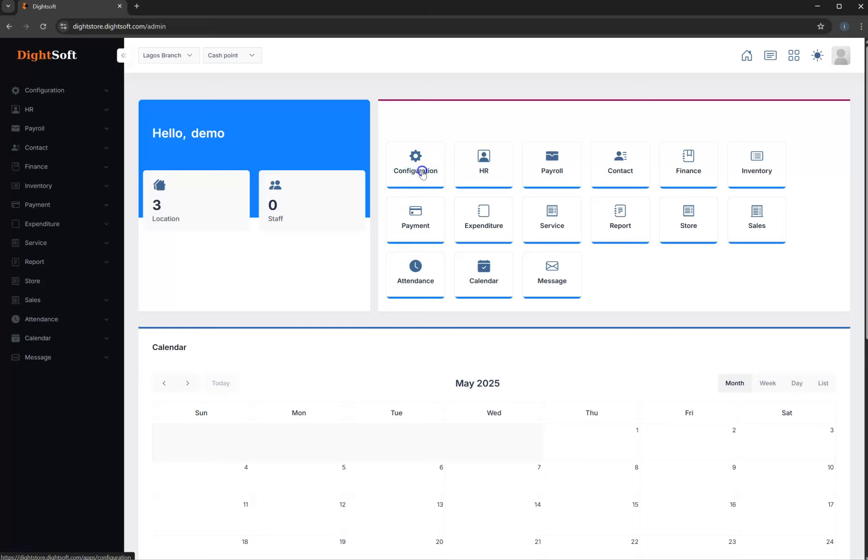
- Open the Configuration module and view the list of existing locations
{"action": "left_click", "coordinate": [422, 173]}
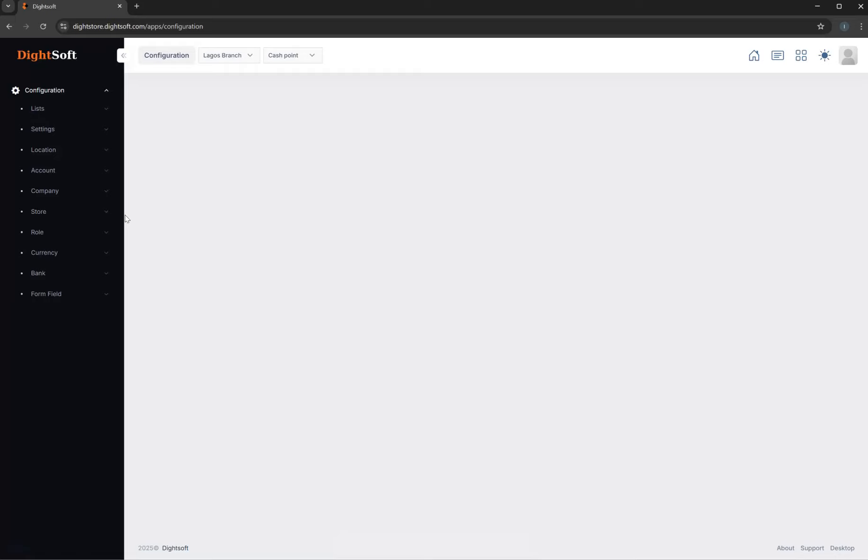
{"action": "left_click", "coordinate": [46, 152]}
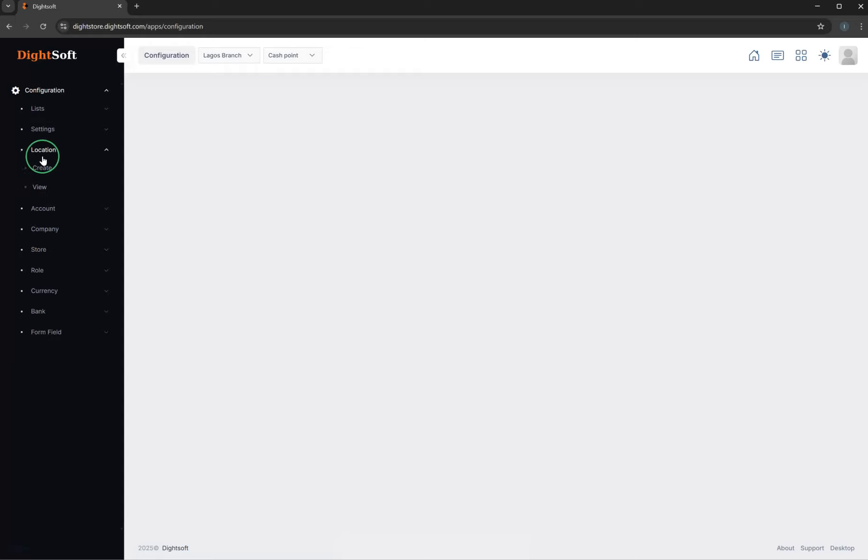
{"action": "left_click", "coordinate": [42, 185]}
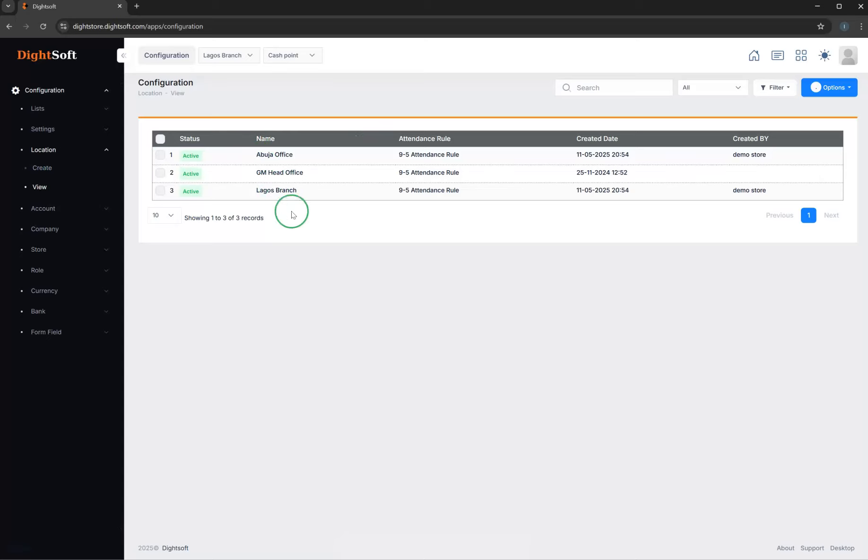
- Create an active location named Delta Branch with the 9-5 Attendance Rule and submit it
{"action": "left_click", "coordinate": [43, 169]}
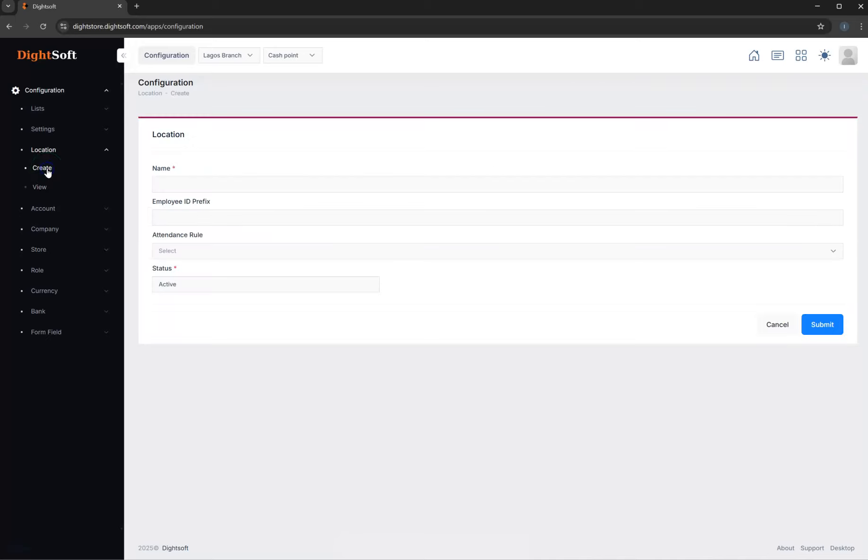
{"action": "left_click", "coordinate": [201, 184]}
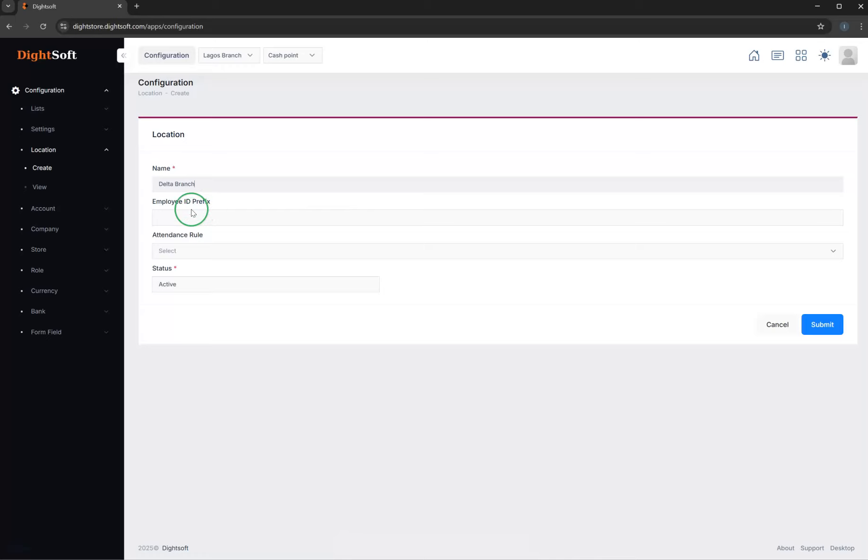
{"action": "left_click", "coordinate": [196, 186]}
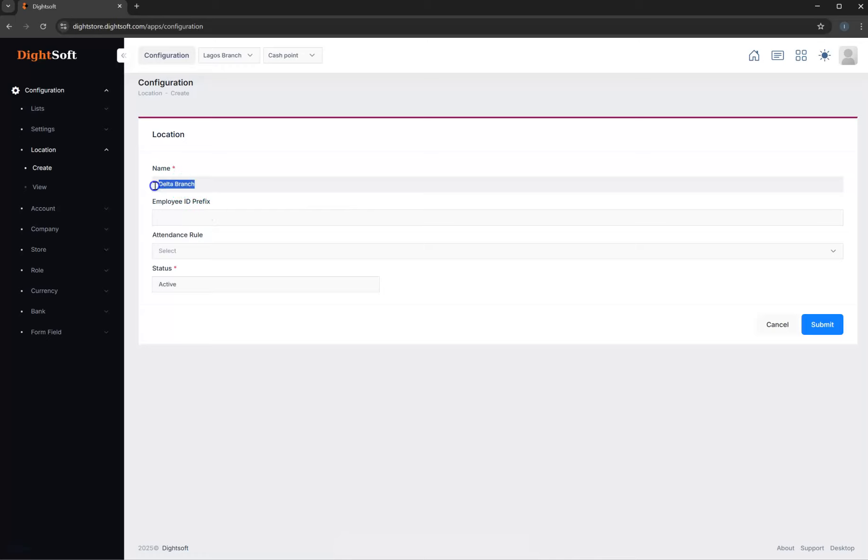
{"action": "left_click", "coordinate": [192, 251]}
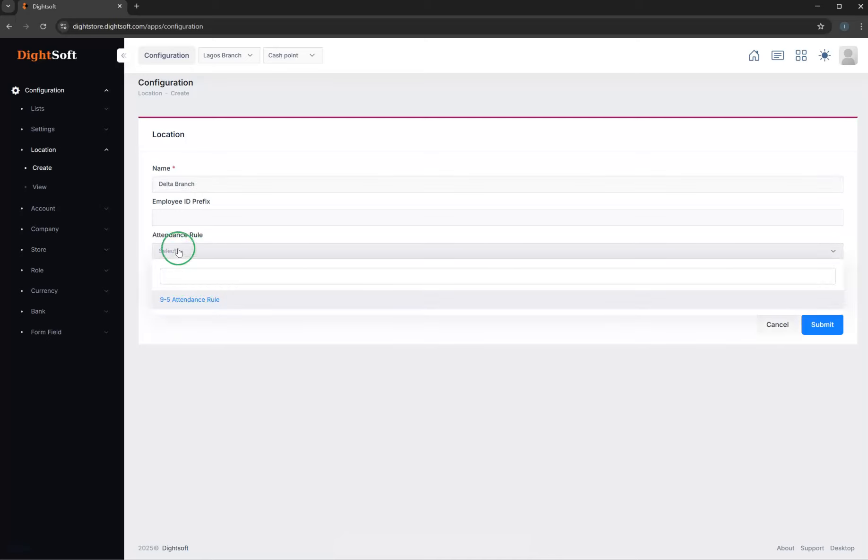
{"action": "left_click", "coordinate": [188, 300]}
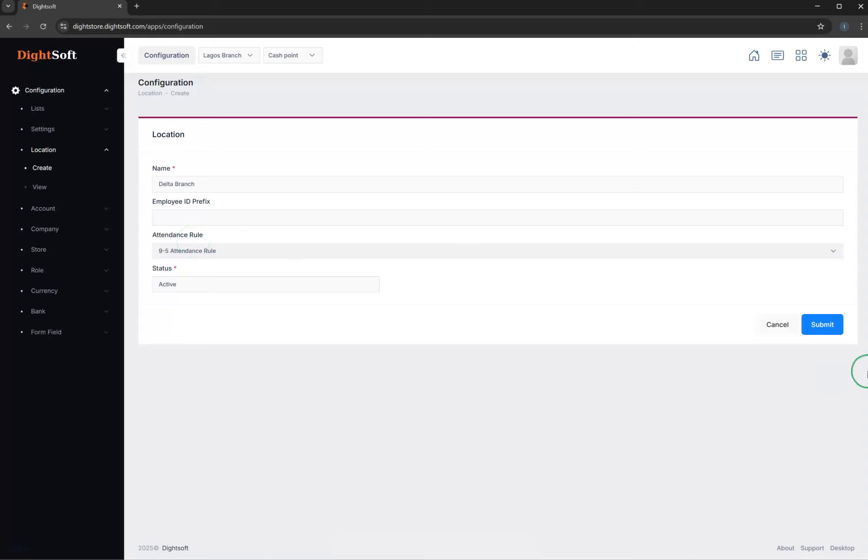
{"action": "left_click", "coordinate": [828, 332]}
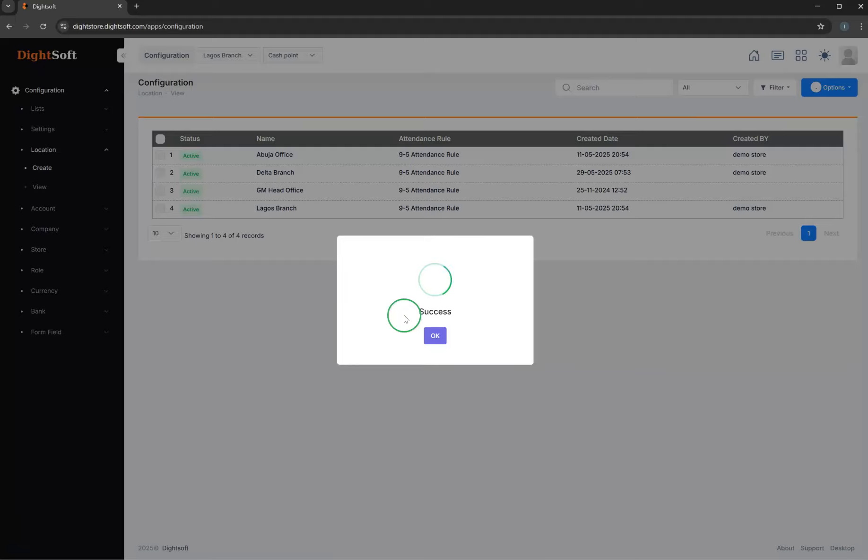
{"action": "left_click", "coordinate": [312, 300]}
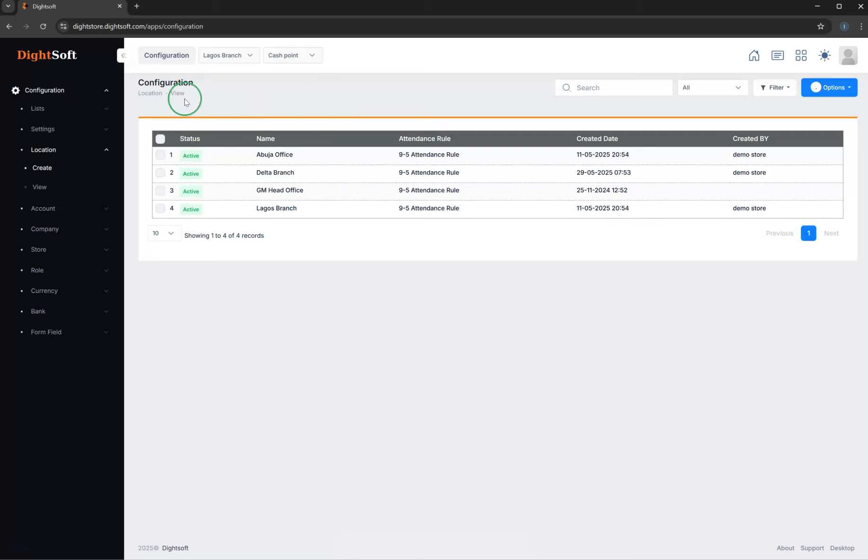
- Switch the active location to Delta Branch and check its cash point options
{"action": "left_click", "coordinate": [241, 57]}
{"action": "left_click", "coordinate": [229, 80]}
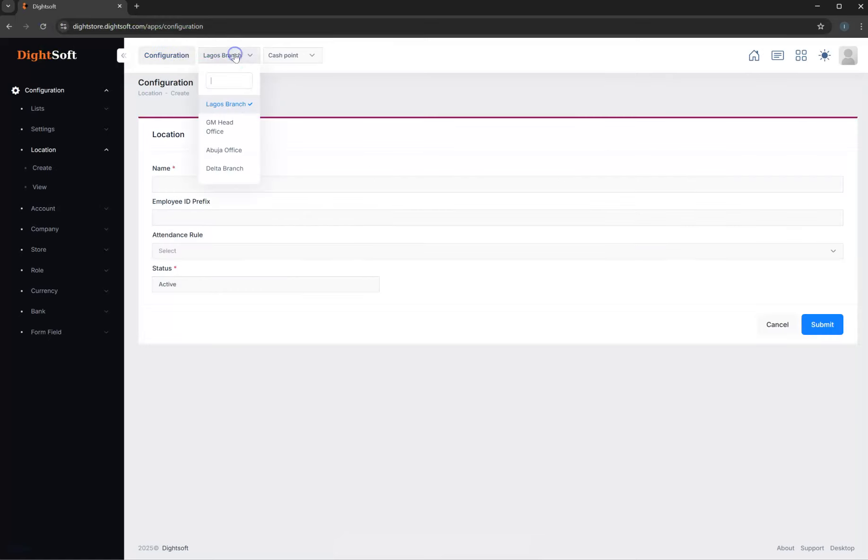
{"action": "left_click", "coordinate": [229, 170]}
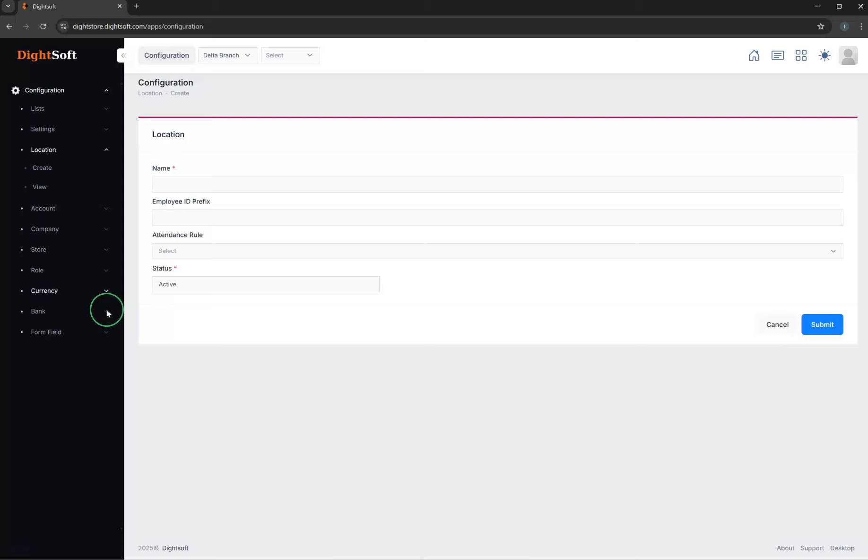
{"action": "left_click", "coordinate": [279, 60]}
- Switch to GM Head Office to view its cash point options, and return to Delta Branch
{"action": "left_click", "coordinate": [233, 57]}
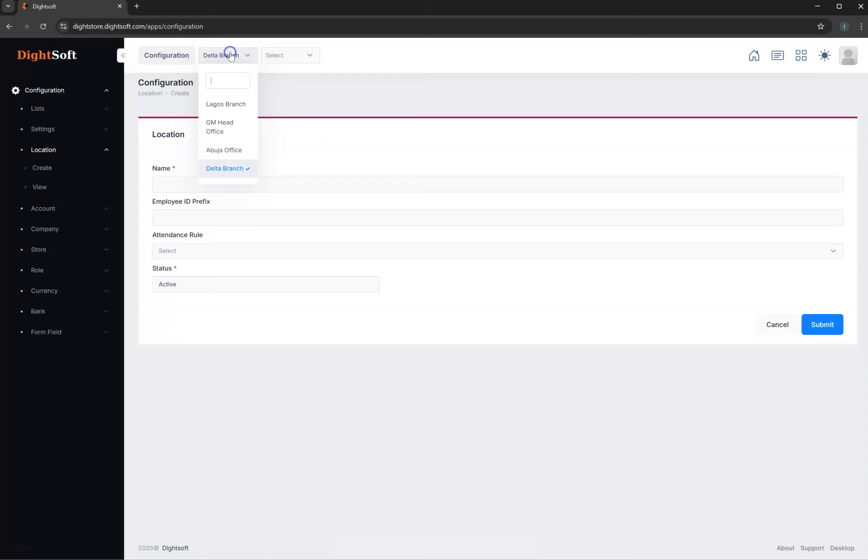
{"action": "left_click", "coordinate": [218, 127]}
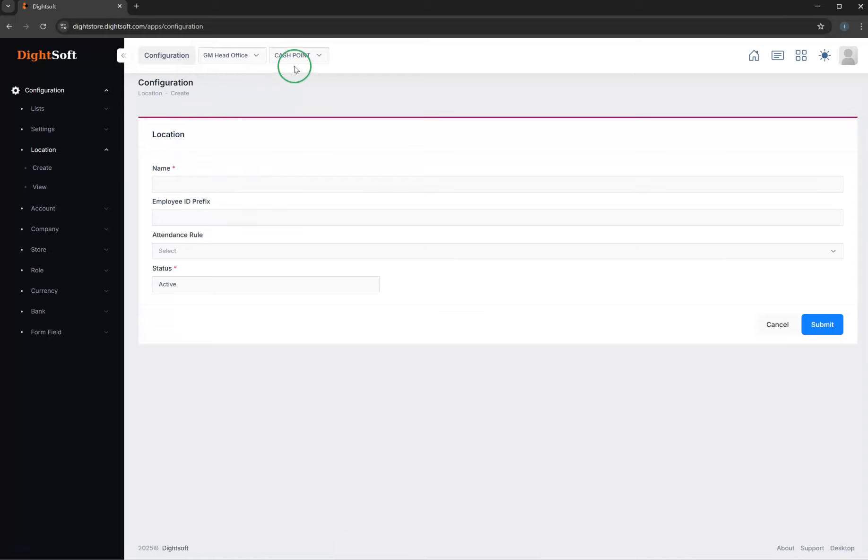
{"action": "left_click", "coordinate": [295, 58]}
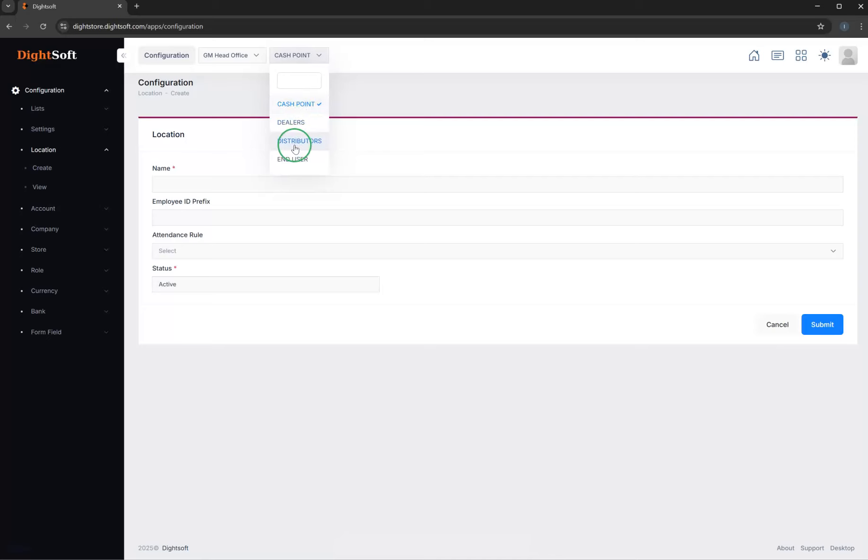
{"action": "left_click", "coordinate": [224, 56]}
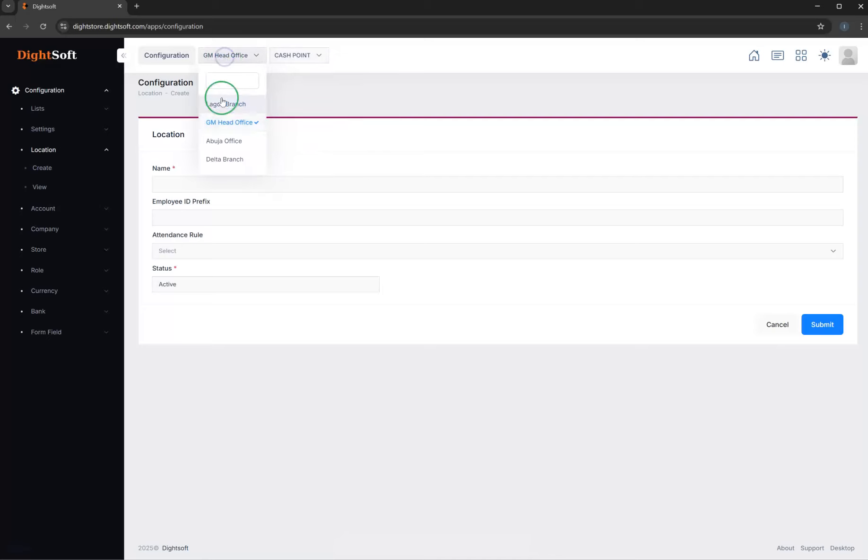
{"action": "left_click", "coordinate": [233, 160]}
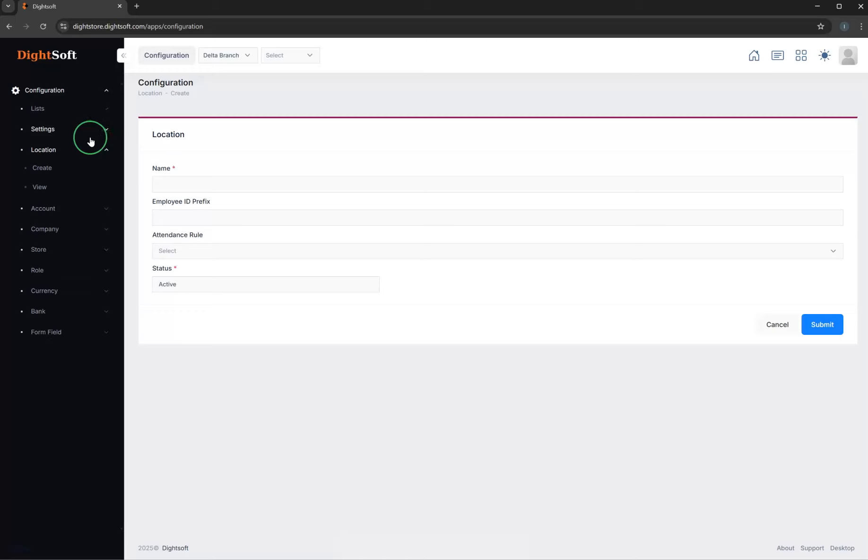
- Set the default unit to pcs in the general settings
{"action": "left_click", "coordinate": [74, 132]}
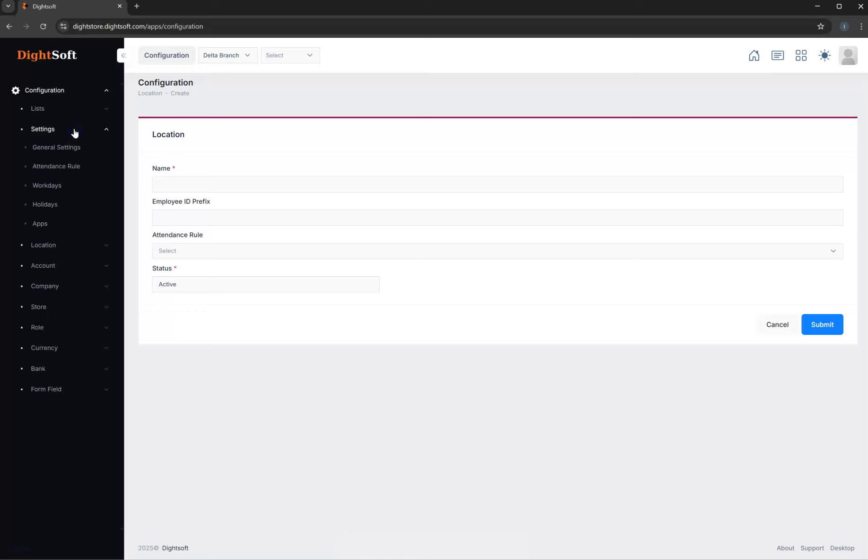
{"action": "left_click", "coordinate": [53, 150]}
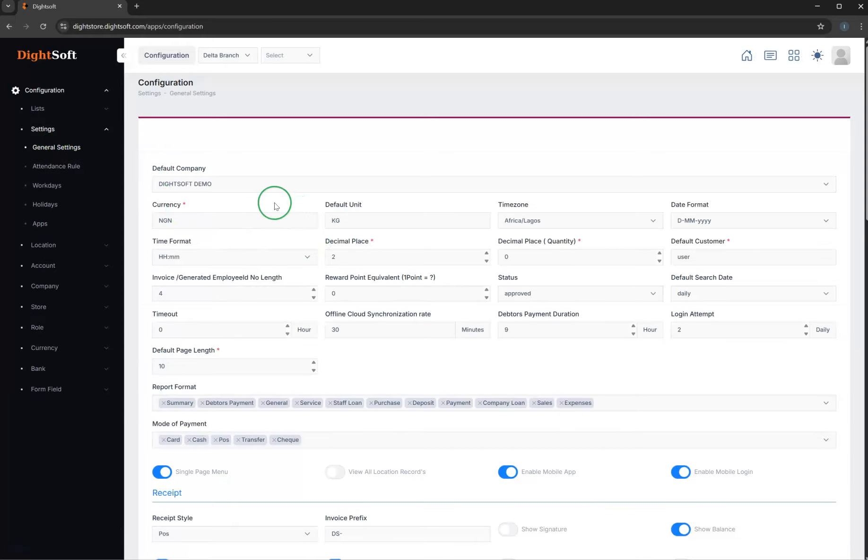
{"action": "scroll", "coordinate": [325, 292], "scroll_direction": "down", "scroll_amount": 4}
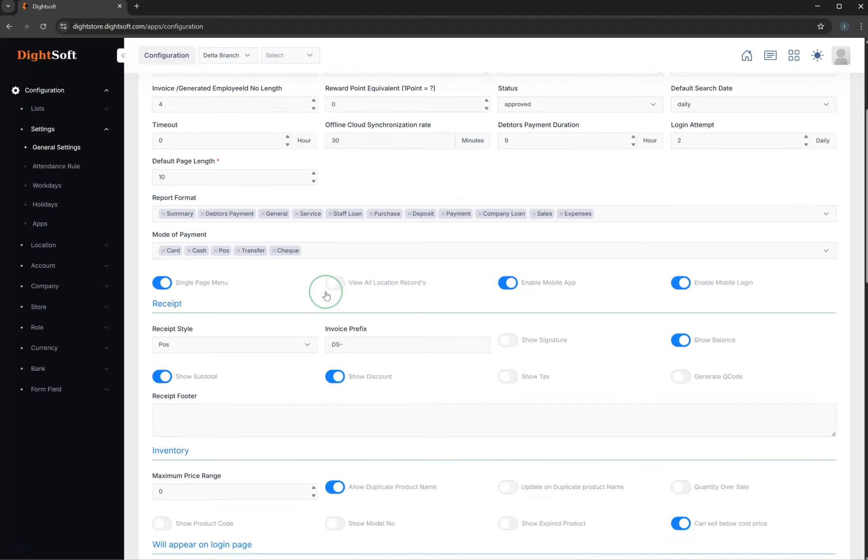
{"action": "scroll", "coordinate": [325, 292], "scroll_direction": "up", "scroll_amount": 4}
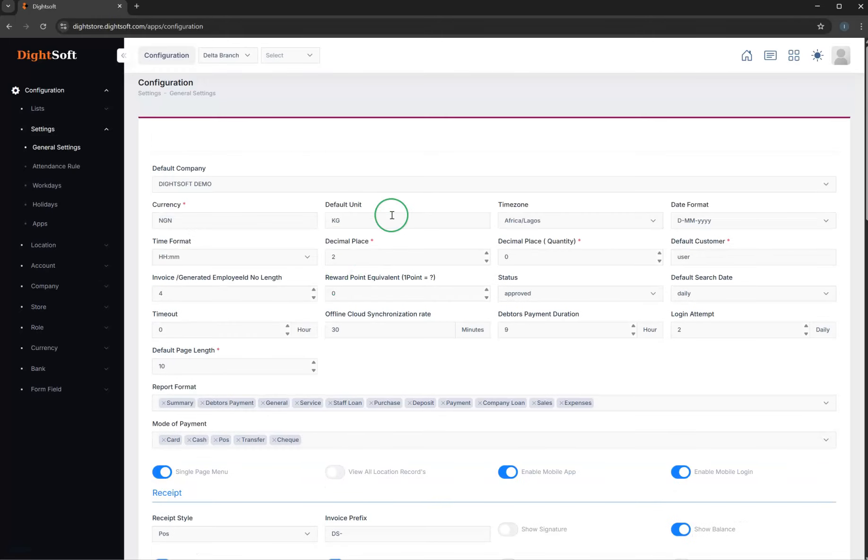
{"action": "left_click", "coordinate": [338, 221]}
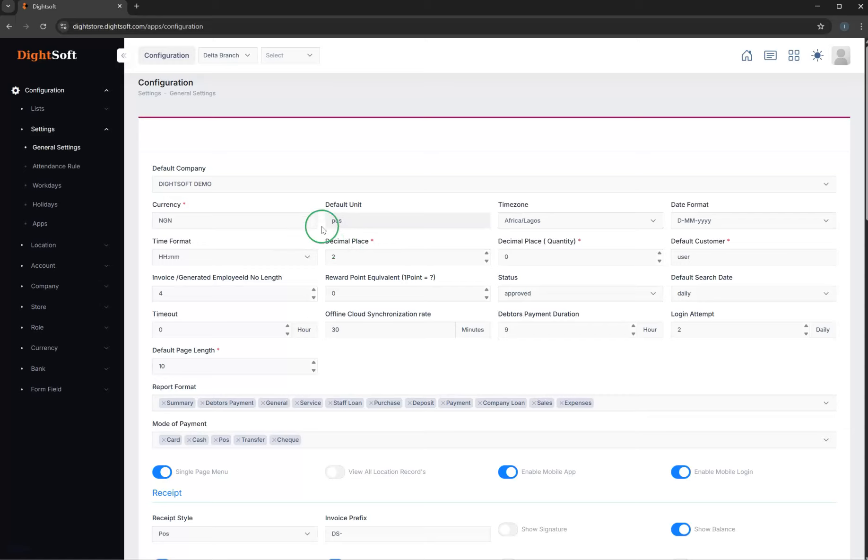
- Review the currency setting and the available date formats in the general settings
{"action": "left_click", "coordinate": [181, 220]}
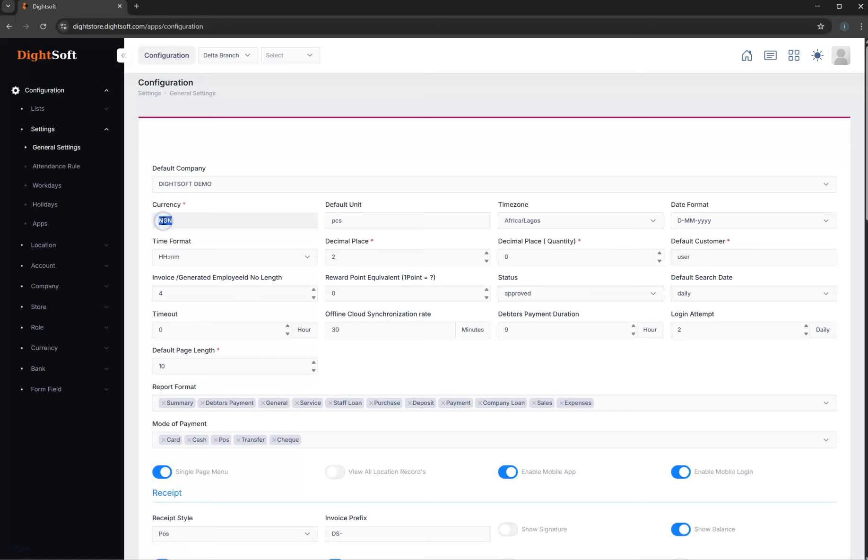
{"action": "left_click", "coordinate": [709, 222]}
{"action": "scroll", "coordinate": [723, 291], "scroll_direction": "down", "scroll_amount": 2}
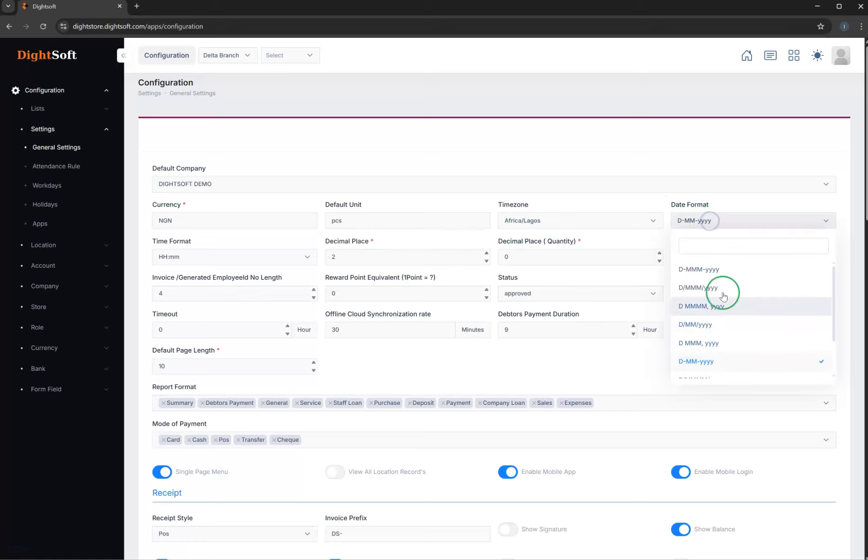
{"action": "left_click", "coordinate": [634, 245]}
{"action": "left_click_drag", "start_coordinate": [609, 253], "coordinate": [626, 238]}
{"action": "left_click_drag", "start_coordinate": [746, 240], "coordinate": [777, 236]}
{"action": "left_click", "coordinate": [697, 244]}
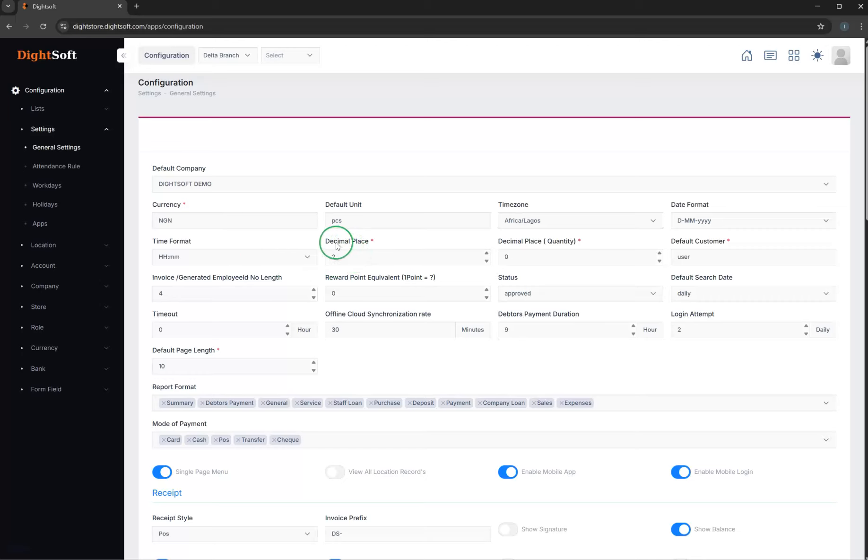
- Review the decimal place, default customer and invoice number length settings
{"action": "left_click", "coordinate": [338, 258]}
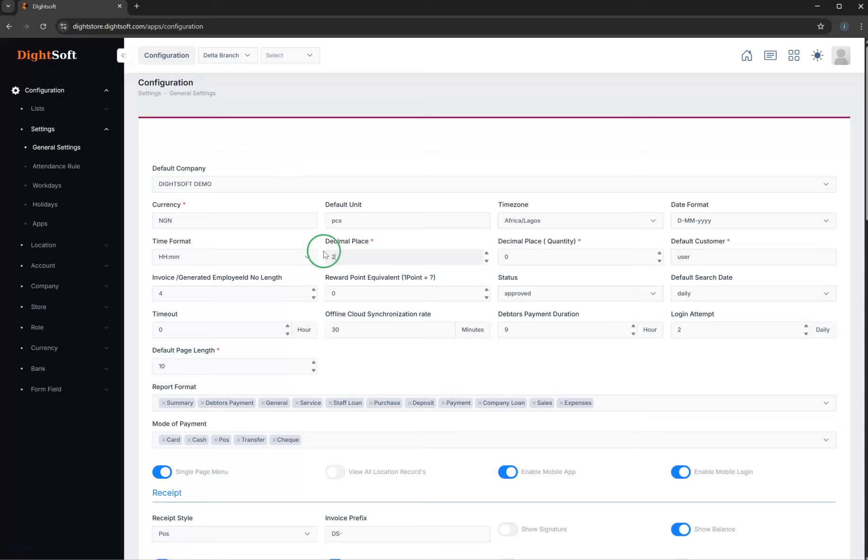
{"action": "left_click", "coordinate": [485, 254]}
{"action": "left_click_drag", "start_coordinate": [577, 242], "coordinate": [539, 245]}
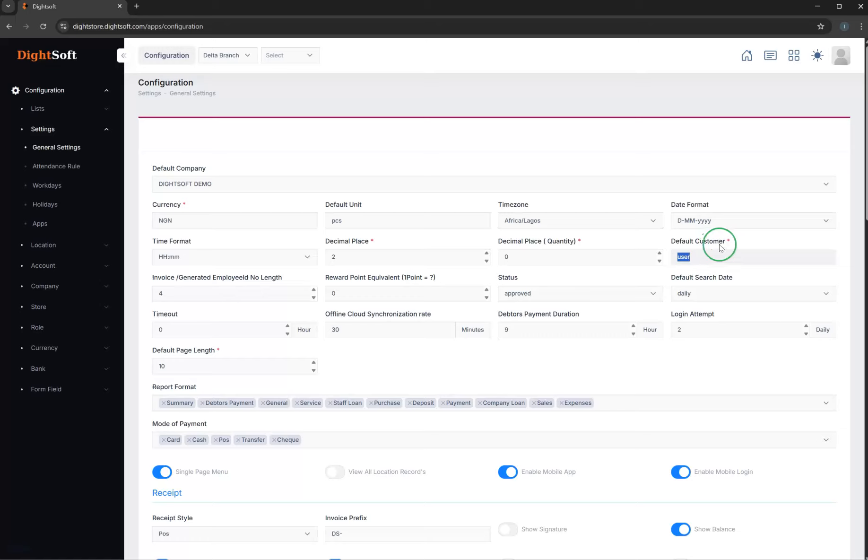
{"action": "left_click", "coordinate": [683, 257]}
{"action": "left_click", "coordinate": [159, 293]}
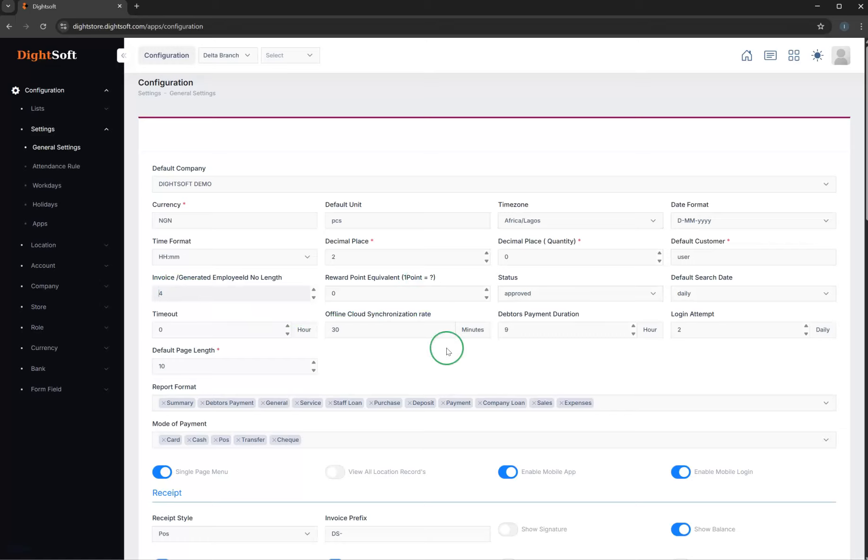
- Check the available options for the default status and the default search date
{"action": "left_click", "coordinate": [536, 294]}
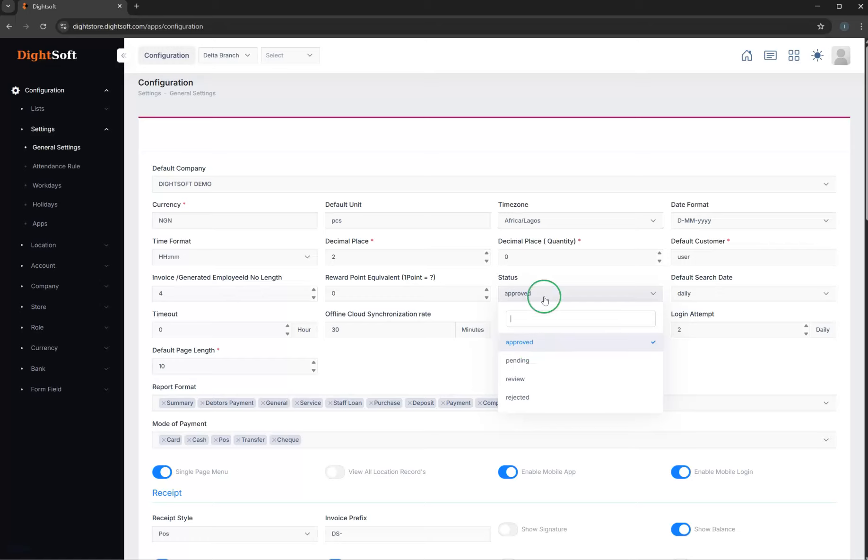
{"action": "left_click", "coordinate": [556, 275]}
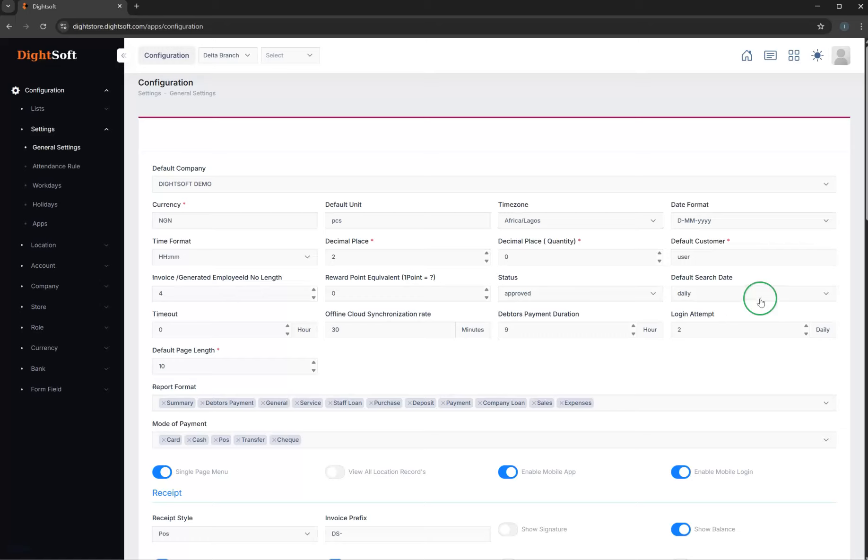
{"action": "left_click", "coordinate": [699, 294]}
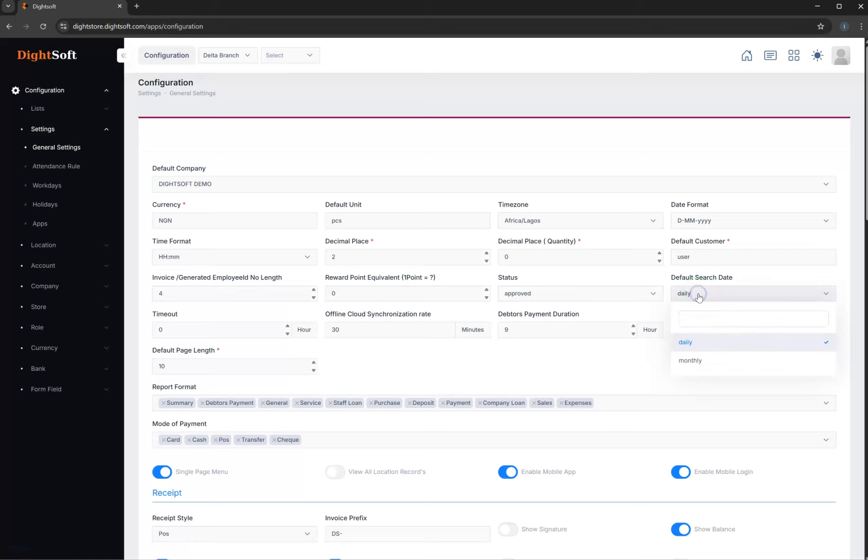
{"action": "left_click", "coordinate": [691, 342]}
{"action": "left_click", "coordinate": [703, 294]}
{"action": "left_click", "coordinate": [643, 278]}
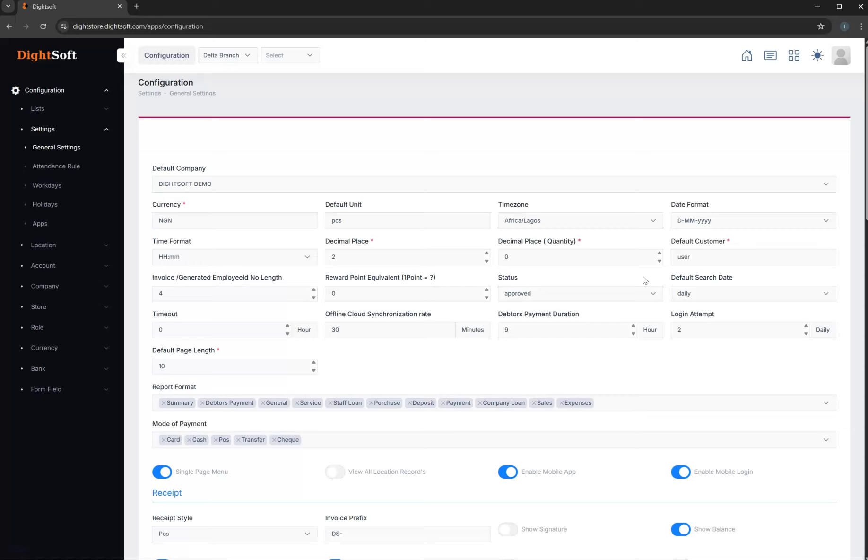
- Switch the default search date to monthly, and set it back to daily
{"action": "left_click", "coordinate": [685, 292]}
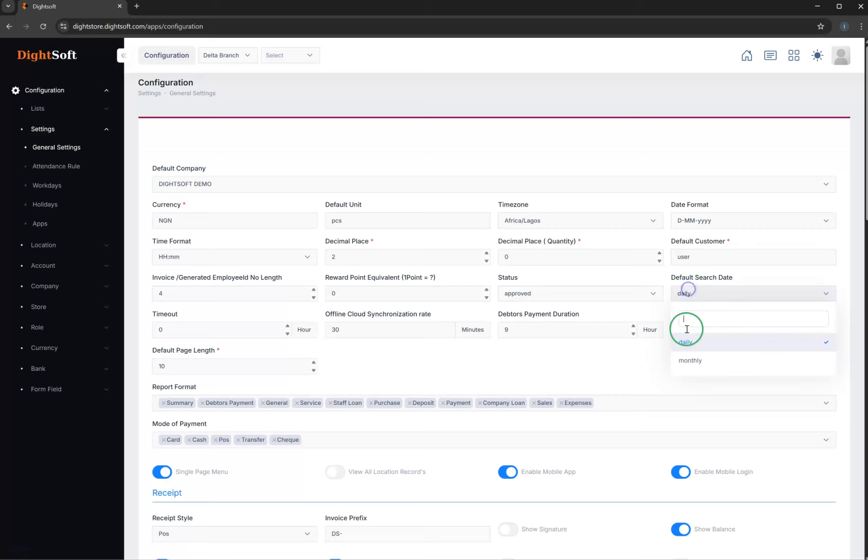
{"action": "left_click", "coordinate": [700, 360]}
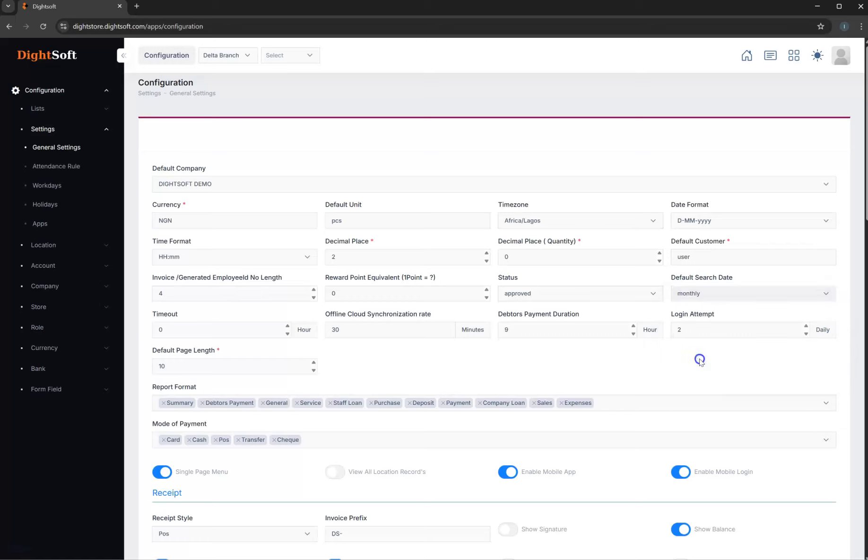
{"action": "left_click", "coordinate": [688, 294]}
{"action": "left_click", "coordinate": [694, 336]}
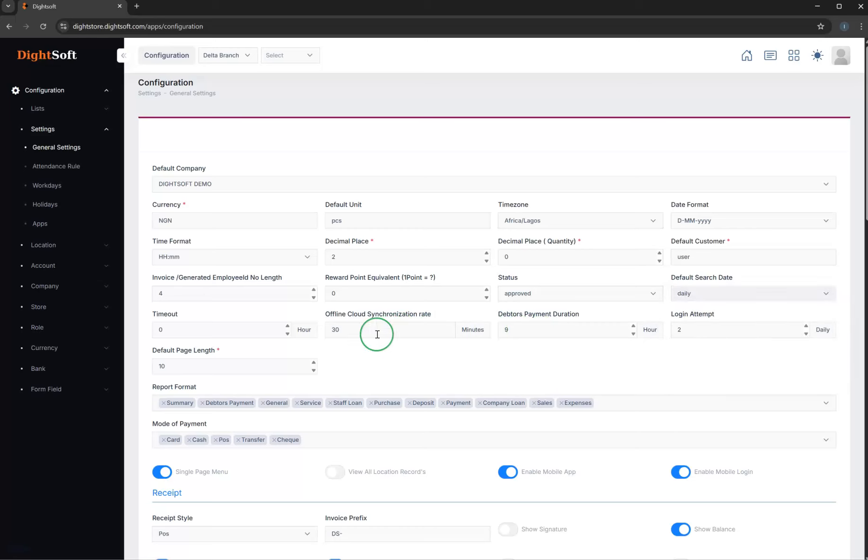
- Examine the timeout setting measured in hours
{"action": "scroll", "coordinate": [310, 332], "scroll_direction": "down", "scroll_amount": 2}
{"action": "left_click", "coordinate": [239, 240]}
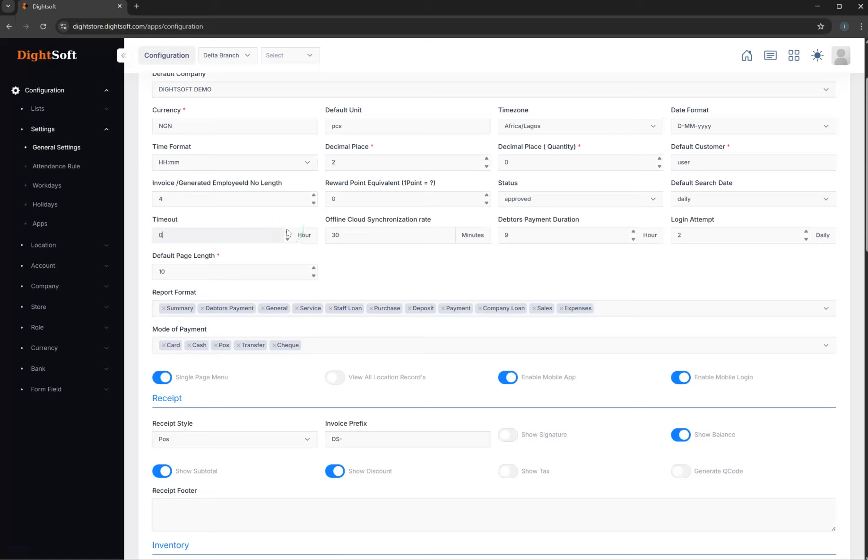
{"action": "left_click", "coordinate": [171, 230]}
{"action": "double_click", "coordinate": [170, 221]}
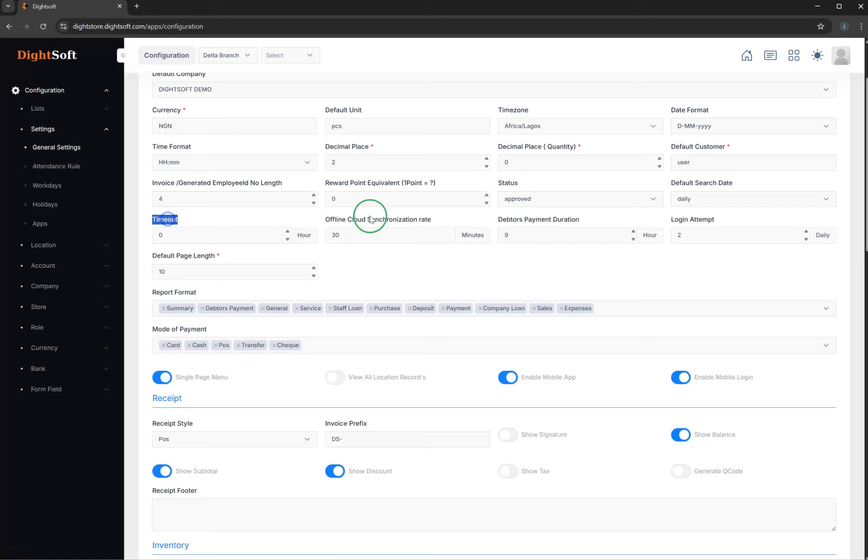
- Examine the offline cloud synchronization rate, debtors payment duration and login attempt settings
{"action": "left_click", "coordinate": [341, 222]}
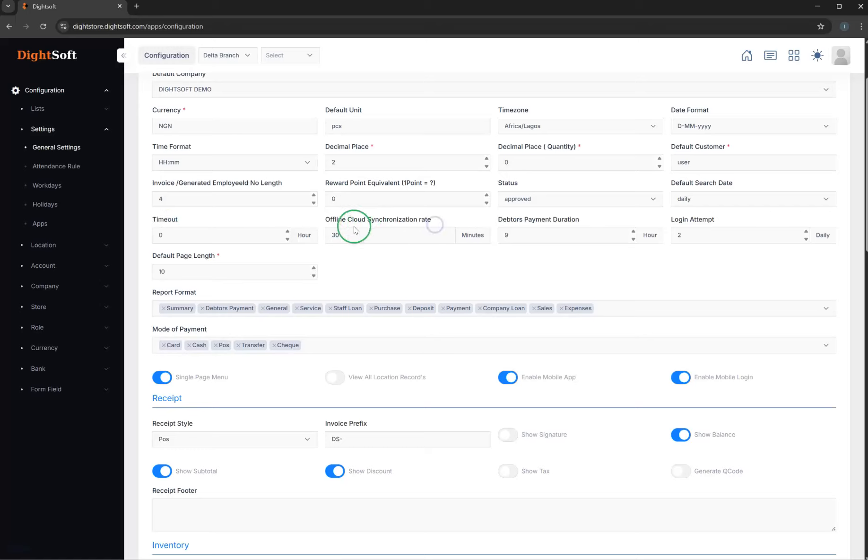
{"action": "double_click", "coordinate": [335, 235]}
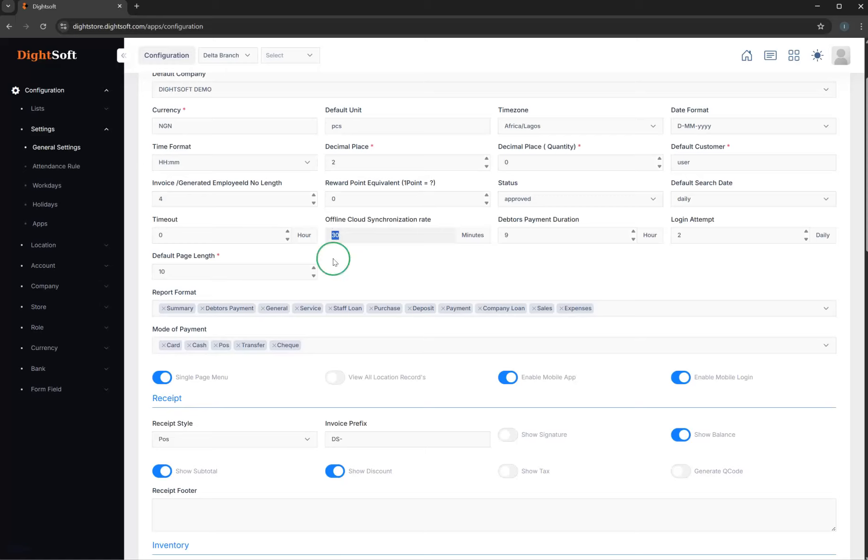
{"action": "left_click", "coordinate": [332, 237]}
{"action": "left_click", "coordinate": [370, 235]}
{"action": "left_click", "coordinate": [355, 235]}
{"action": "left_click", "coordinate": [540, 255]}
{"action": "left_click", "coordinate": [364, 227]}
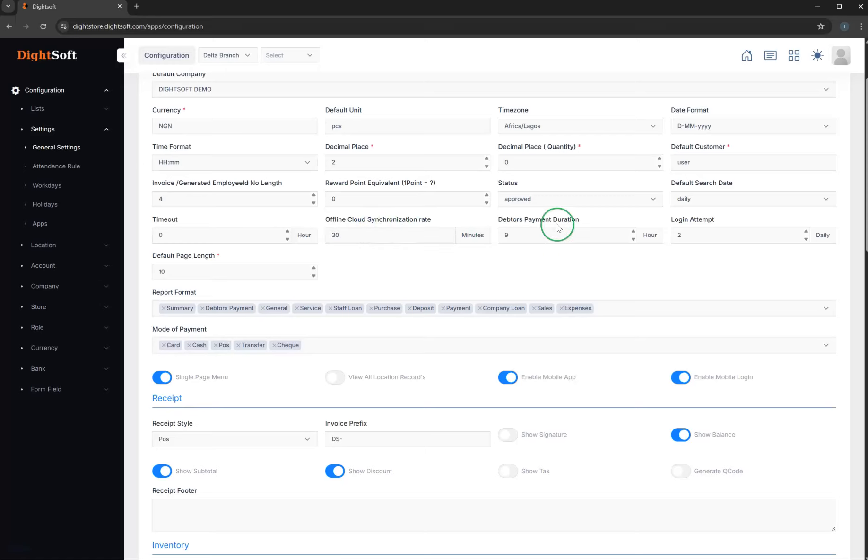
{"action": "left_click", "coordinate": [503, 241]}
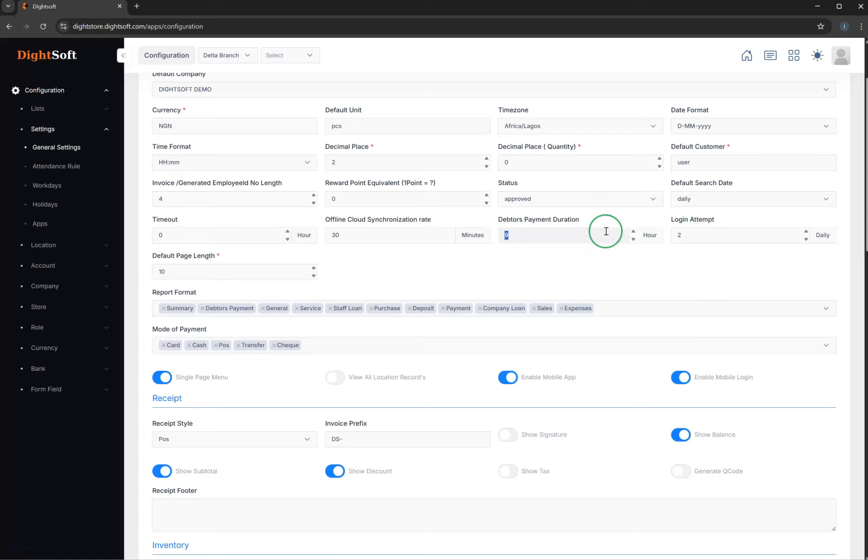
{"action": "left_click", "coordinate": [716, 231]}
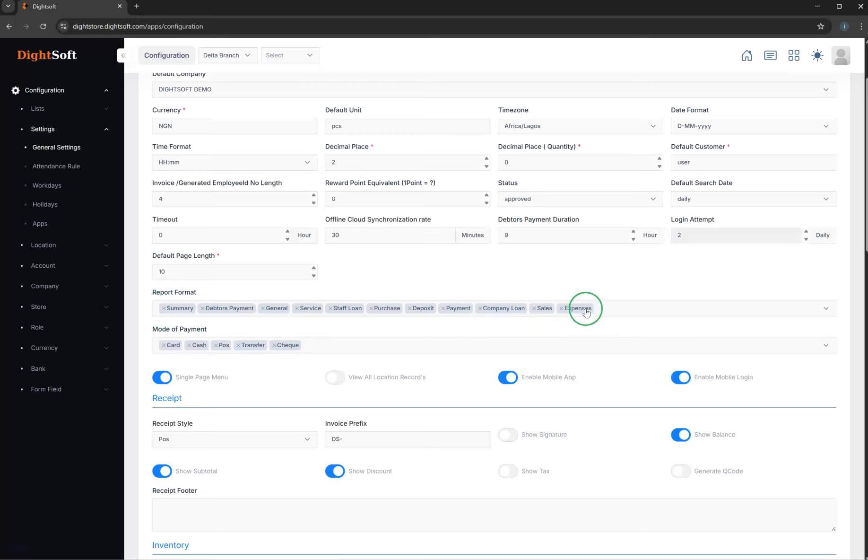
- Look through the report formats, remove Summary from the selection and add it back
{"action": "left_click", "coordinate": [614, 311]}
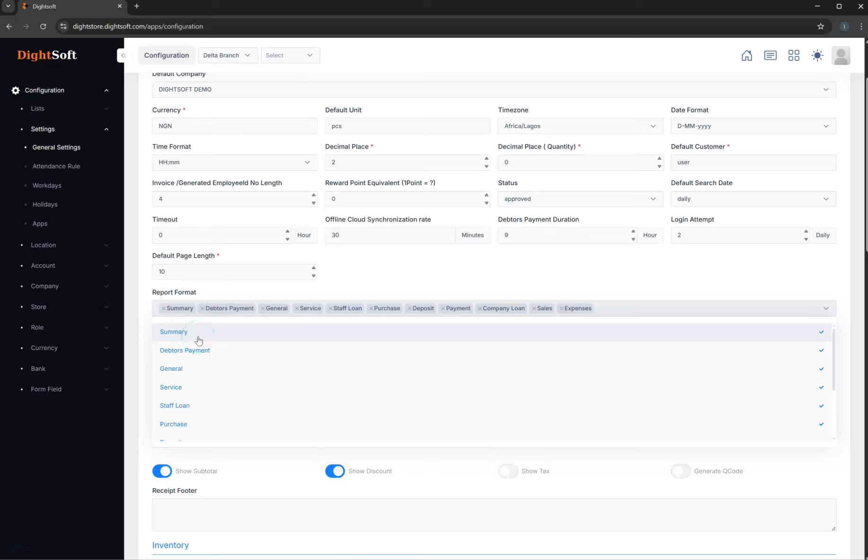
{"action": "scroll", "coordinate": [196, 386], "scroll_direction": "down", "scroll_amount": 3}
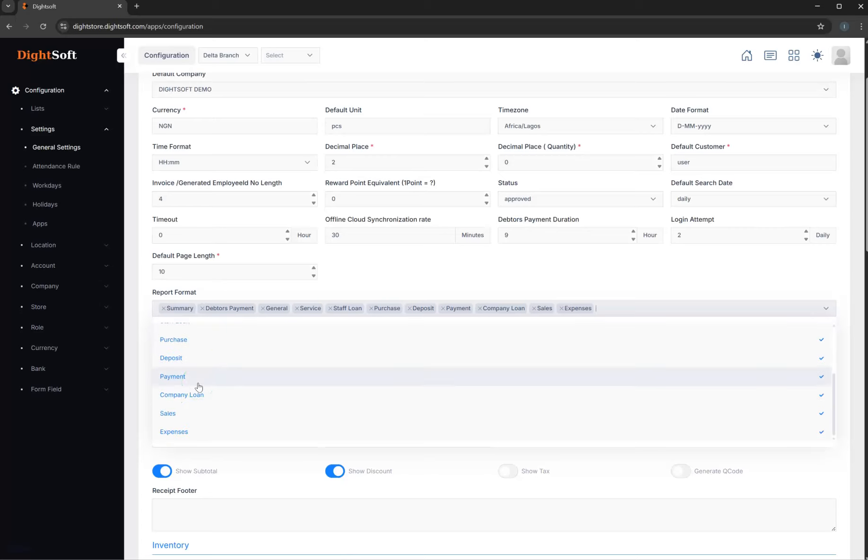
{"action": "scroll", "coordinate": [224, 415], "scroll_direction": "up", "scroll_amount": 3}
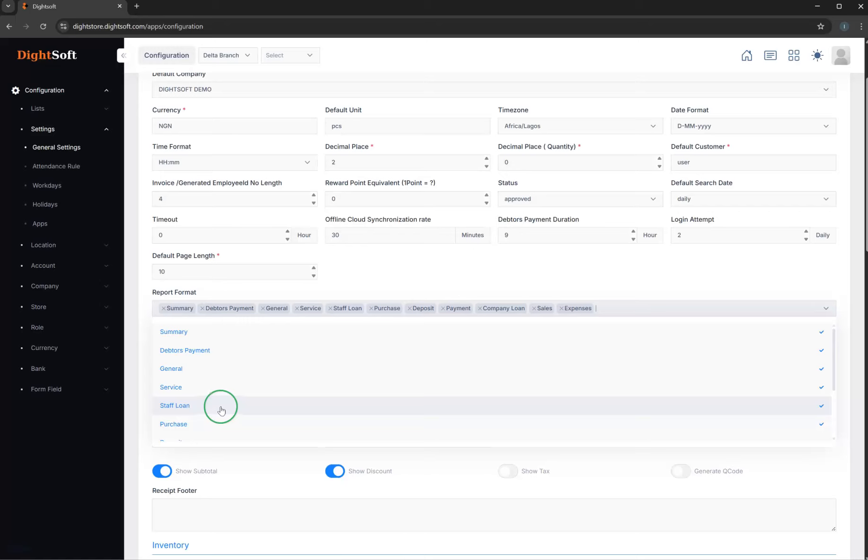
{"action": "left_click", "coordinate": [185, 334]}
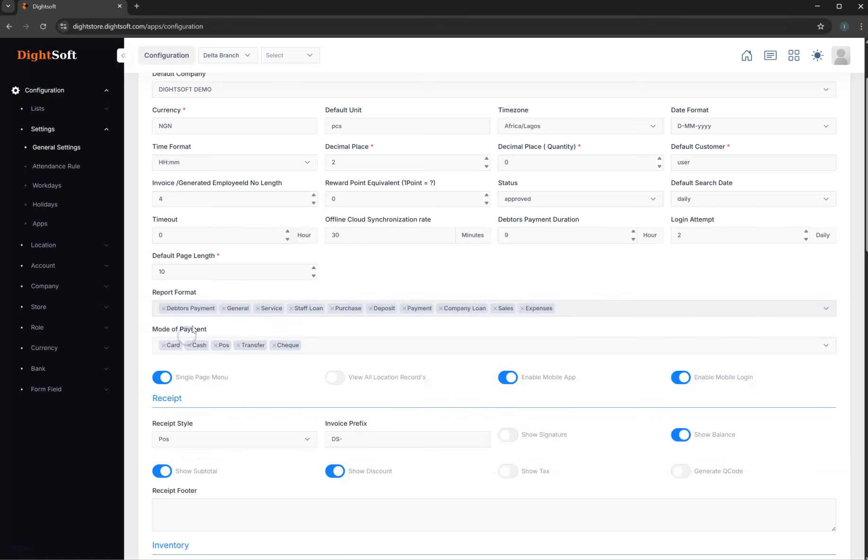
{"action": "left_click", "coordinate": [563, 310]}
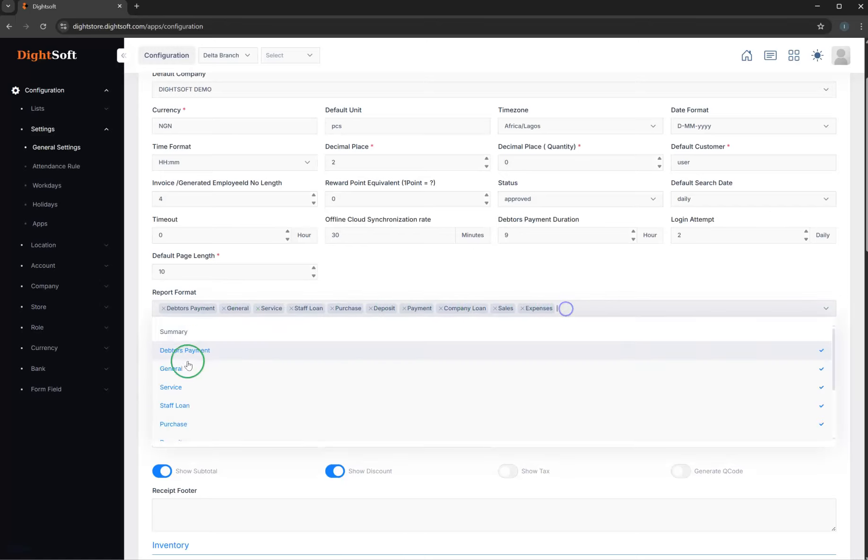
{"action": "left_click", "coordinate": [179, 333]}
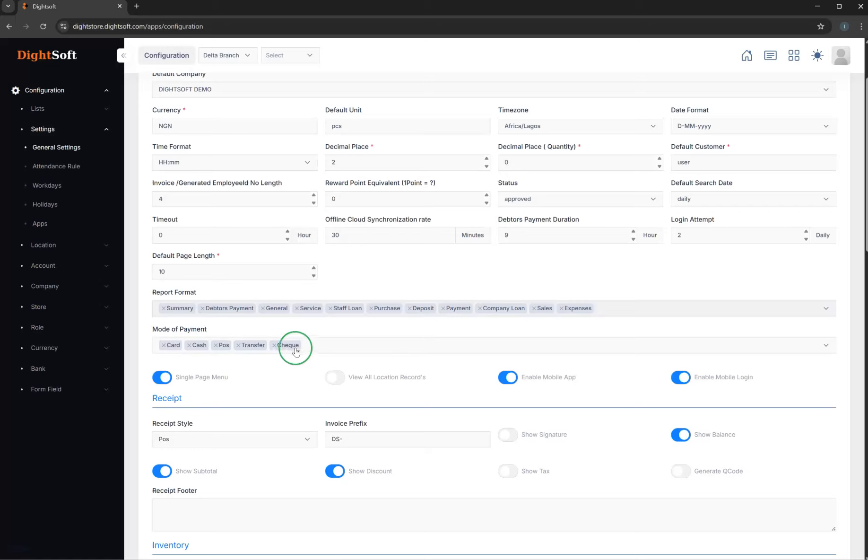
- Check which payment methods are available under Mode of Payment
{"action": "left_click", "coordinate": [338, 346]}
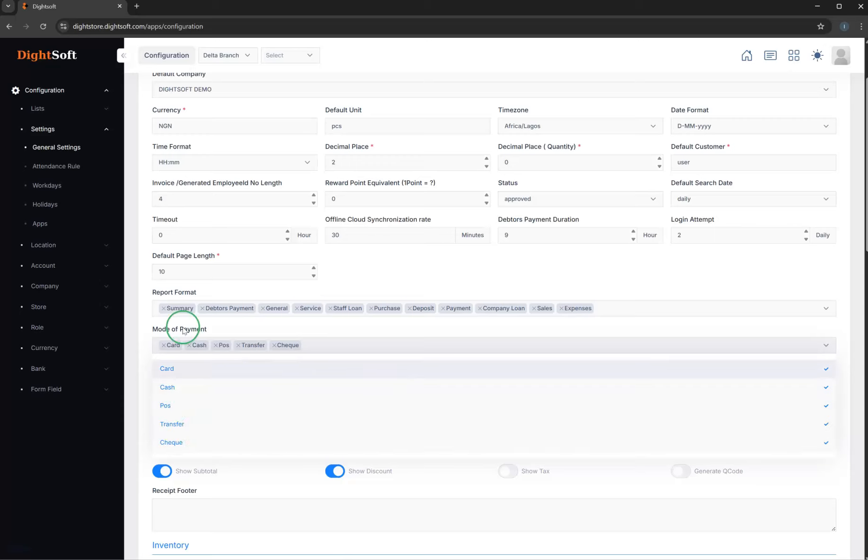
{"action": "left_click", "coordinate": [215, 326]}
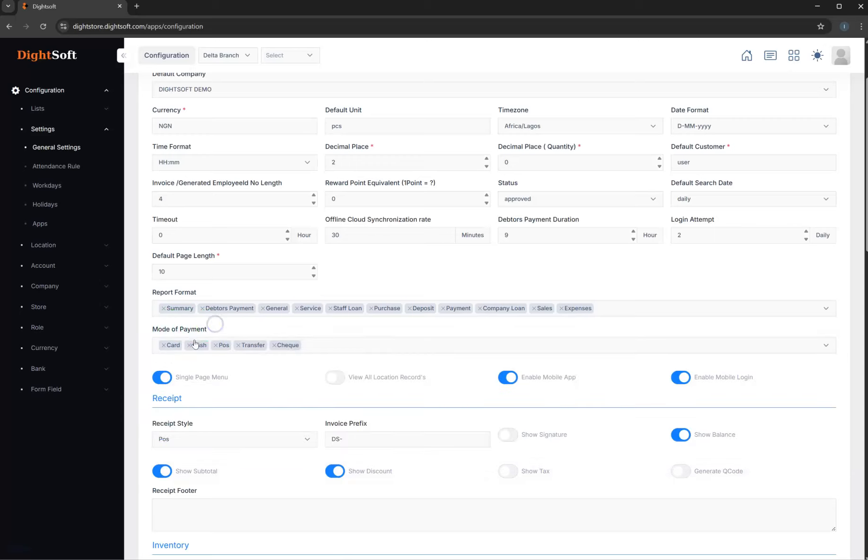
{"action": "left_click", "coordinate": [310, 345]}
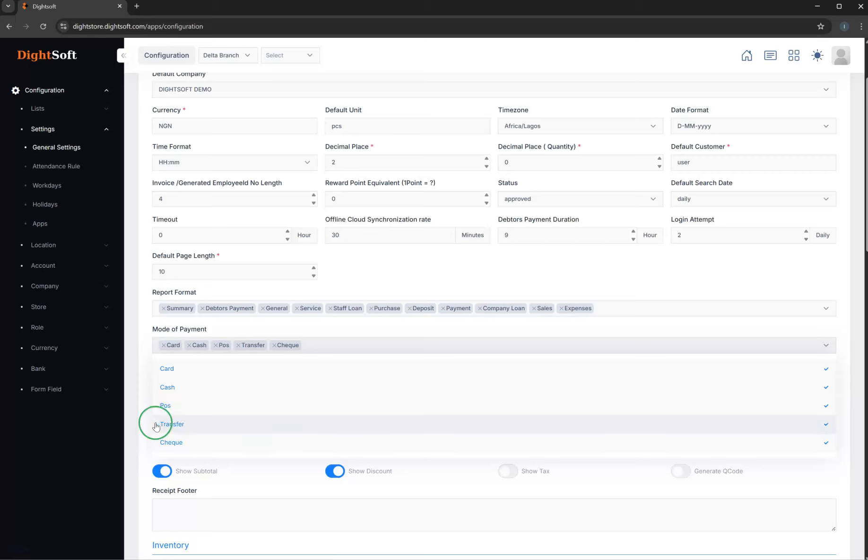
{"action": "left_click", "coordinate": [305, 331]}
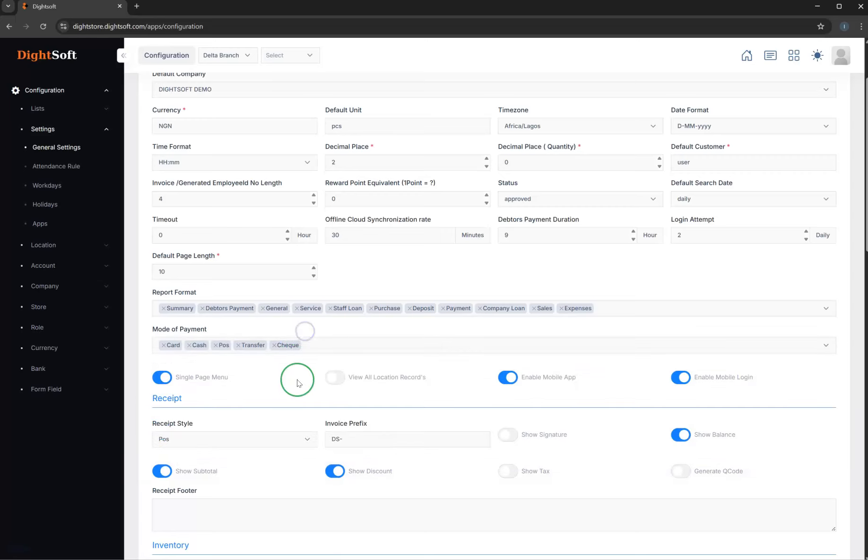
- Examine the View All Location Record's option and the locations available for switching, keeping Delta Branch active
{"action": "scroll", "coordinate": [297, 383], "scroll_direction": "down", "scroll_amount": 2}
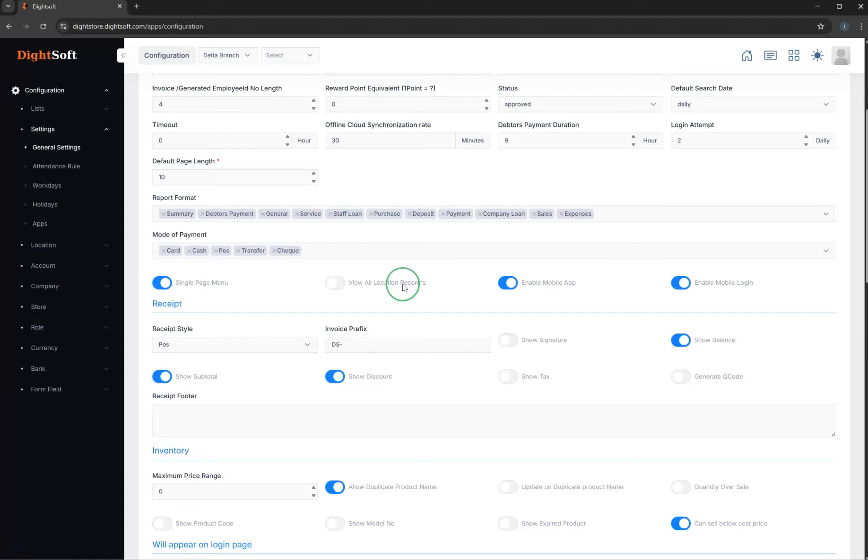
{"action": "scroll", "coordinate": [403, 286], "scroll_direction": "up", "scroll_amount": 1}
{"action": "scroll", "coordinate": [403, 287], "scroll_direction": "up", "scroll_amount": 4}
{"action": "scroll", "coordinate": [403, 286], "scroll_direction": "down", "scroll_amount": 4}
{"action": "scroll", "coordinate": [340, 295], "scroll_direction": "up", "scroll_amount": 4}
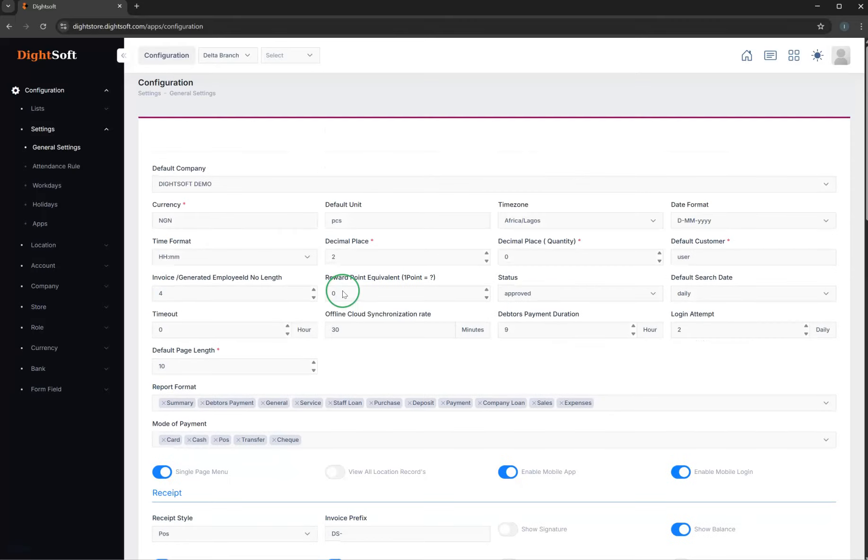
{"action": "left_click", "coordinate": [229, 59]}
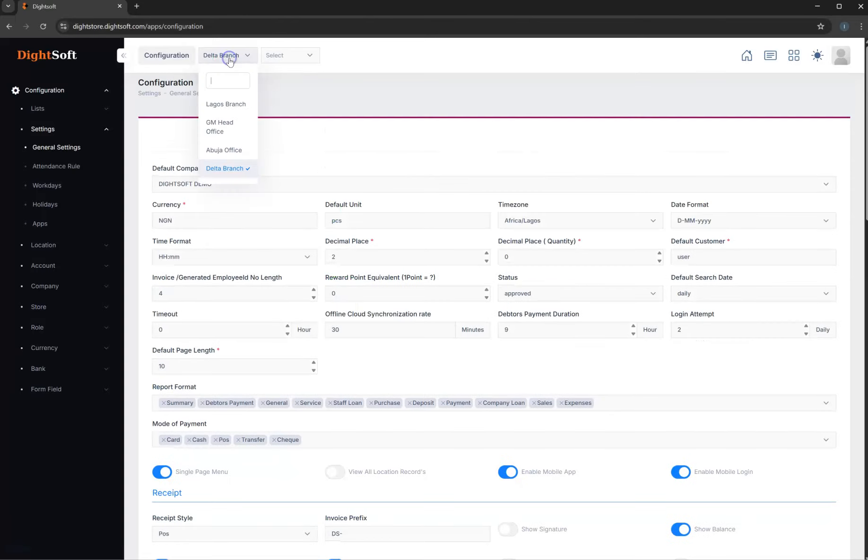
{"action": "left_click", "coordinate": [295, 97]}
{"action": "left_click", "coordinate": [315, 208]}
{"action": "scroll", "coordinate": [317, 213], "scroll_direction": "down", "scroll_amount": 3}
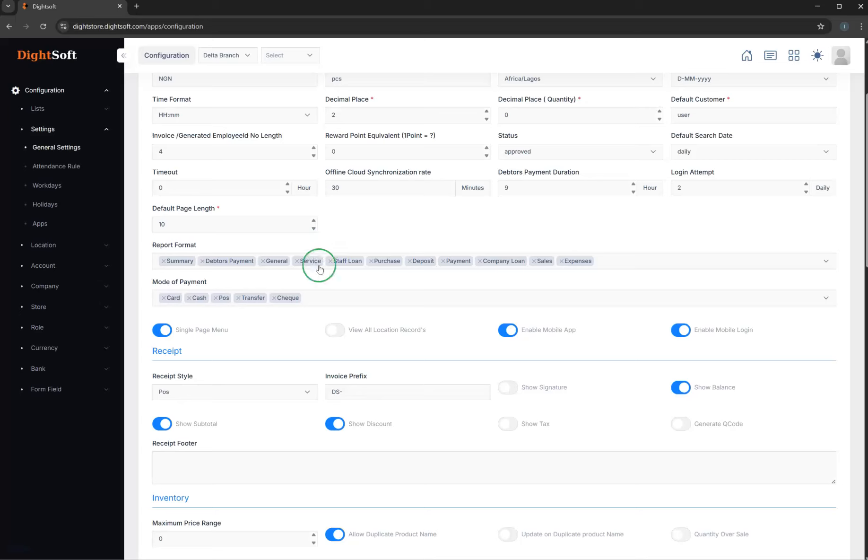
{"action": "scroll", "coordinate": [370, 332], "scroll_direction": "up", "scroll_amount": 3}
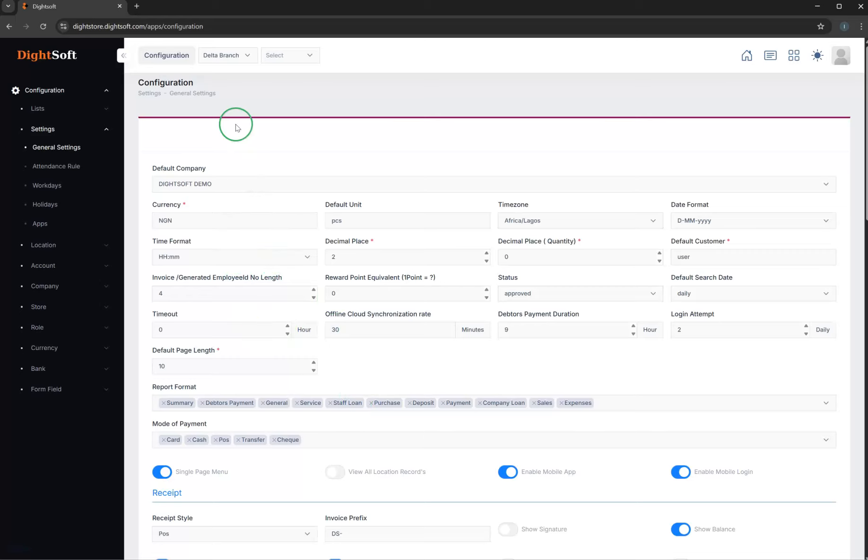
- Check the available receipt styles in the Receipt section, keeping Pos selected, and look at the invoice prefix
{"action": "scroll", "coordinate": [352, 402], "scroll_direction": "down", "scroll_amount": 3}
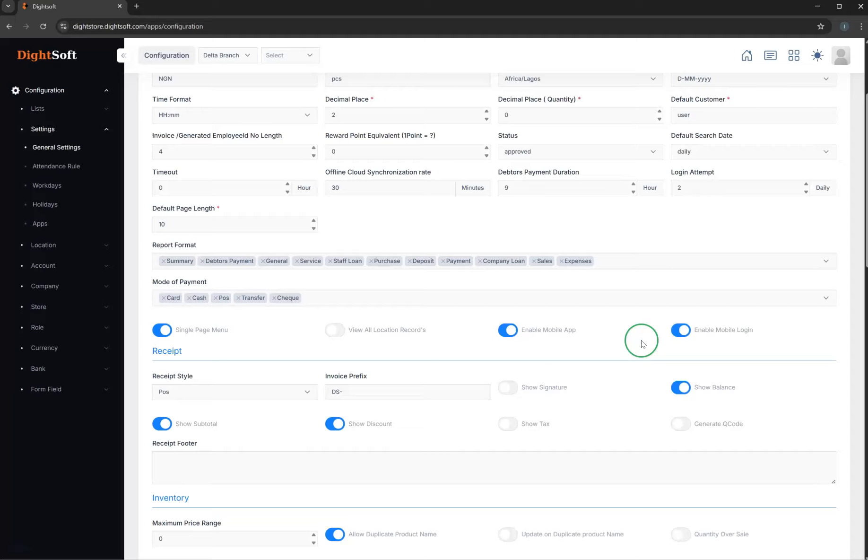
{"action": "scroll", "coordinate": [539, 387], "scroll_direction": "down", "scroll_amount": 2}
{"action": "left_click", "coordinate": [193, 297]}
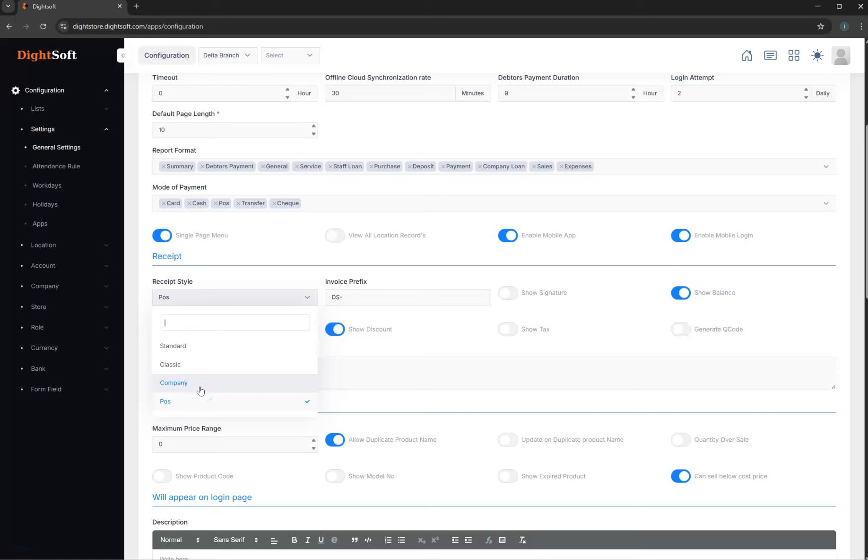
{"action": "left_click", "coordinate": [193, 349]}
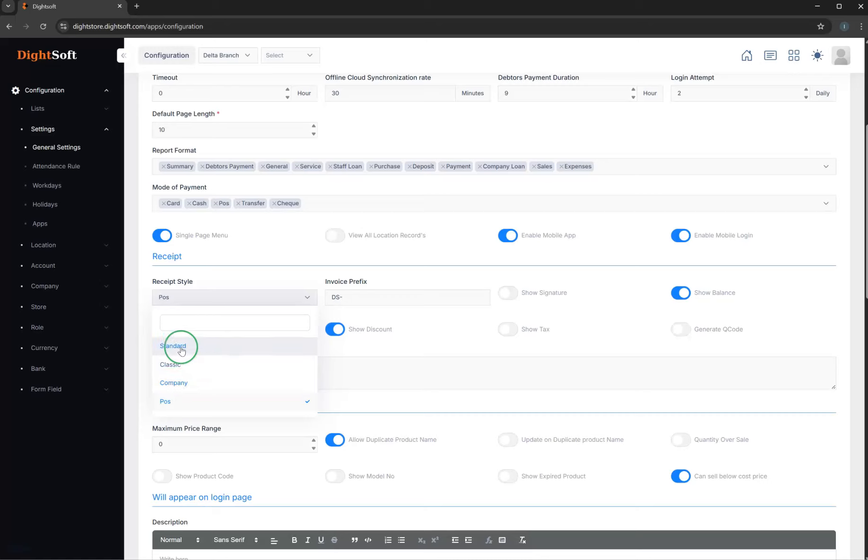
{"action": "left_click", "coordinate": [319, 353]}
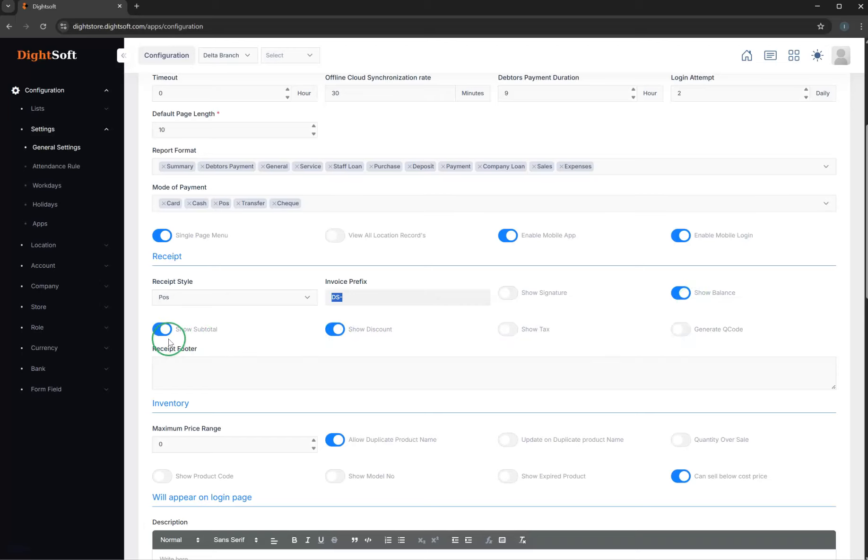
- Examine the Receipt Footer field and the inventory options, including Quantity Over Sale
{"action": "scroll", "coordinate": [328, 378], "scroll_direction": "down", "scroll_amount": 1}
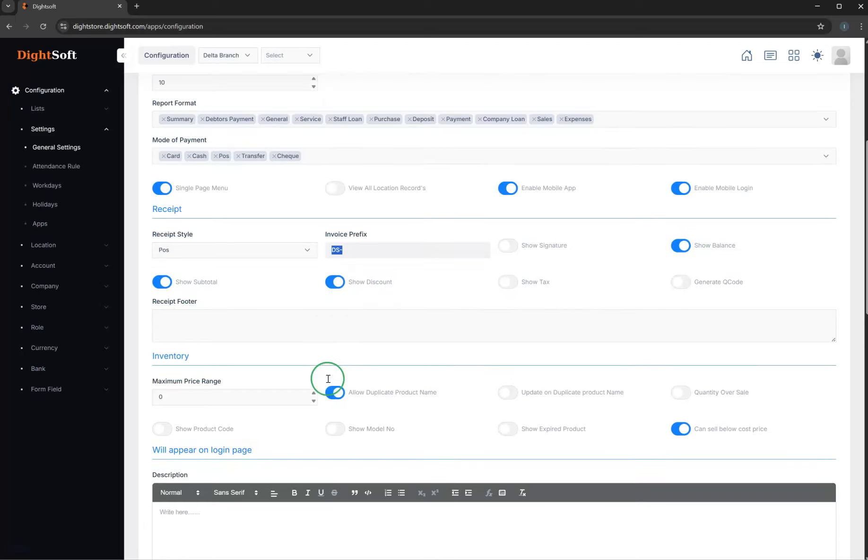
{"action": "left_click", "coordinate": [165, 313]}
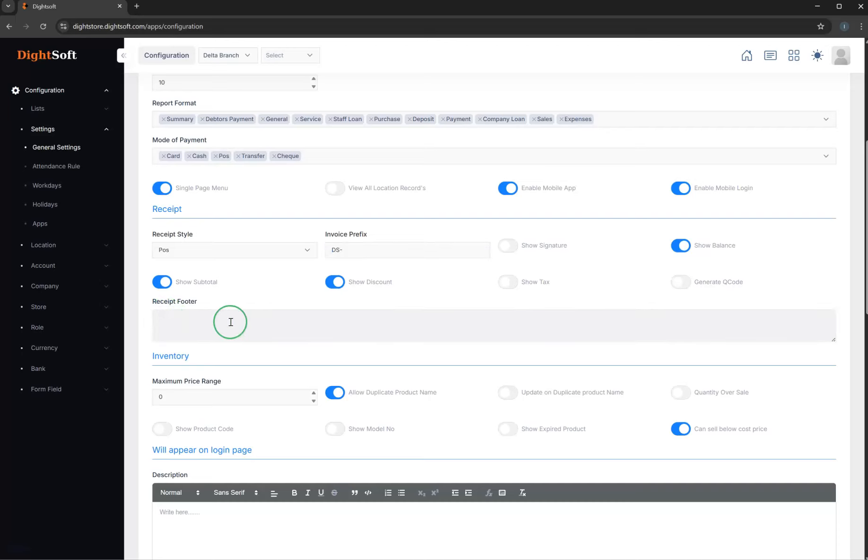
{"action": "scroll", "coordinate": [231, 322], "scroll_direction": "down", "scroll_amount": 2}
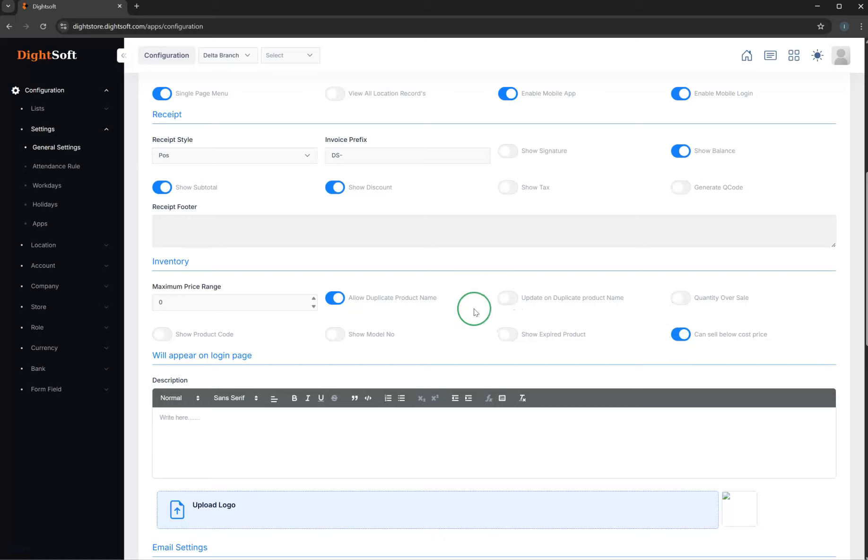
{"action": "left_click", "coordinate": [687, 304]}
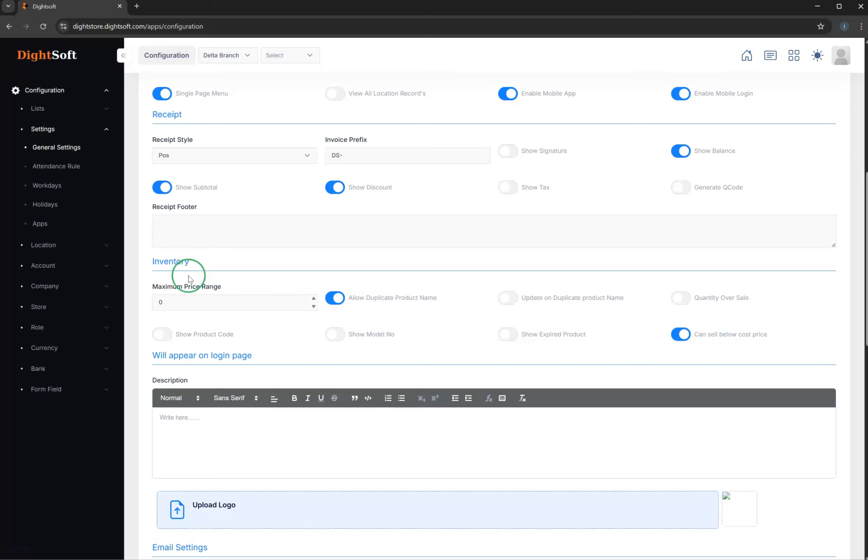
- Set the inventory's Maximum Price Range to 3
{"action": "scroll", "coordinate": [252, 305], "scroll_direction": "down", "scroll_amount": 2}
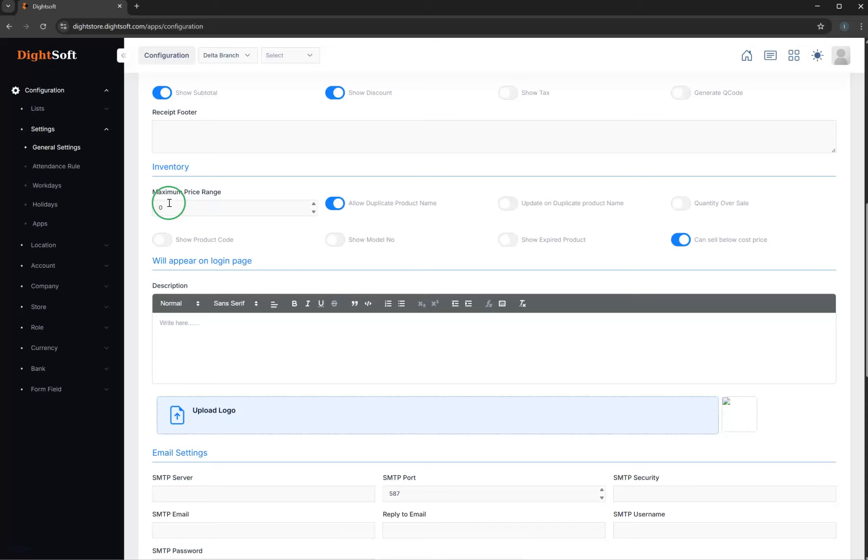
{"action": "left_click", "coordinate": [313, 204]}
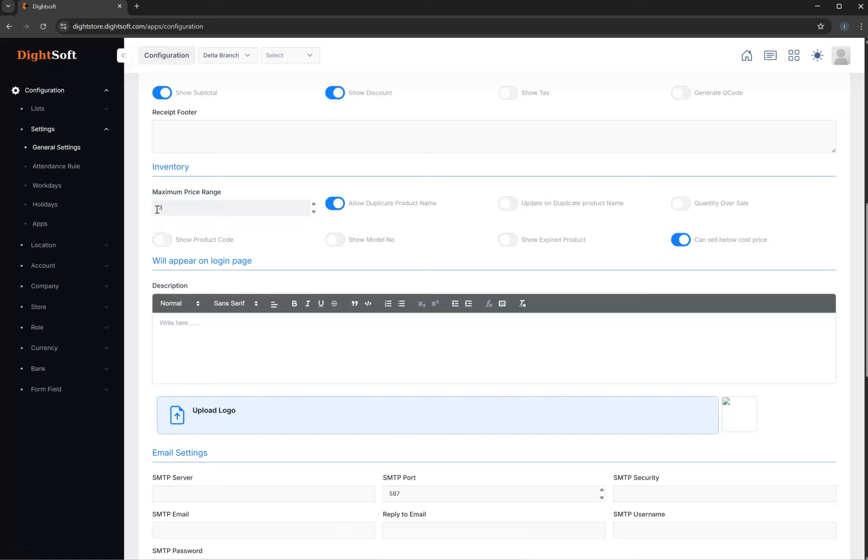
{"action": "left_click_drag", "start_coordinate": [226, 191], "coordinate": [160, 193]}
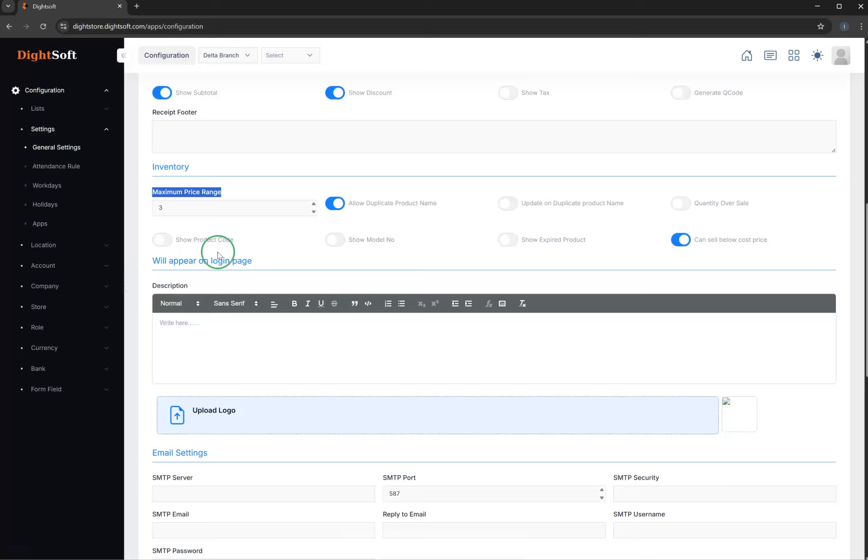
- Examine the login page description, the logo upload and the SMTP email settings
{"action": "scroll", "coordinate": [214, 349], "scroll_direction": "down", "scroll_amount": 2}
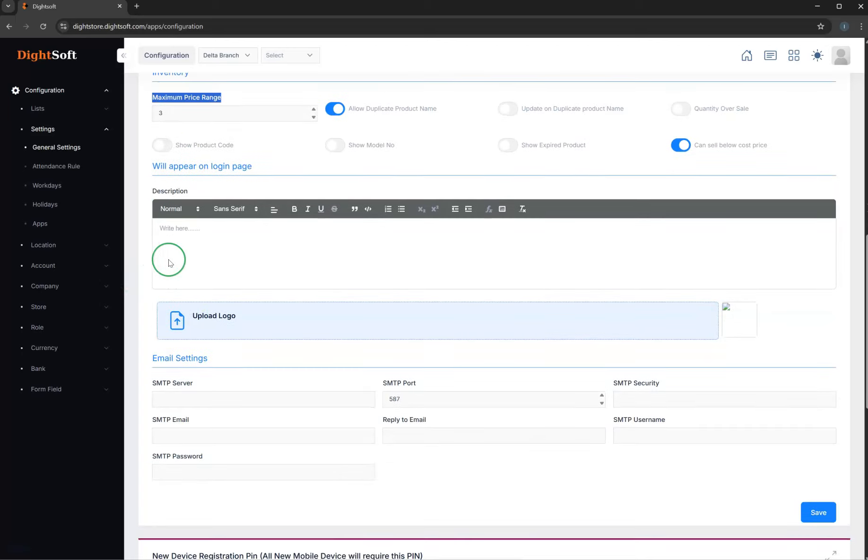
{"action": "left_click", "coordinate": [178, 233]}
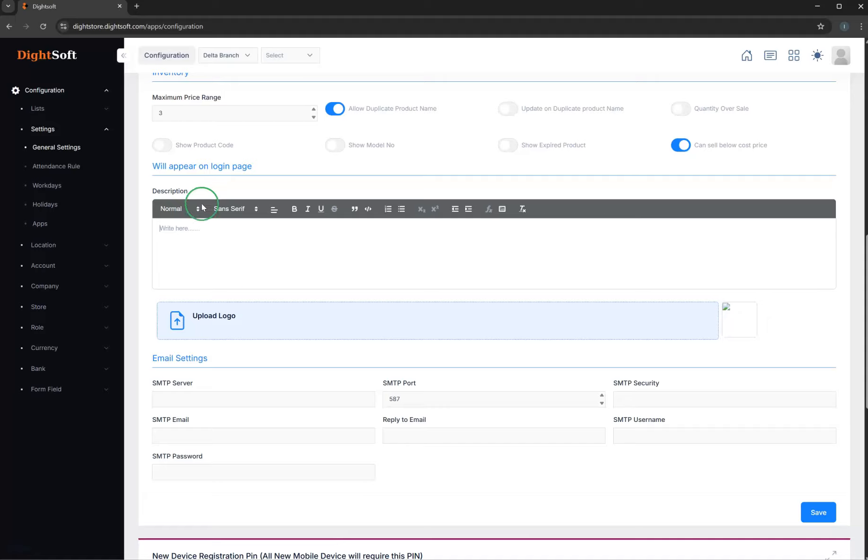
{"action": "scroll", "coordinate": [283, 335], "scroll_direction": "down", "scroll_amount": 6}
{"action": "scroll", "coordinate": [282, 336], "scroll_direction": "up", "scroll_amount": 5}
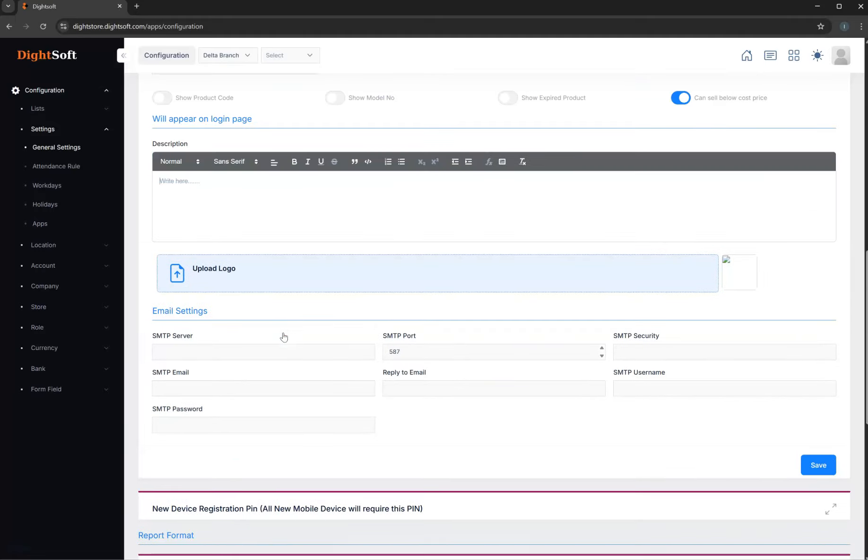
{"action": "scroll", "coordinate": [283, 335], "scroll_direction": "down", "scroll_amount": 3}
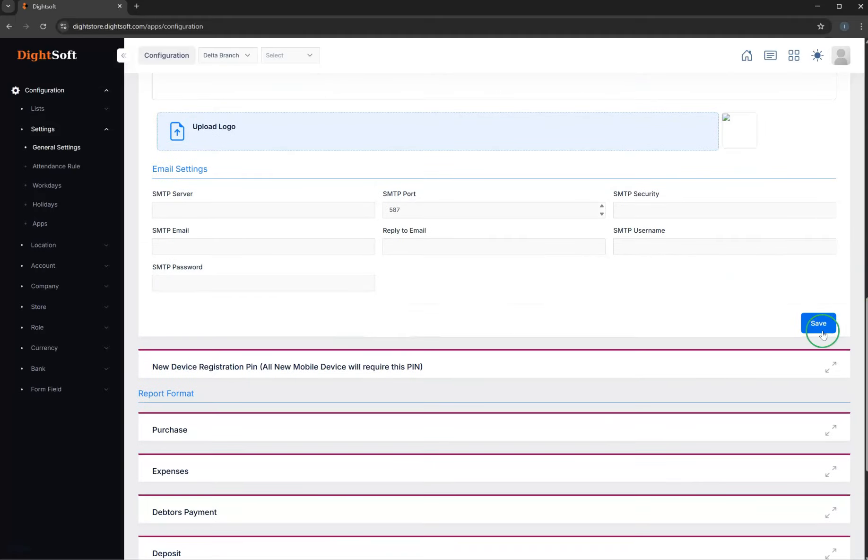
- Expand the New Device Registration Pin section and examine its Device Pin field without changing it
{"action": "left_click", "coordinate": [313, 366]}
{"action": "scroll", "coordinate": [283, 378], "scroll_direction": "down", "scroll_amount": 2}
{"action": "left_click", "coordinate": [175, 322]}
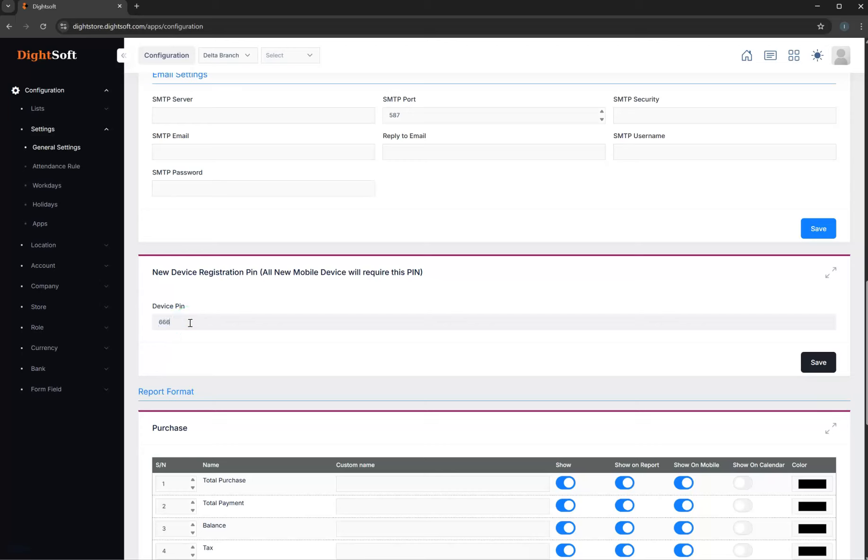
{"action": "left_click", "coordinate": [198, 289]}
{"action": "left_click", "coordinate": [163, 322]}
{"action": "left_click_drag", "start_coordinate": [153, 308], "coordinate": [190, 306]}
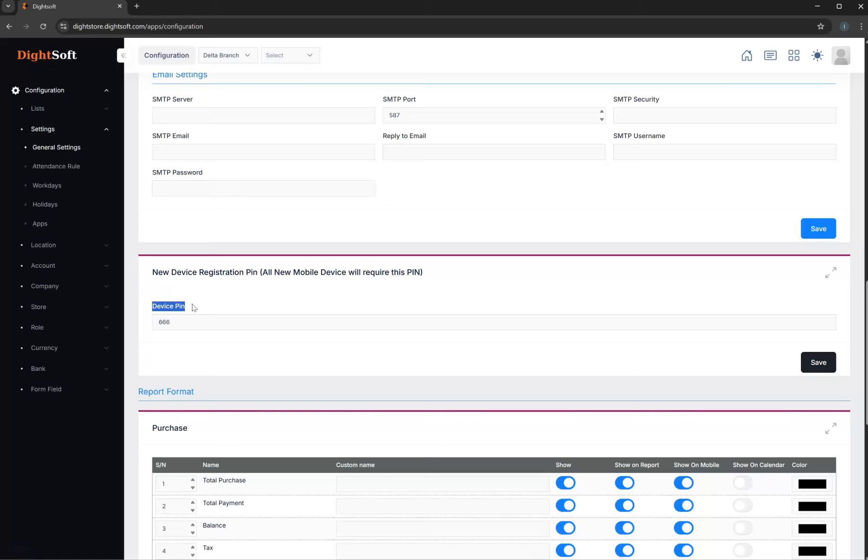
{"action": "left_click", "coordinate": [164, 321]}
{"action": "left_click_drag", "start_coordinate": [164, 321], "coordinate": [171, 323]}
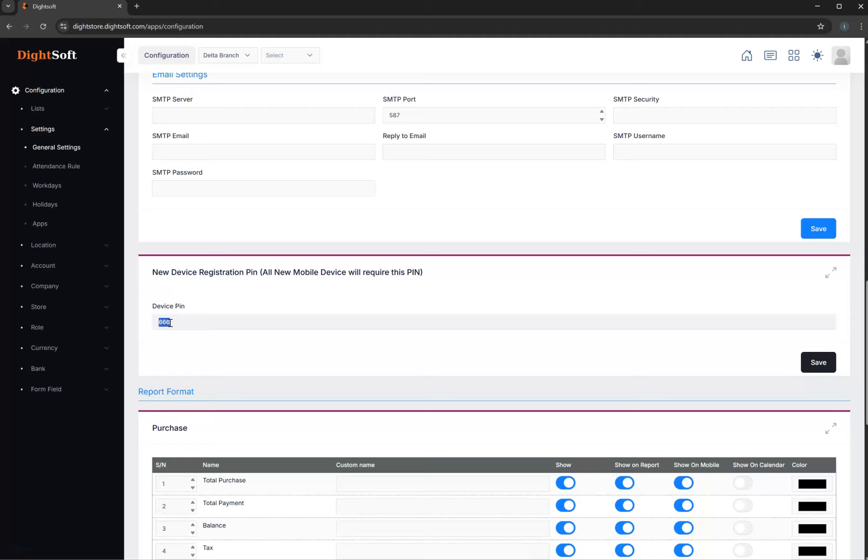
- Look back over the inventory, login page and email settings and return to the Report Format section
{"action": "scroll", "coordinate": [236, 393], "scroll_direction": "down", "scroll_amount": 6}
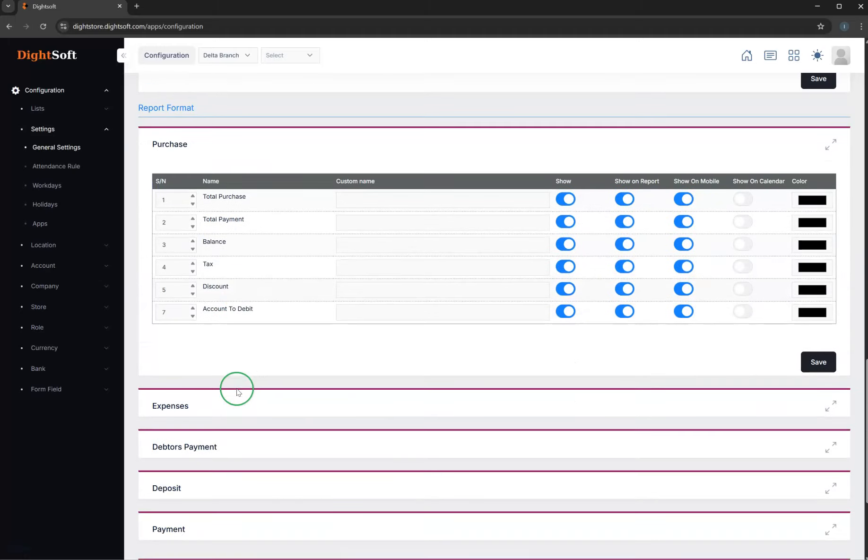
{"action": "scroll", "coordinate": [207, 253], "scroll_direction": "up", "scroll_amount": 3}
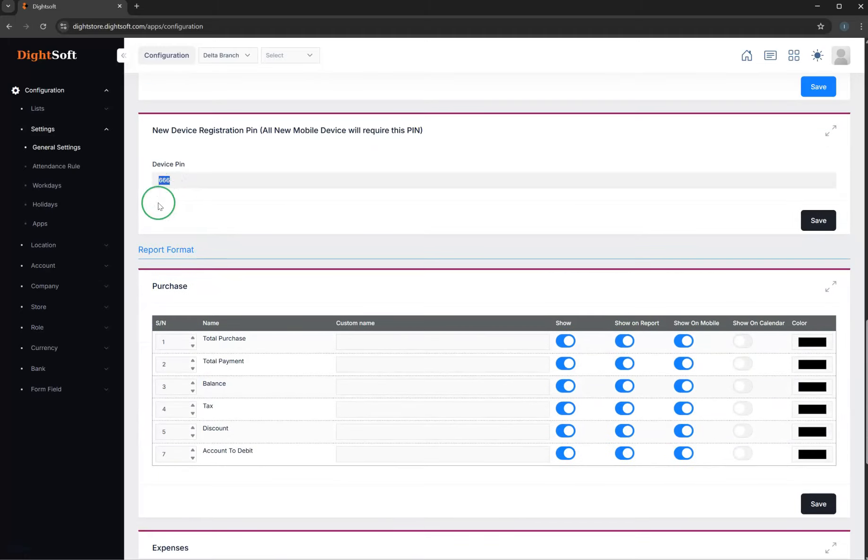
{"action": "scroll", "coordinate": [367, 399], "scroll_direction": "up", "scroll_amount": 11}
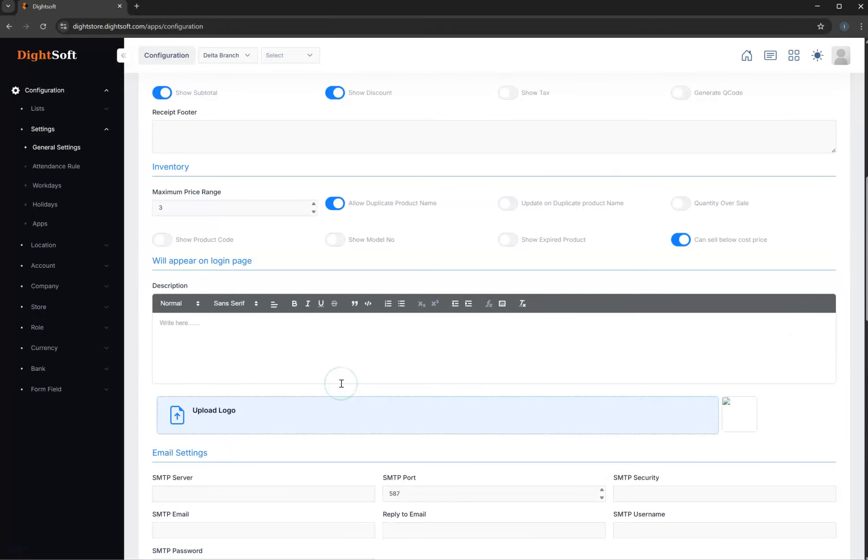
{"action": "scroll", "coordinate": [339, 264], "scroll_direction": "down", "scroll_amount": 9}
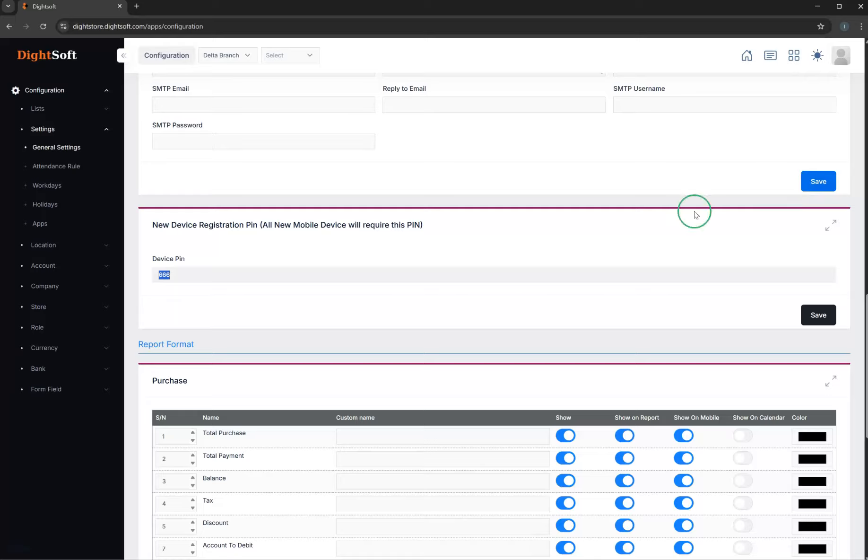
{"action": "scroll", "coordinate": [406, 345], "scroll_direction": "down", "scroll_amount": 4}
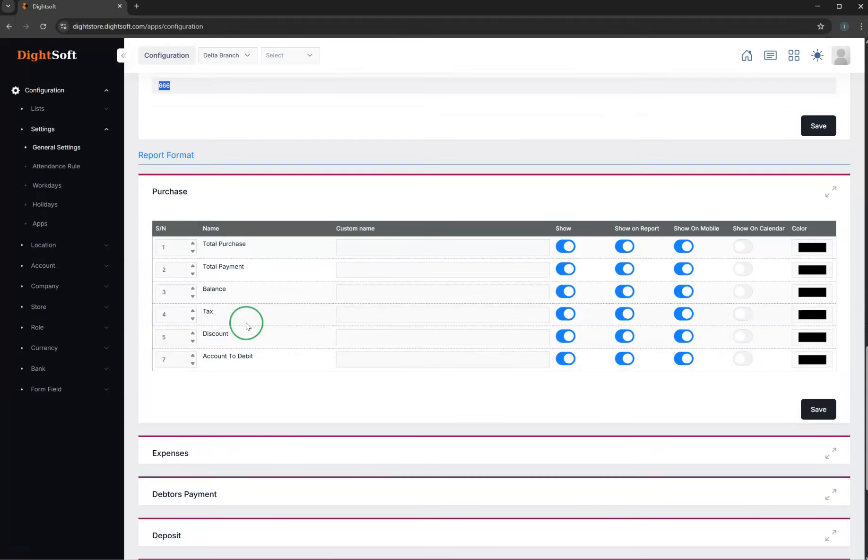
- Reopen the Purchase report format and inspect the colour choice for Total Payment, leaving the colour black
{"action": "left_click", "coordinate": [240, 192]}
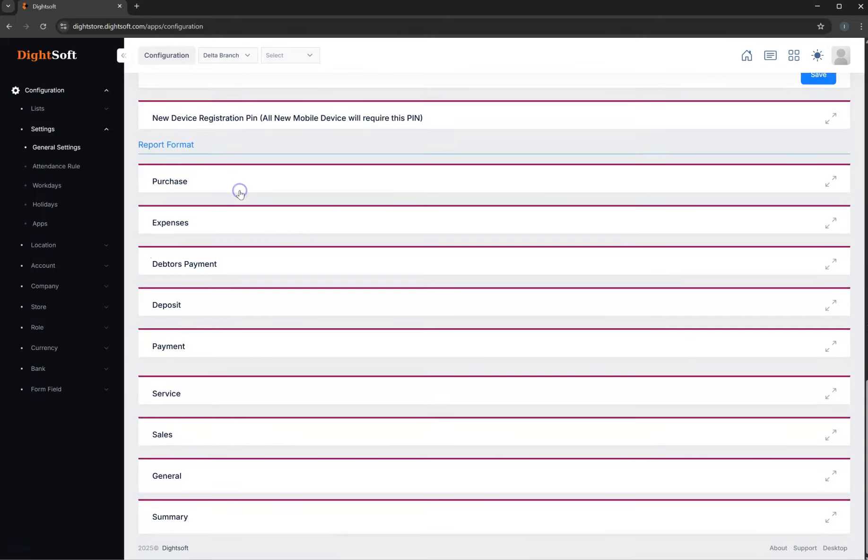
{"action": "left_click", "coordinate": [191, 185]}
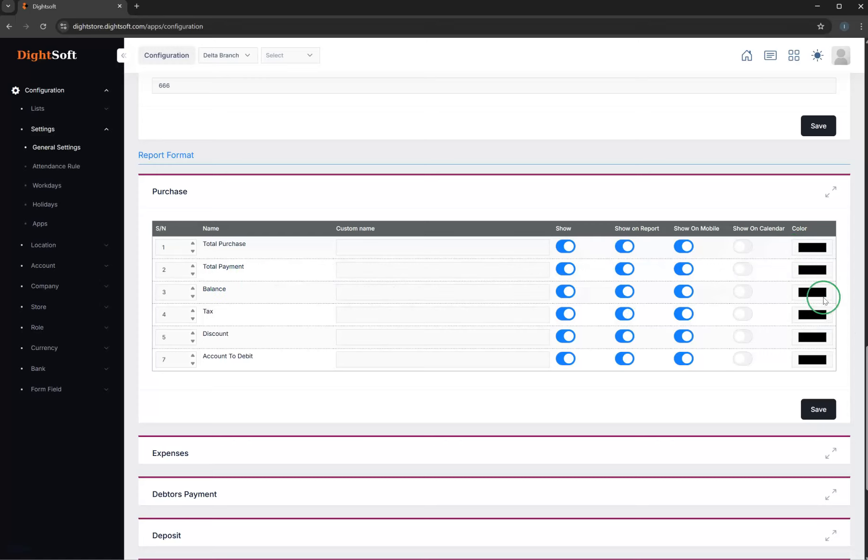
{"action": "left_click", "coordinate": [813, 271]}
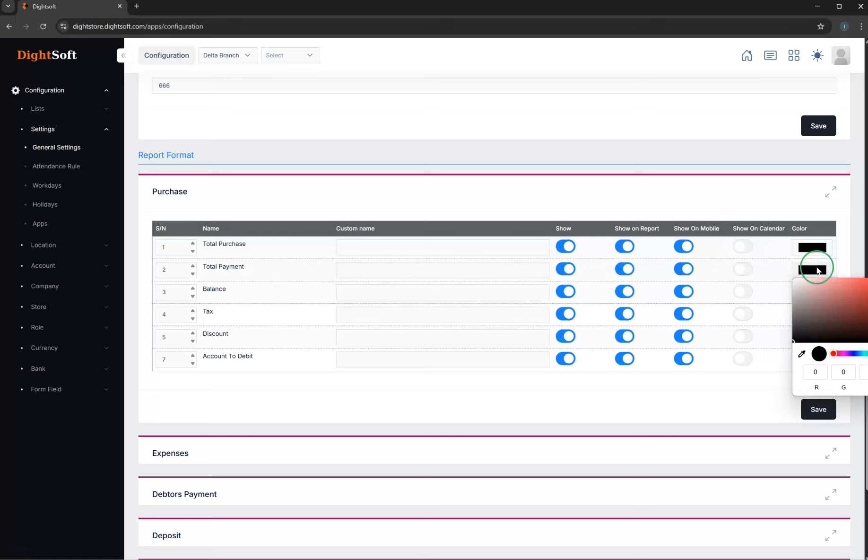
{"action": "left_click", "coordinate": [814, 219]}
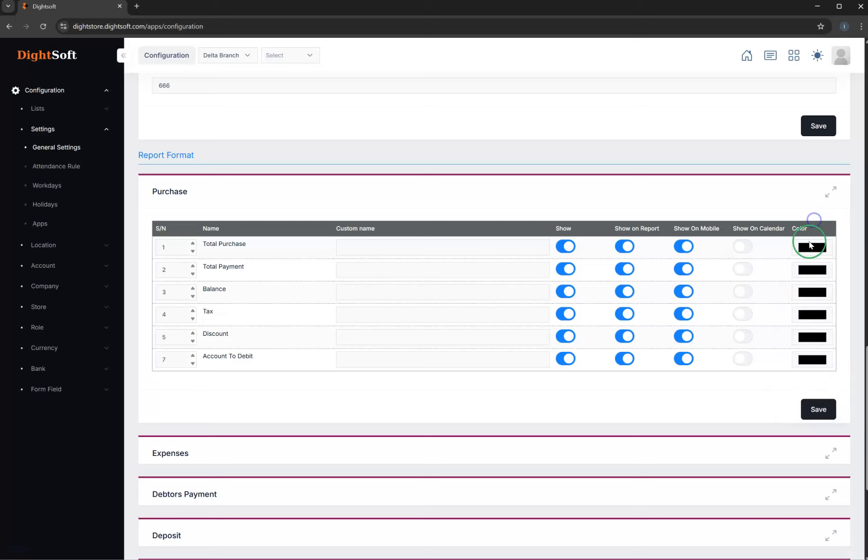
- Expand the Expenses report format and examine its rows and display options
{"action": "scroll", "coordinate": [371, 290], "scroll_direction": "down", "scroll_amount": 3}
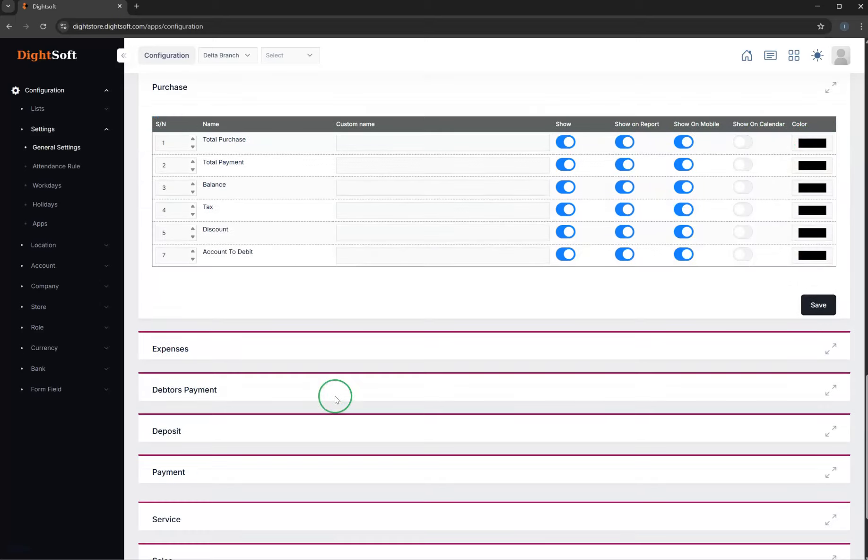
{"action": "left_click", "coordinate": [200, 311]}
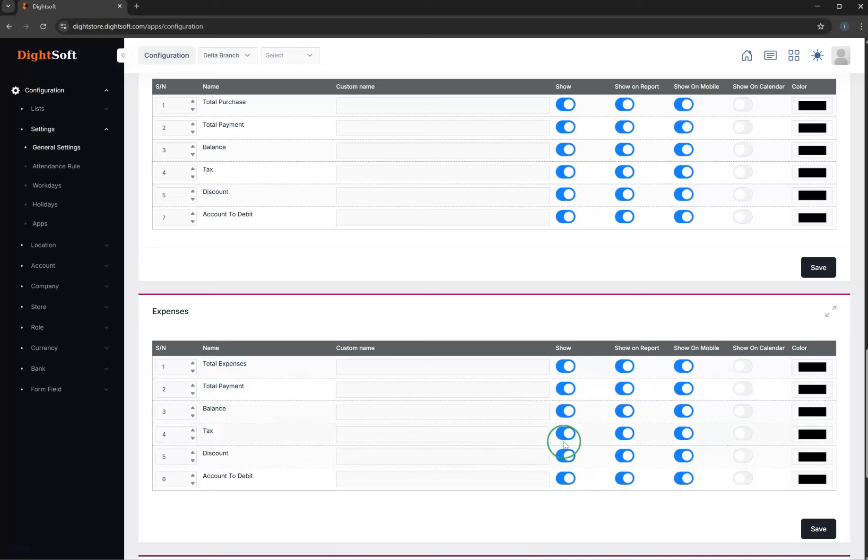
{"action": "scroll", "coordinate": [453, 412], "scroll_direction": "down", "scroll_amount": 1}
{"action": "scroll", "coordinate": [453, 413], "scroll_direction": "down", "scroll_amount": 6}
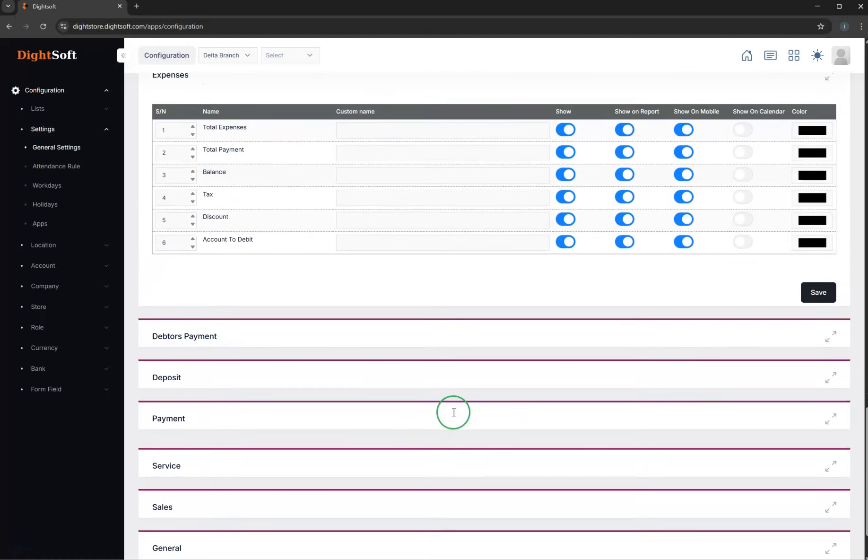
- Expand the Sales report format and examine which entries are shown on reports, mobile and calendar, and their colours
{"action": "left_click", "coordinate": [199, 431]}
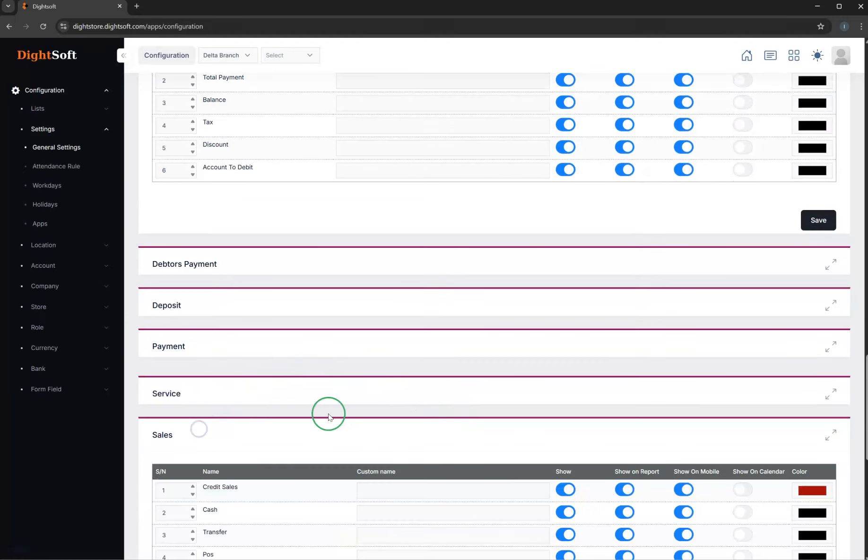
{"action": "scroll", "coordinate": [330, 415], "scroll_direction": "down", "scroll_amount": 12}
{"action": "scroll", "coordinate": [397, 408], "scroll_direction": "up", "scroll_amount": 4}
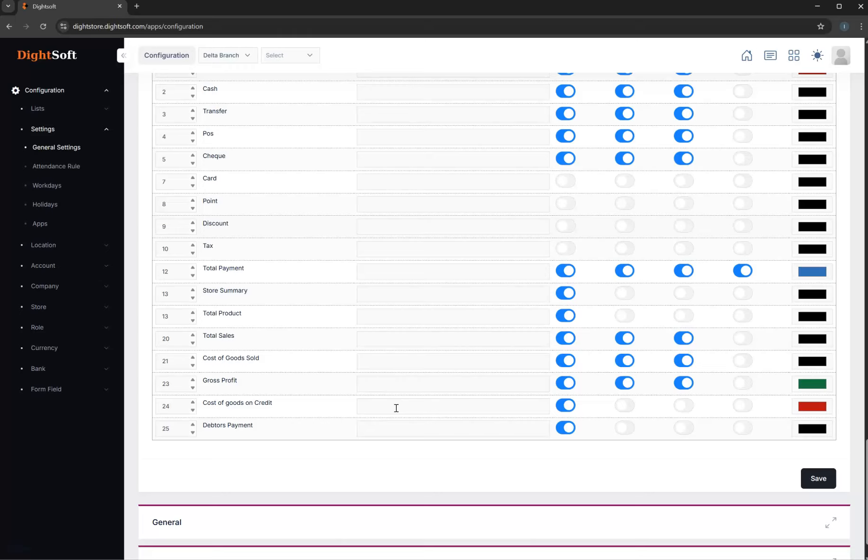
{"action": "scroll", "coordinate": [395, 407], "scroll_direction": "down", "scroll_amount": 2}
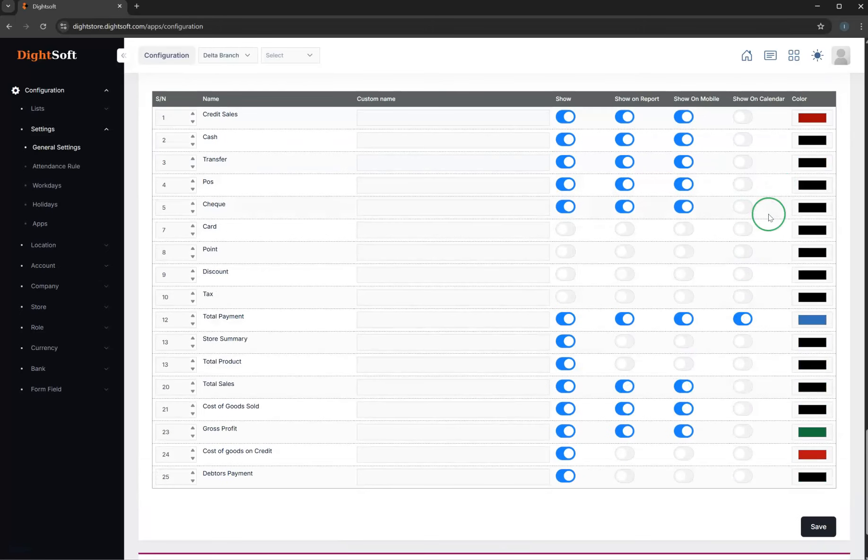
{"action": "scroll", "coordinate": [426, 438], "scroll_direction": "down", "scroll_amount": 2}
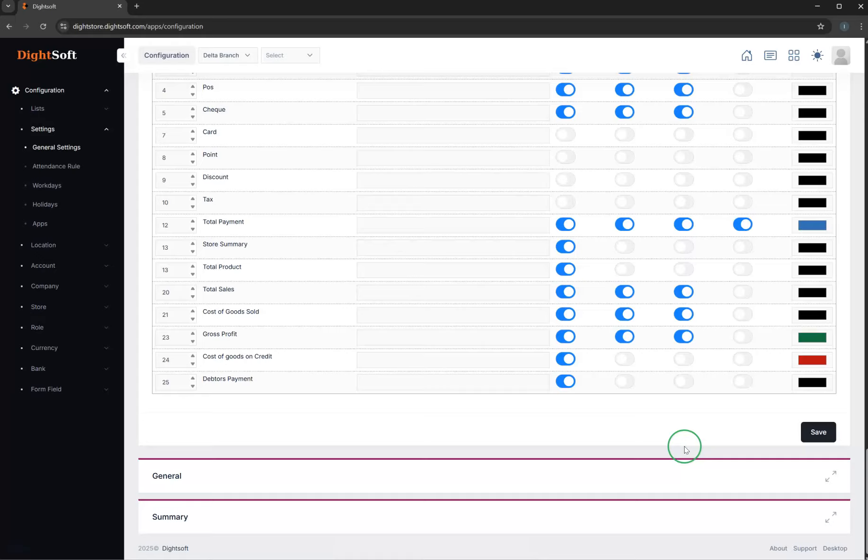
{"action": "scroll", "coordinate": [683, 447], "scroll_direction": "up", "scroll_amount": 15}
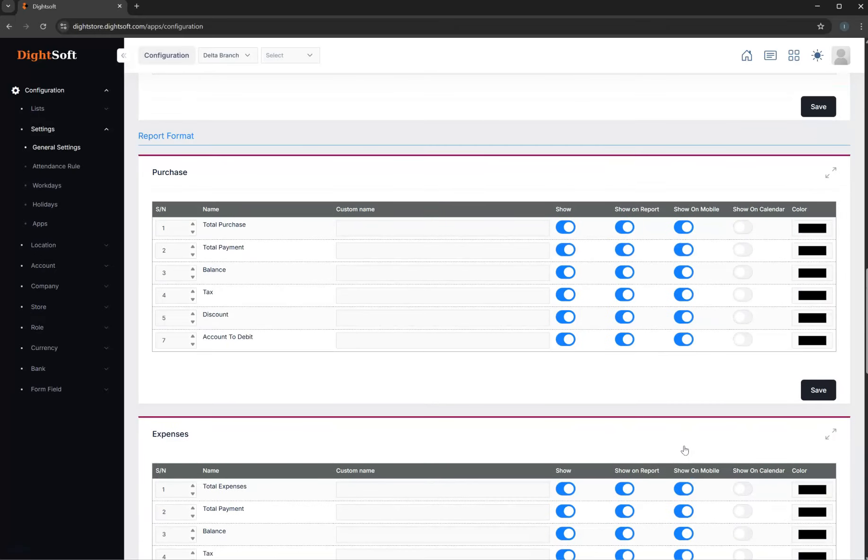
- View the configured currencies and open a blank new-currency form to examine its Name and Code fields
{"action": "scroll", "coordinate": [685, 450], "scroll_direction": "up", "scroll_amount": 20}
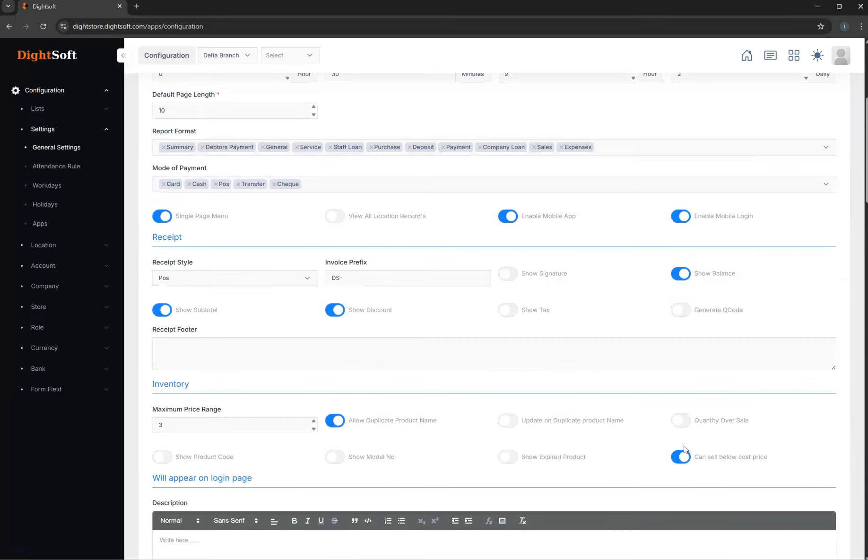
{"action": "left_click", "coordinate": [53, 246]}
{"action": "left_click", "coordinate": [45, 130]}
{"action": "left_click", "coordinate": [40, 208]}
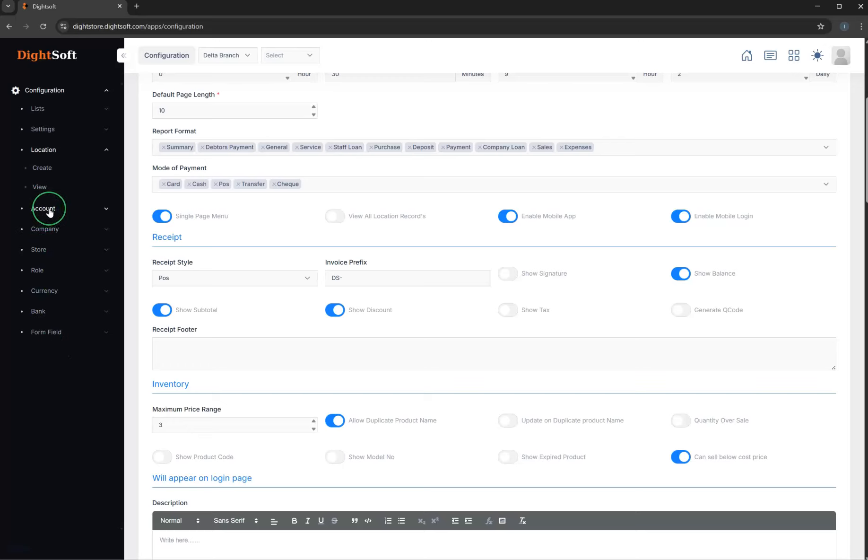
{"action": "left_click", "coordinate": [48, 291]}
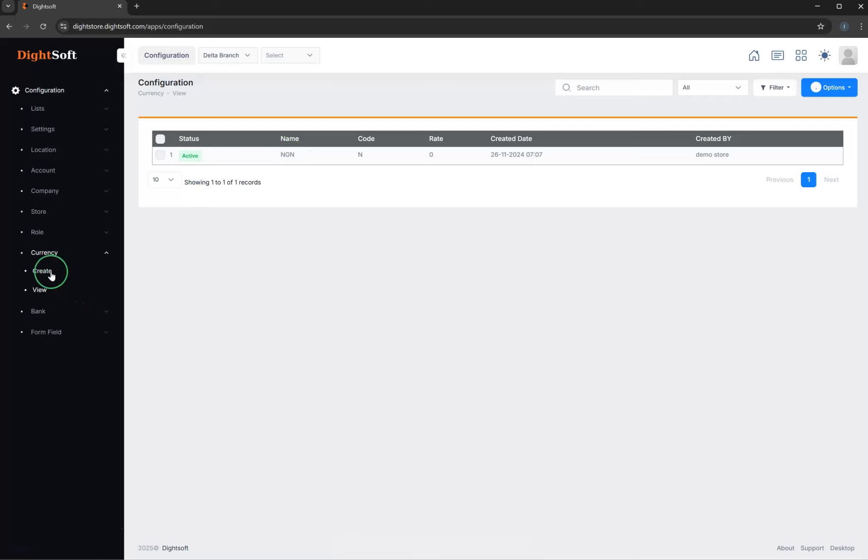
{"action": "left_click", "coordinate": [184, 191]}
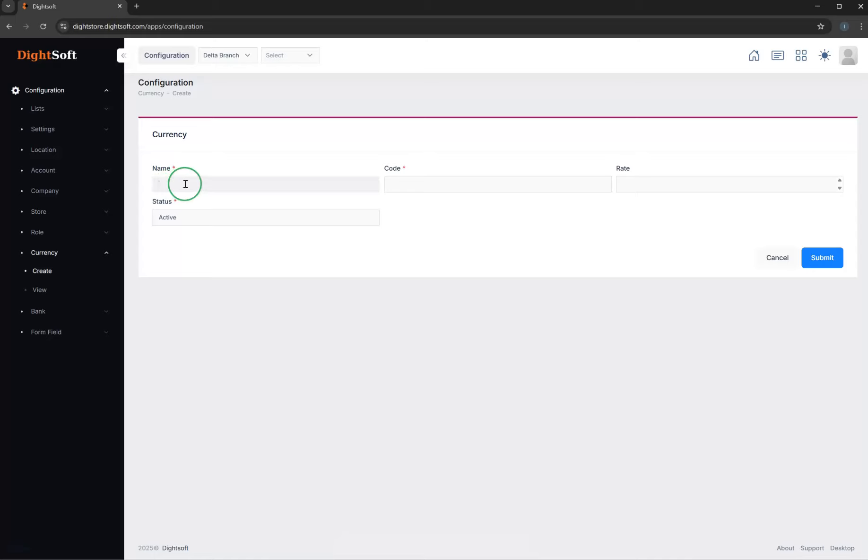
{"action": "left_click", "coordinate": [448, 188]}
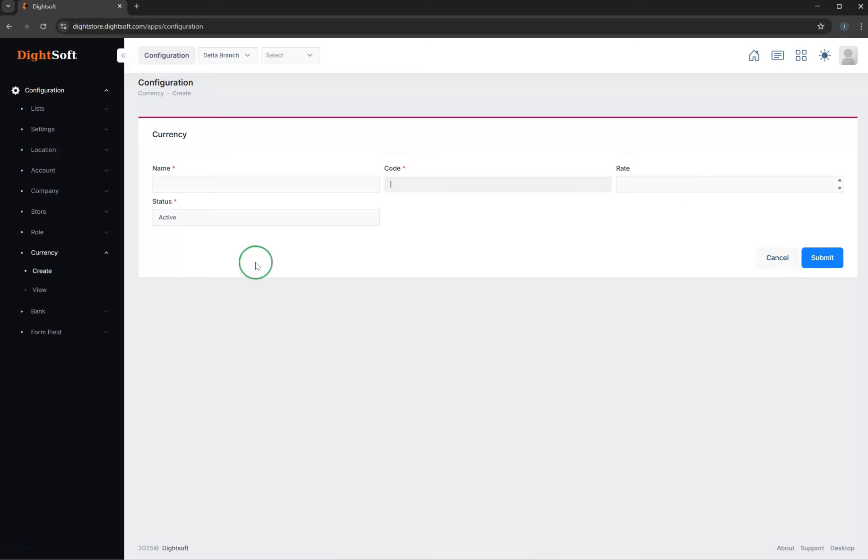
- Start a new account for Delta Branch named Moniepoint with currency N, leaving the bank unselected
{"action": "left_click", "coordinate": [61, 171]}
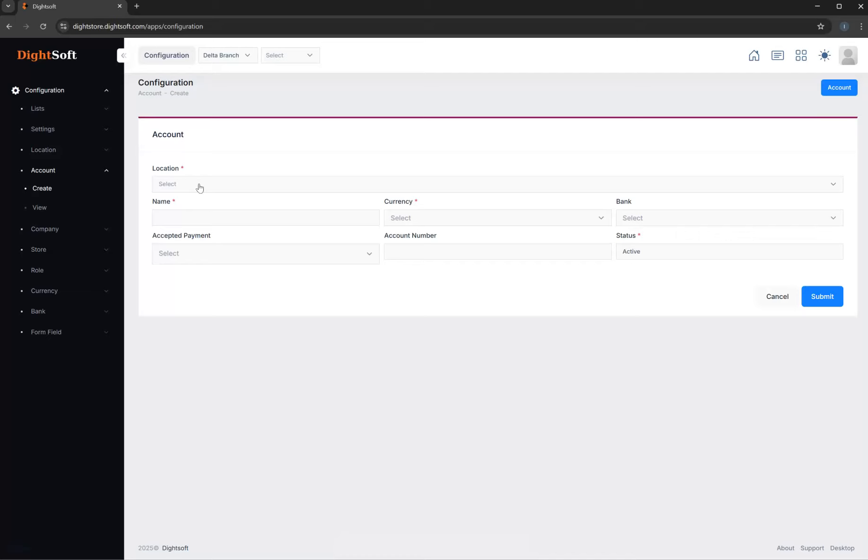
{"action": "left_click", "coordinate": [206, 187]}
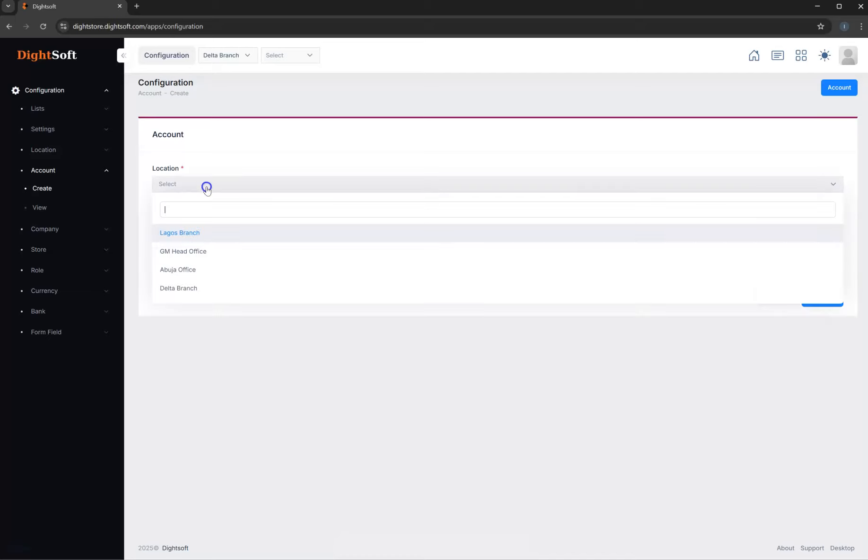
{"action": "left_click", "coordinate": [195, 290]}
{"action": "left_click", "coordinate": [198, 222]}
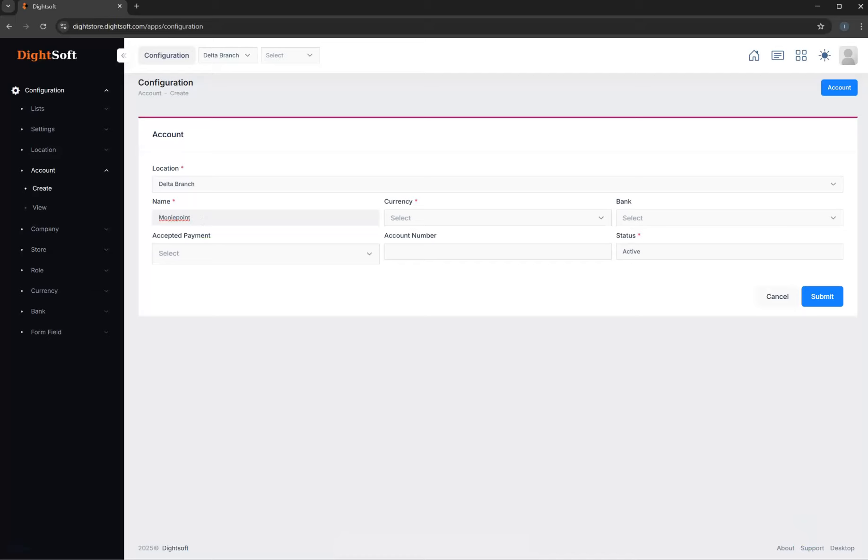
{"action": "left_click", "coordinate": [467, 216]}
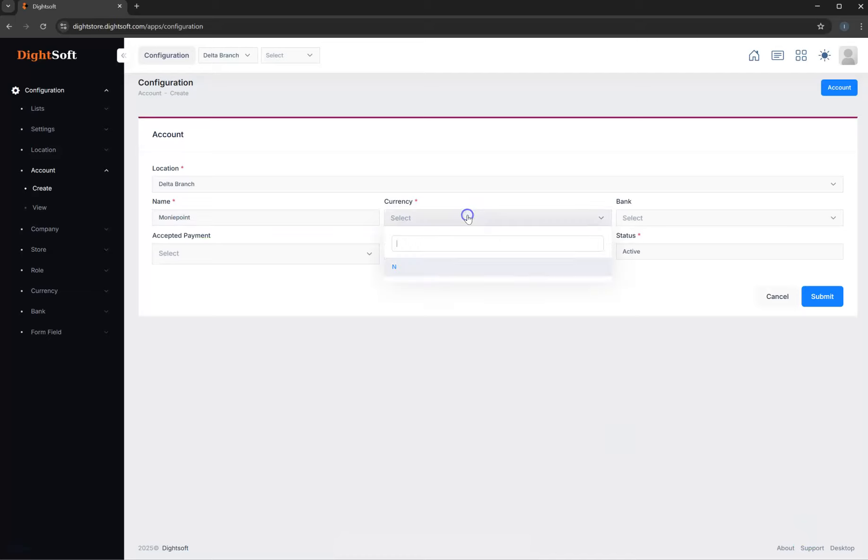
{"action": "left_click", "coordinate": [396, 270]}
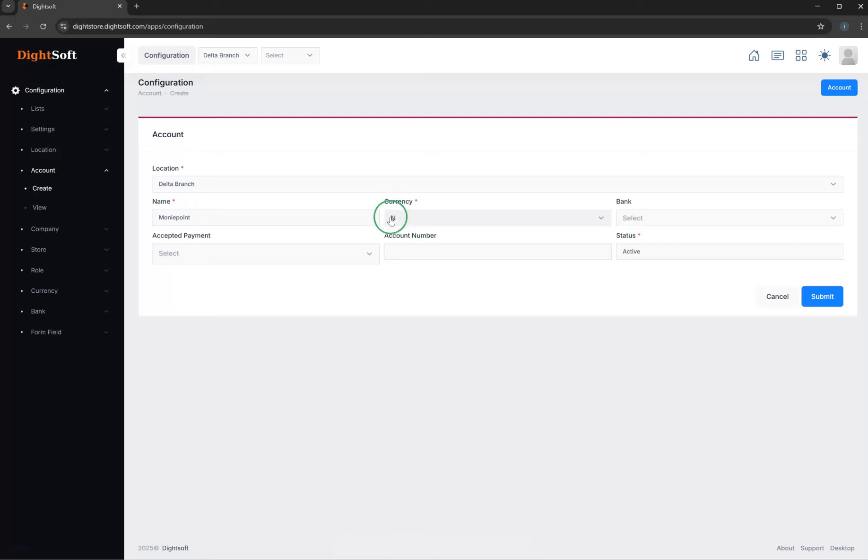
{"action": "left_click", "coordinate": [631, 208]}
{"action": "left_click", "coordinate": [640, 214]}
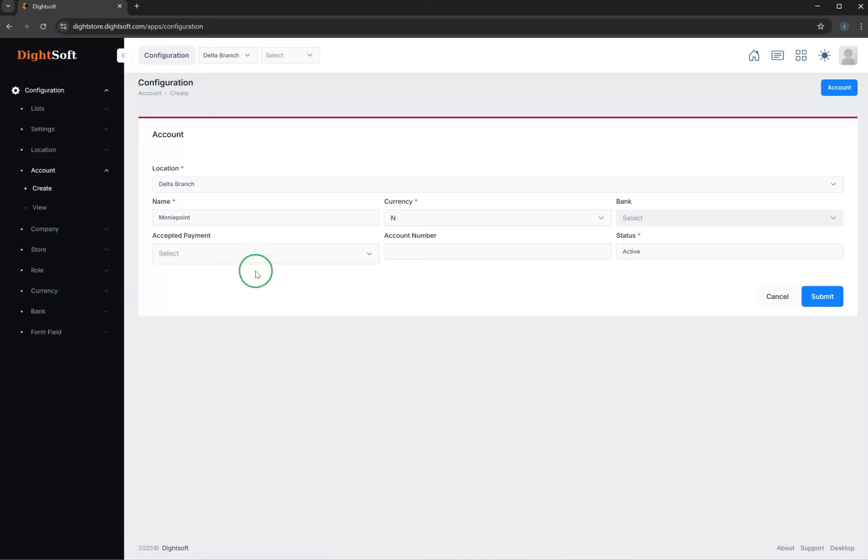
- Set the Moniepoint account's accepted payments to Card, Pos, Transfer and Cheque, and submit the account
{"action": "left_click", "coordinate": [241, 255]}
{"action": "left_click", "coordinate": [246, 257]}
{"action": "left_click", "coordinate": [221, 310]}
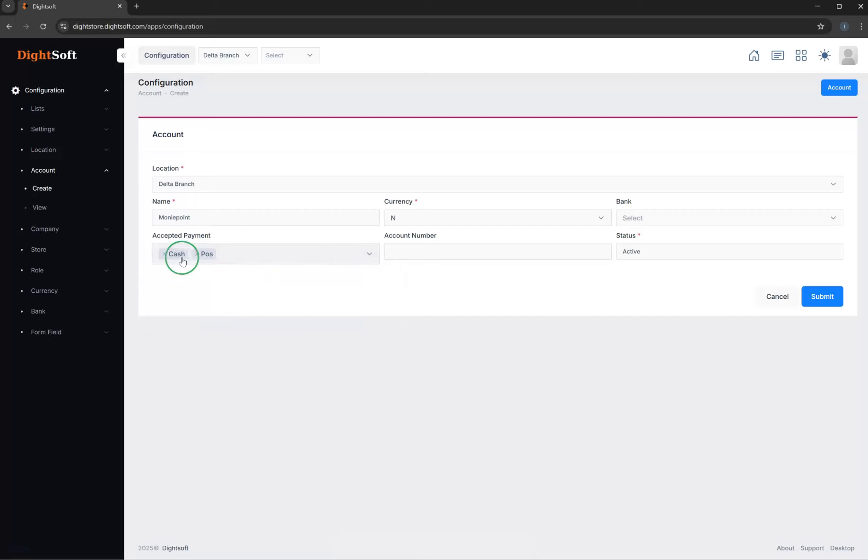
{"action": "left_click", "coordinate": [164, 254]}
{"action": "left_click", "coordinate": [214, 256]}
{"action": "left_click", "coordinate": [189, 279]}
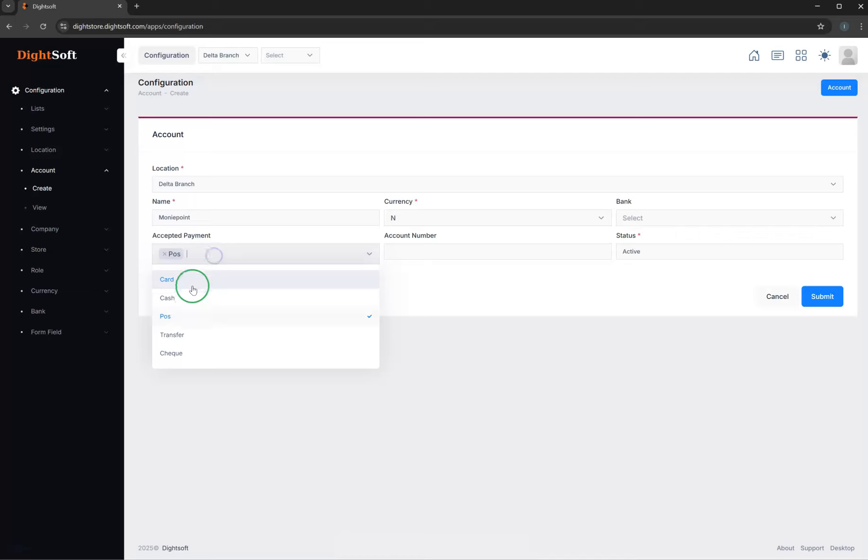
{"action": "left_click", "coordinate": [265, 257]}
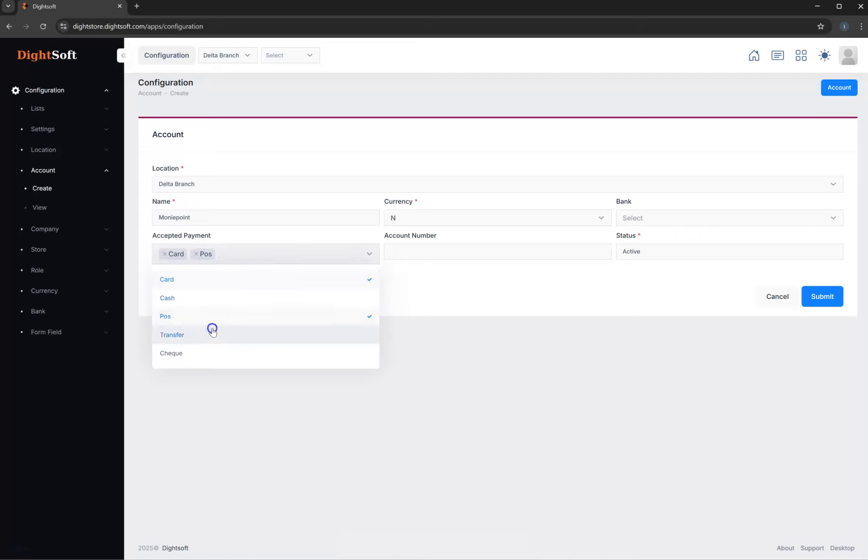
{"action": "left_click", "coordinate": [212, 331]}
{"action": "left_click", "coordinate": [291, 260]}
{"action": "left_click", "coordinate": [240, 350]}
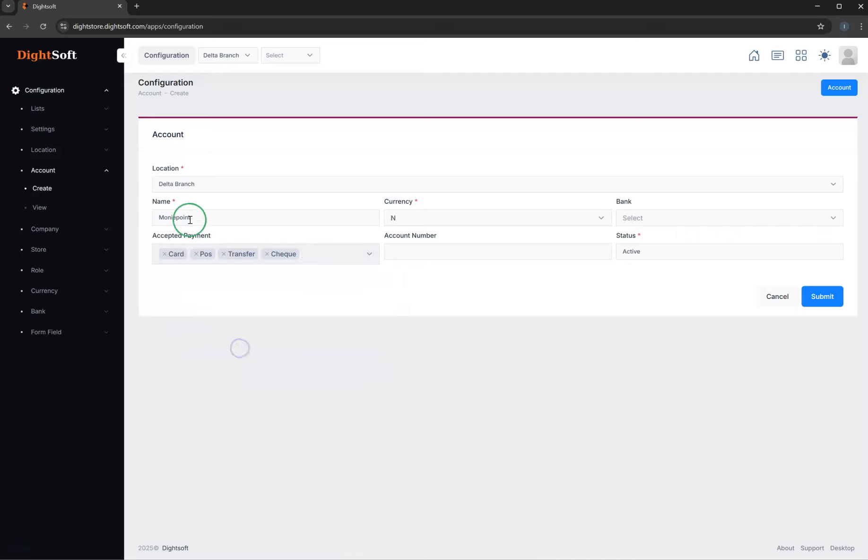
{"action": "left_click", "coordinate": [818, 297]}
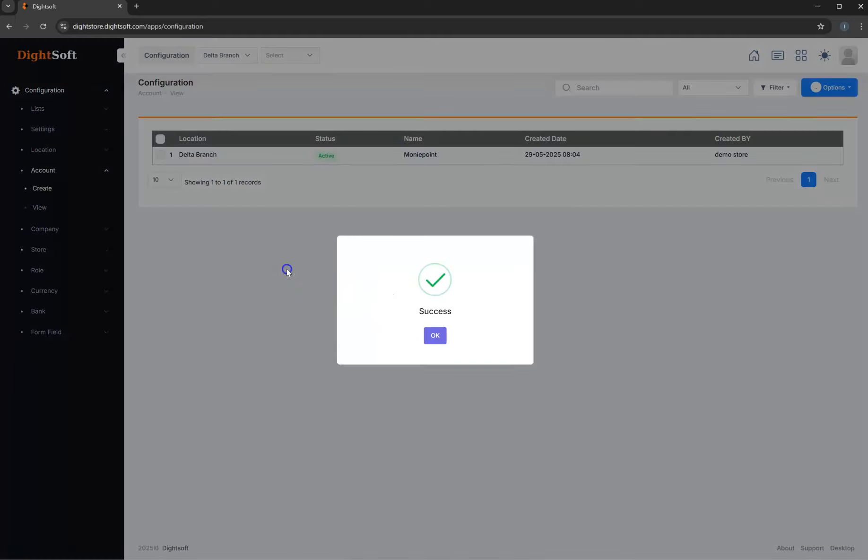
{"action": "left_click", "coordinate": [288, 269]}
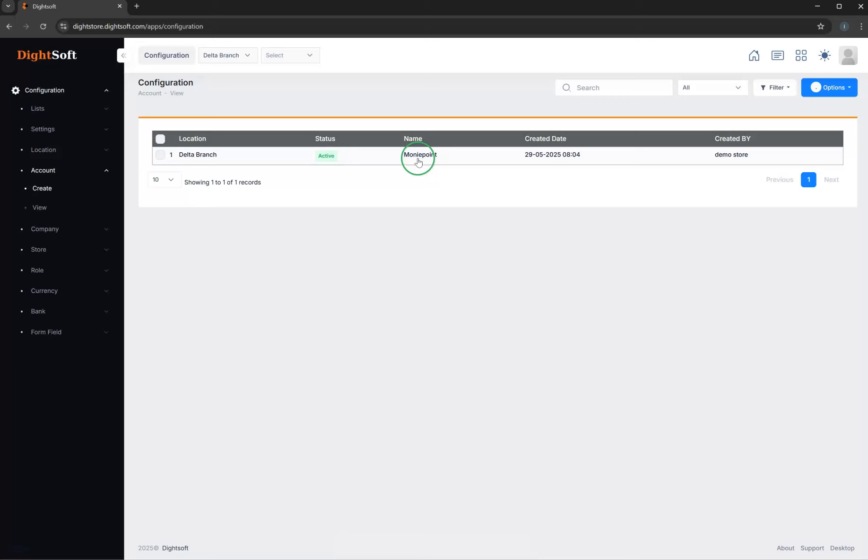
- Create another Delta Branch account named Cash Account with currency N and Cash as the accepted payment
{"action": "left_click", "coordinate": [47, 193]}
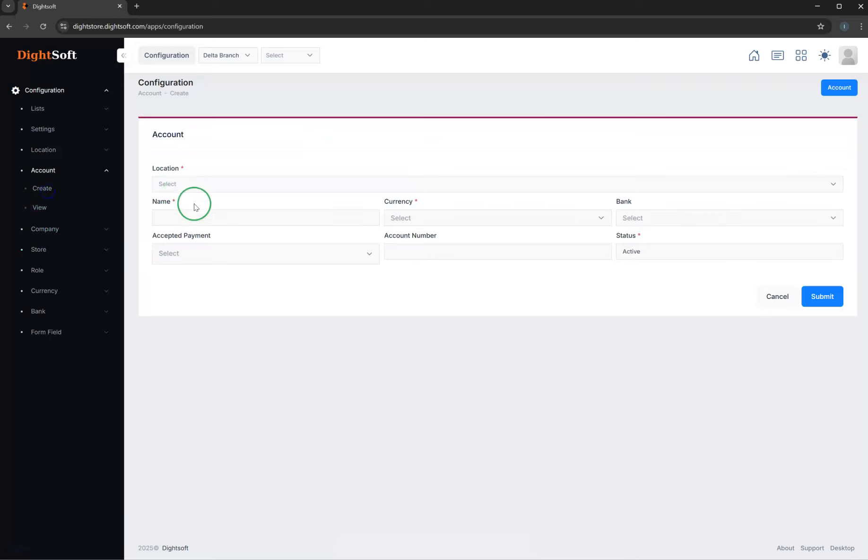
{"action": "left_click", "coordinate": [190, 183]}
{"action": "left_click", "coordinate": [180, 288]}
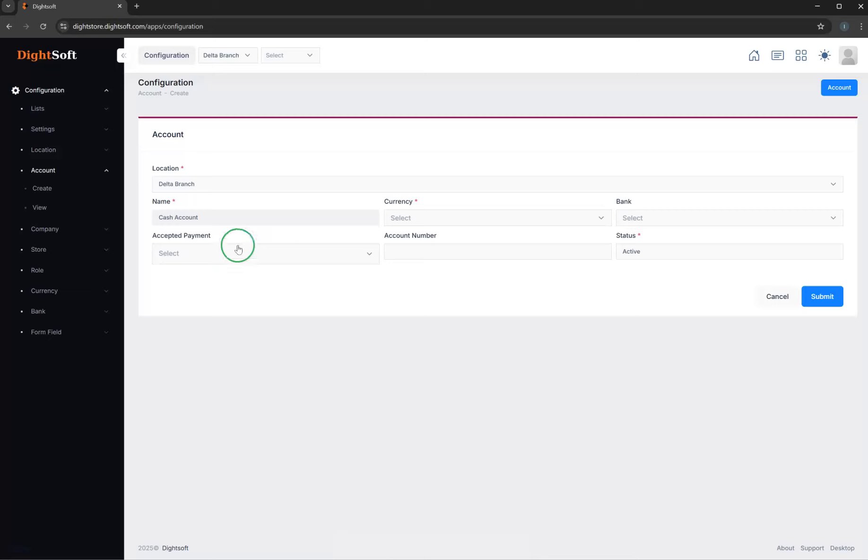
{"action": "left_click", "coordinate": [404, 218]}
{"action": "left_click", "coordinate": [427, 266]}
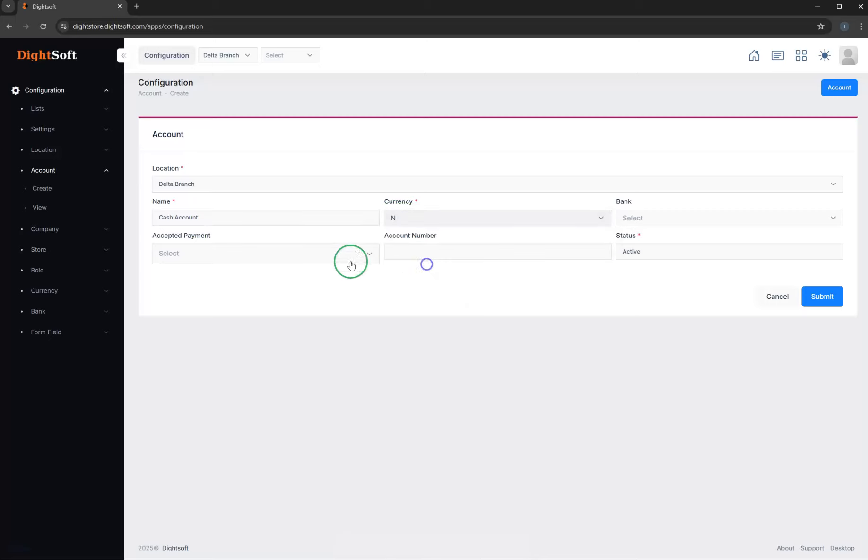
{"action": "left_click", "coordinate": [319, 253]}
{"action": "left_click", "coordinate": [201, 298]}
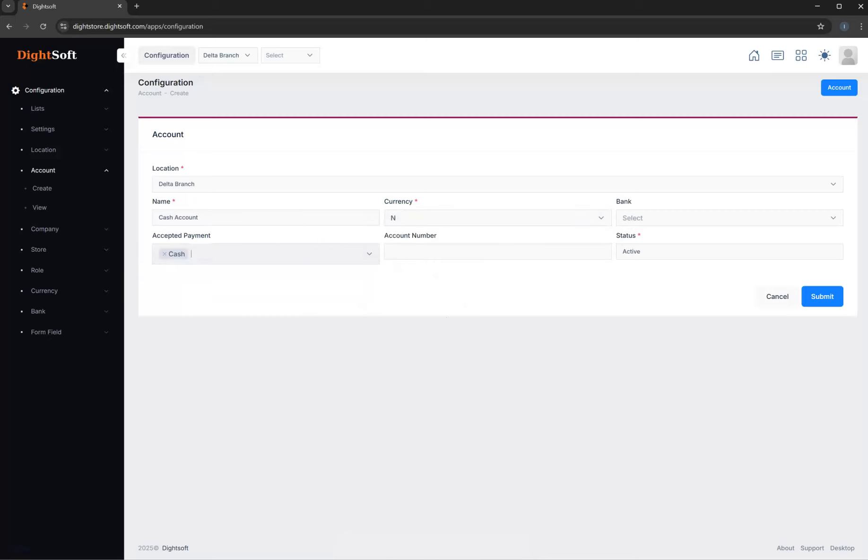
{"action": "left_click", "coordinate": [824, 297]}
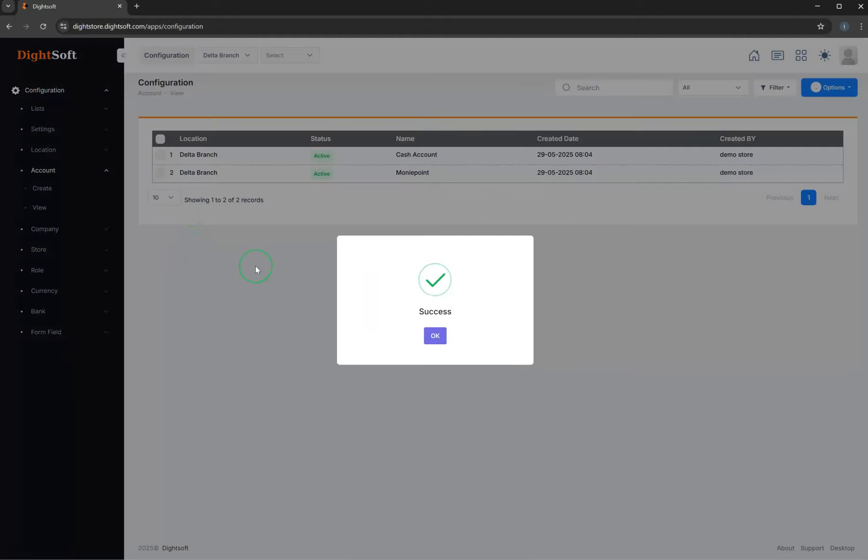
{"action": "left_click", "coordinate": [250, 268]}
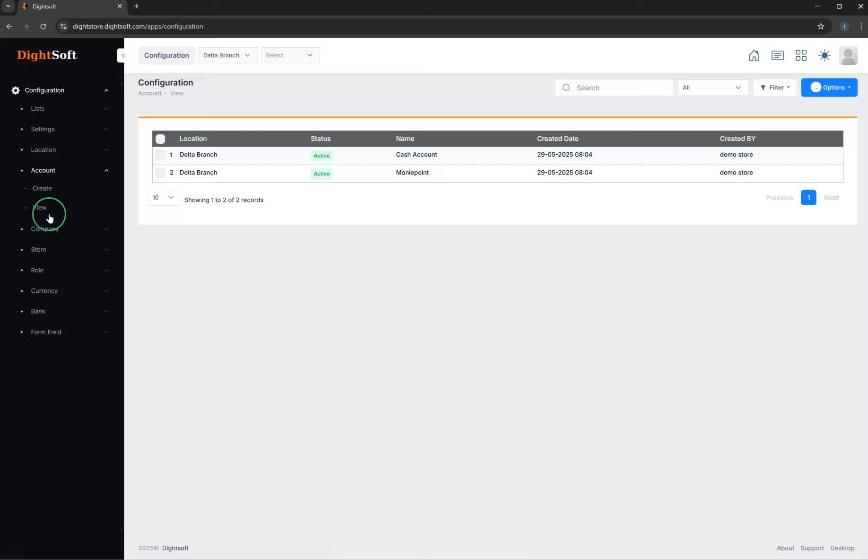
- View the list of configured companies
{"action": "left_click", "coordinate": [67, 177]}
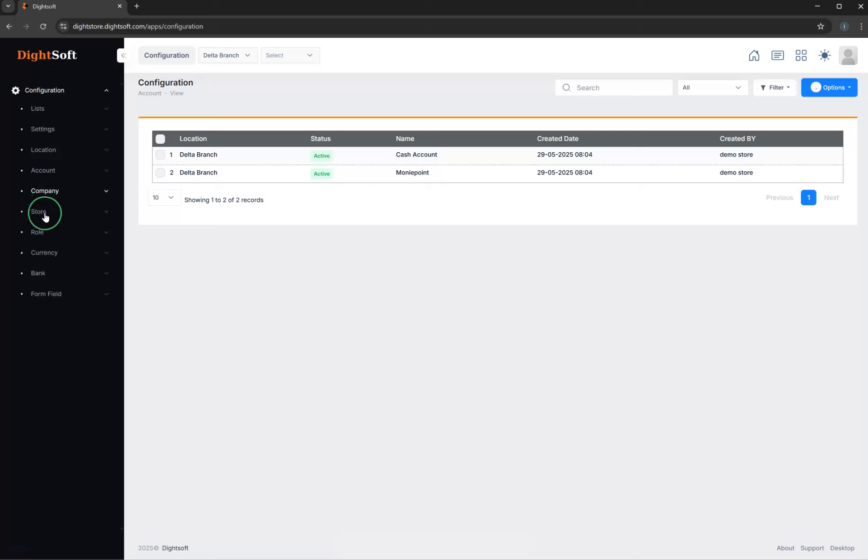
{"action": "left_click", "coordinate": [60, 194]}
{"action": "left_click", "coordinate": [43, 228]}
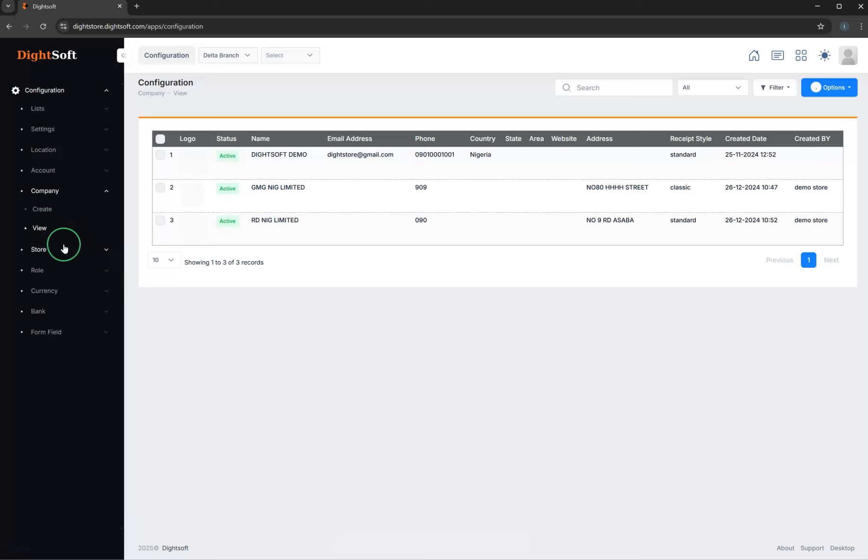
- Start a new company with default location Delta Branch and name DELTA NIG LTD, and fill in its phone number
{"action": "left_click", "coordinate": [55, 219]}
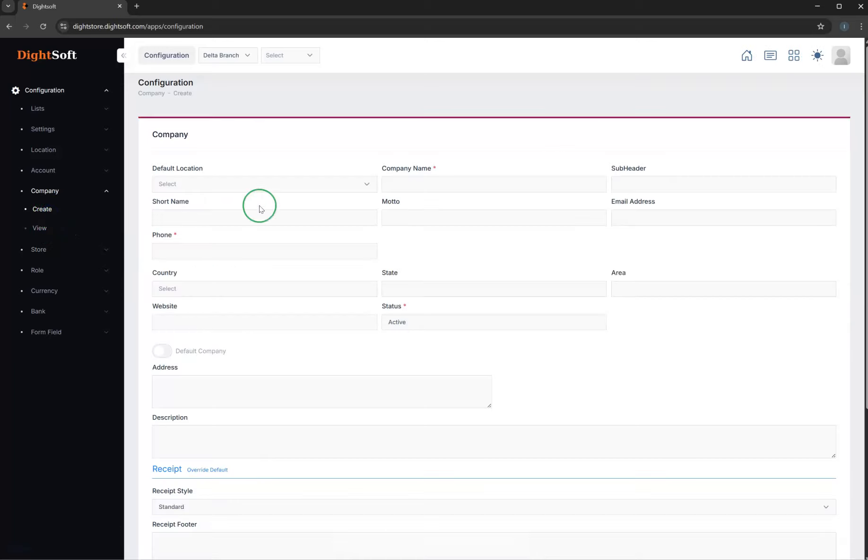
{"action": "left_click", "coordinate": [238, 185]}
{"action": "left_click", "coordinate": [199, 283]}
{"action": "left_click", "coordinate": [433, 183]}
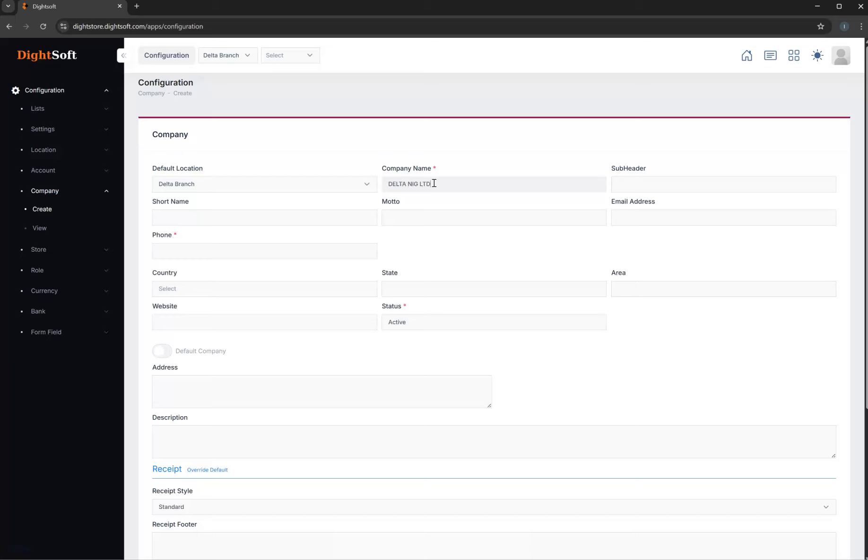
{"action": "left_click_drag", "start_coordinate": [434, 183], "coordinate": [380, 188]}
{"action": "left_click", "coordinate": [183, 250]}
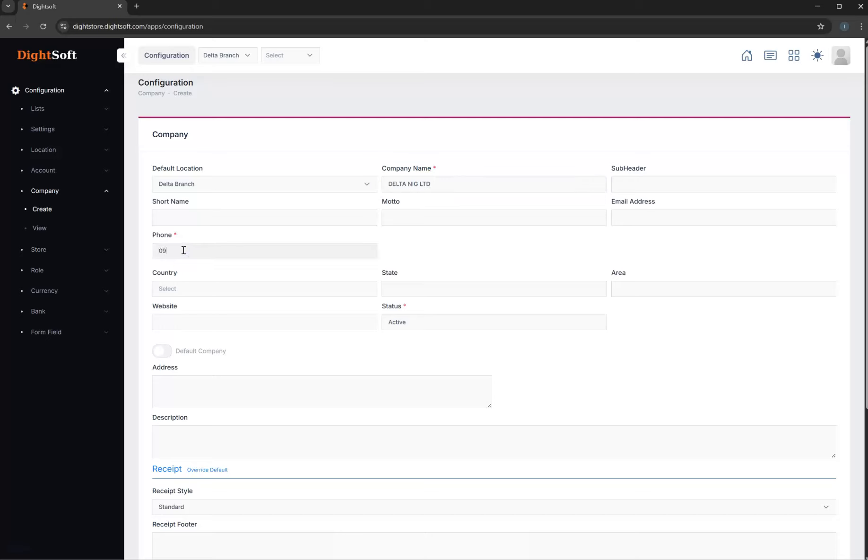
- Set the new company's country to Nigeria and its state to Delta, leaving the area empty
{"action": "left_click", "coordinate": [253, 286]}
{"action": "left_click", "coordinate": [238, 330]}
{"action": "left_click", "coordinate": [413, 286]}
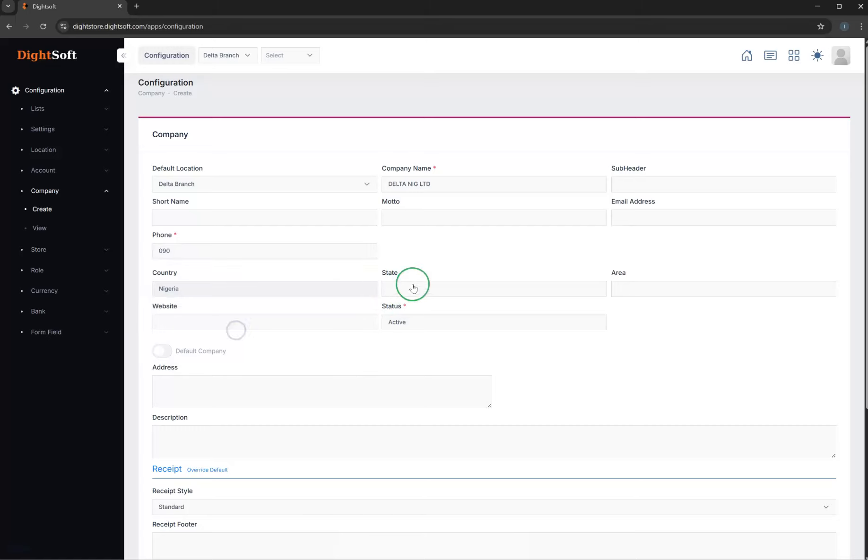
{"action": "scroll", "coordinate": [440, 418], "scroll_direction": "down", "scroll_amount": 2}
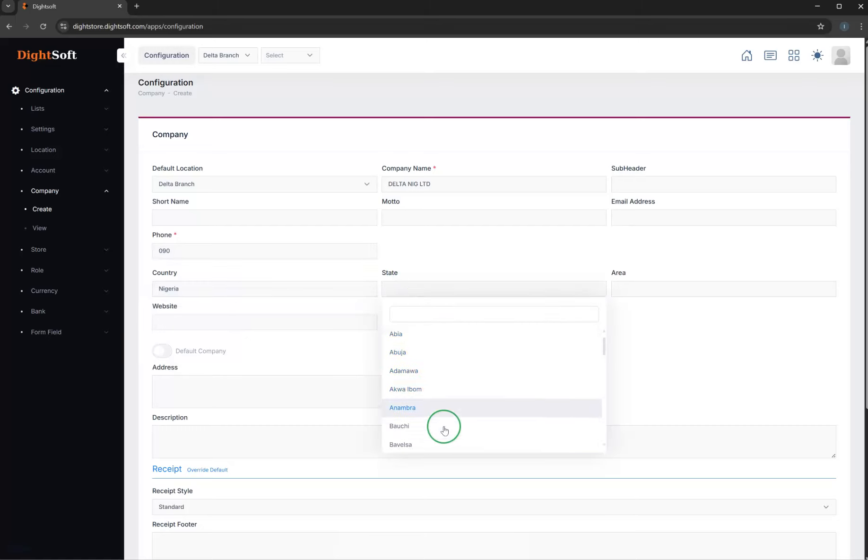
{"action": "scroll", "coordinate": [442, 422], "scroll_direction": "up", "scroll_amount": 1}
{"action": "scroll", "coordinate": [430, 418], "scroll_direction": "down", "scroll_amount": 1}
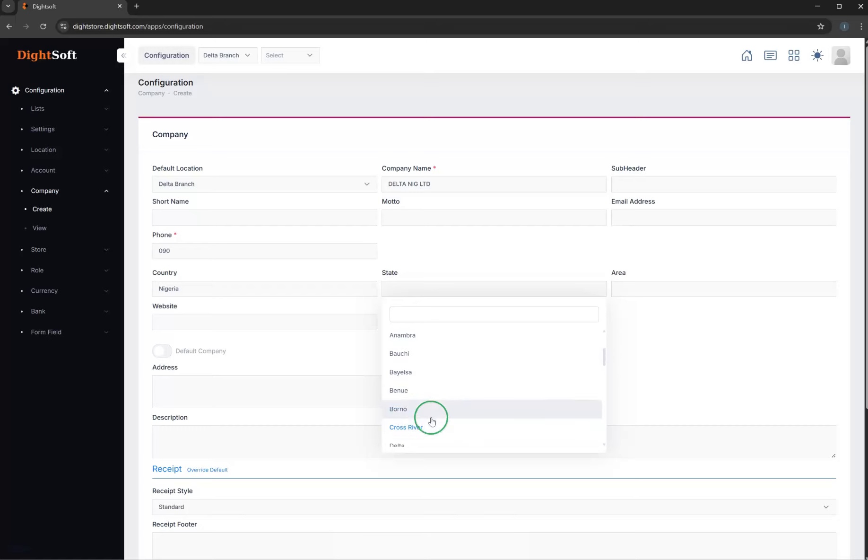
{"action": "scroll", "coordinate": [422, 410], "scroll_direction": "down", "scroll_amount": 1}
{"action": "left_click", "coordinate": [420, 408]}
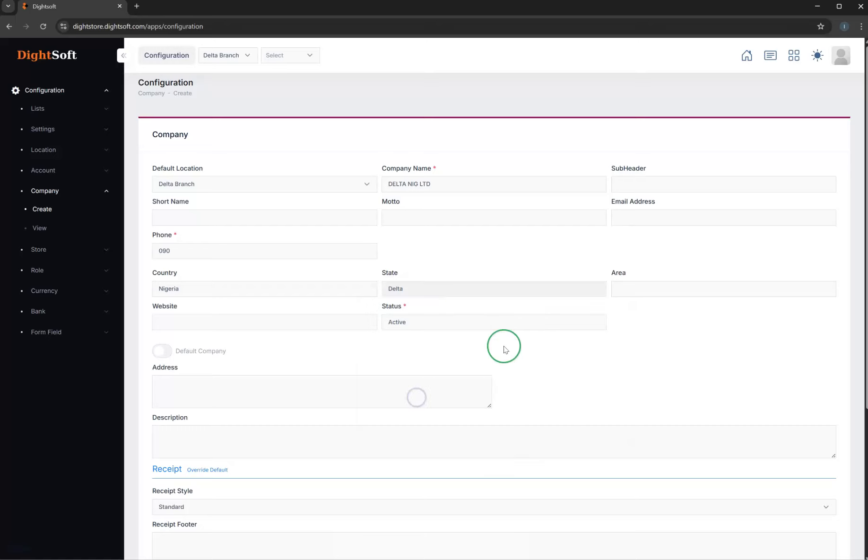
{"action": "left_click", "coordinate": [656, 294]}
{"action": "left_click", "coordinate": [518, 362]}
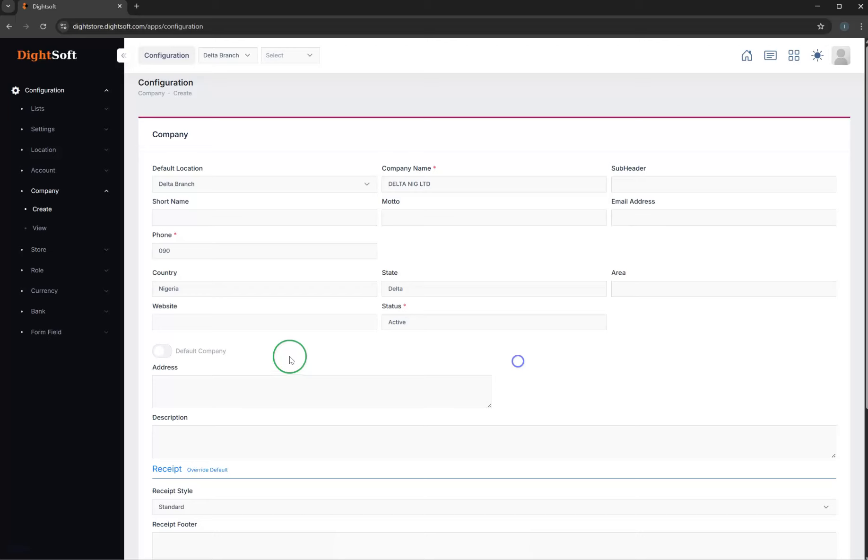
- Examine the new company's address, receipt and document fields, including the available receipt styles
{"action": "left_click", "coordinate": [262, 388]}
{"action": "scroll", "coordinate": [262, 387], "scroll_direction": "down", "scroll_amount": 3}
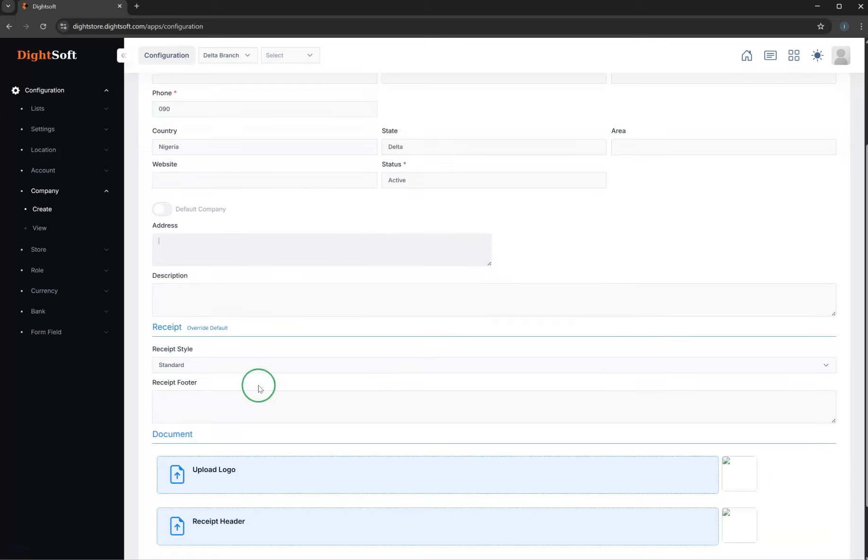
{"action": "left_click", "coordinate": [189, 369]}
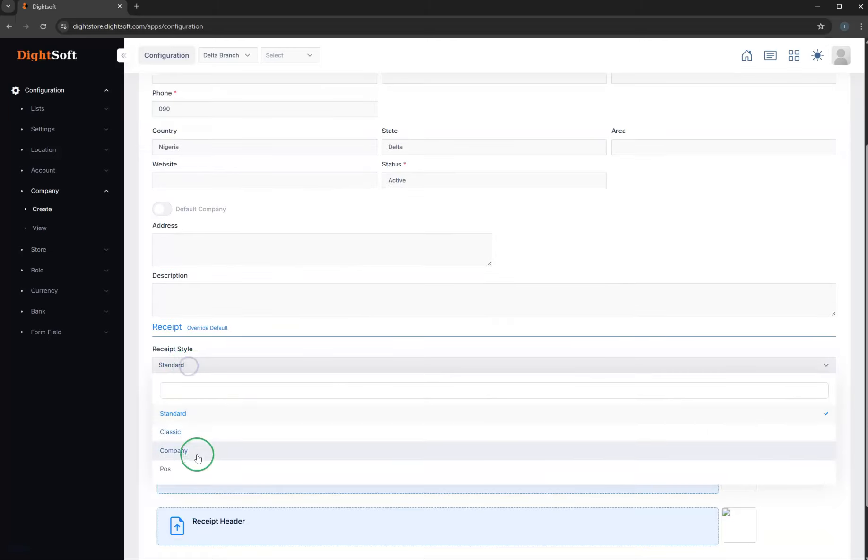
{"action": "left_click", "coordinate": [245, 324]}
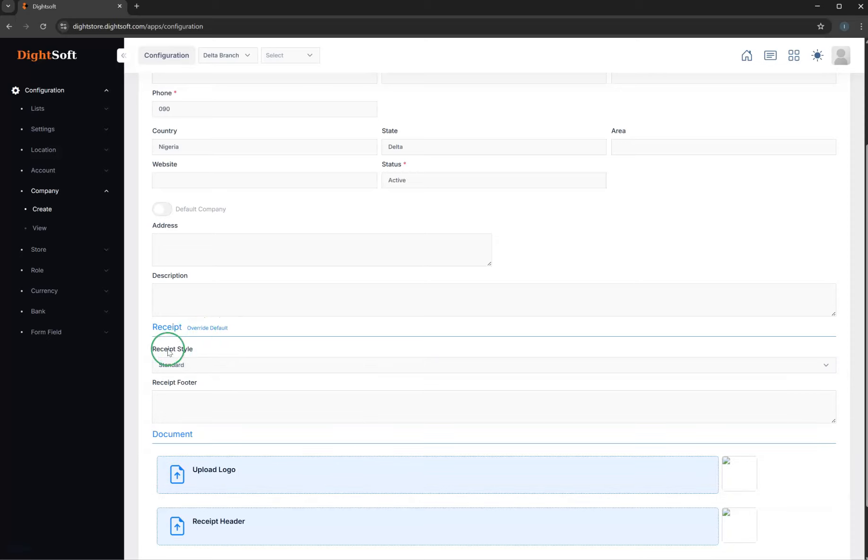
{"action": "scroll", "coordinate": [204, 372], "scroll_direction": "down", "scroll_amount": 1}
{"action": "scroll", "coordinate": [204, 371], "scroll_direction": "down", "scroll_amount": 1}
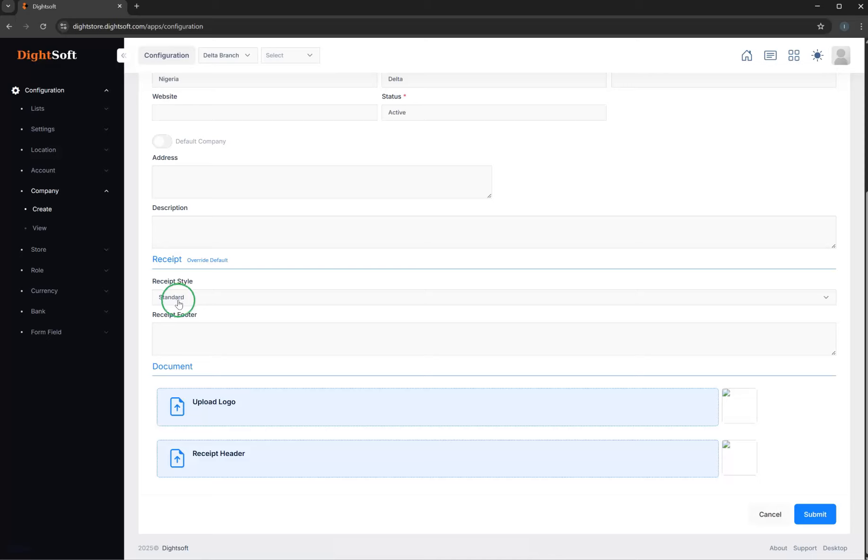
{"action": "left_click", "coordinate": [180, 299]}
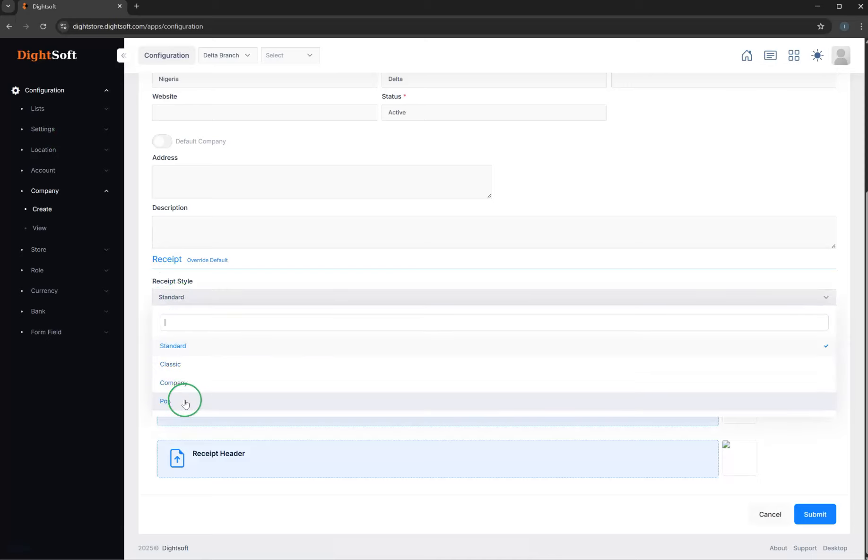
{"action": "left_click", "coordinate": [239, 277]}
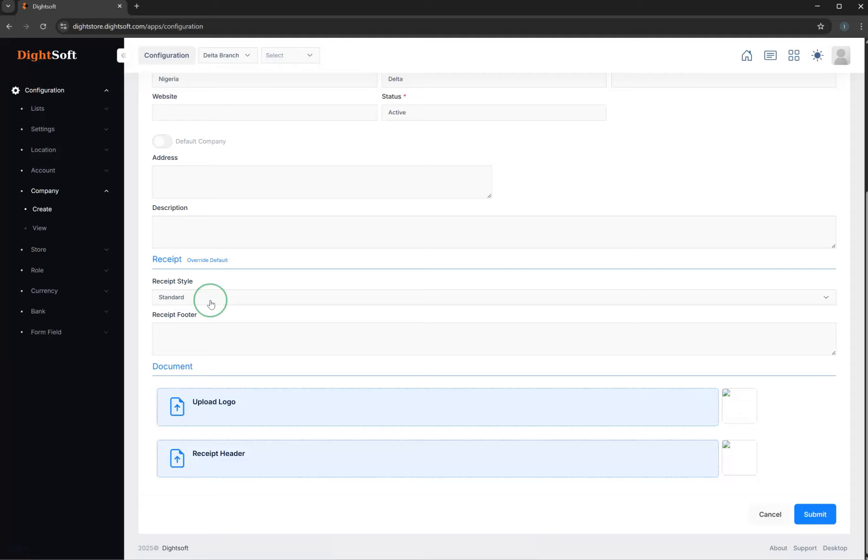
- Submit the new company DELTA NIG LTD with the Standard receipt style
{"action": "scroll", "coordinate": [211, 304], "scroll_direction": "up", "scroll_amount": 1}
{"action": "scroll", "coordinate": [211, 305], "scroll_direction": "down", "scroll_amount": 1}
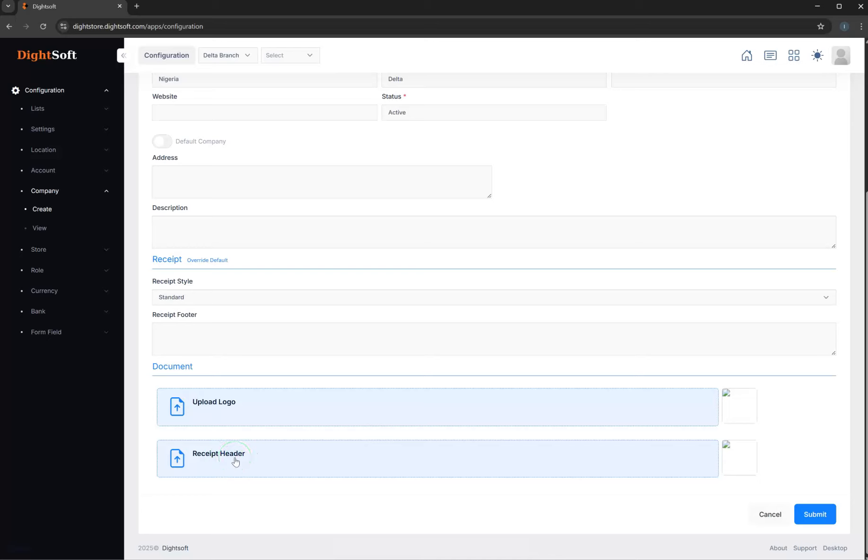
{"action": "left_click", "coordinate": [814, 516]}
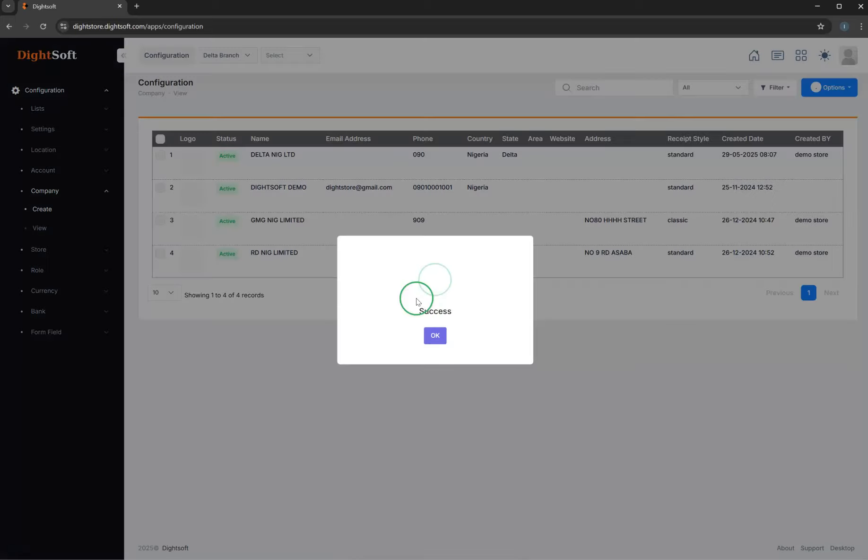
{"action": "left_click", "coordinate": [297, 324]}
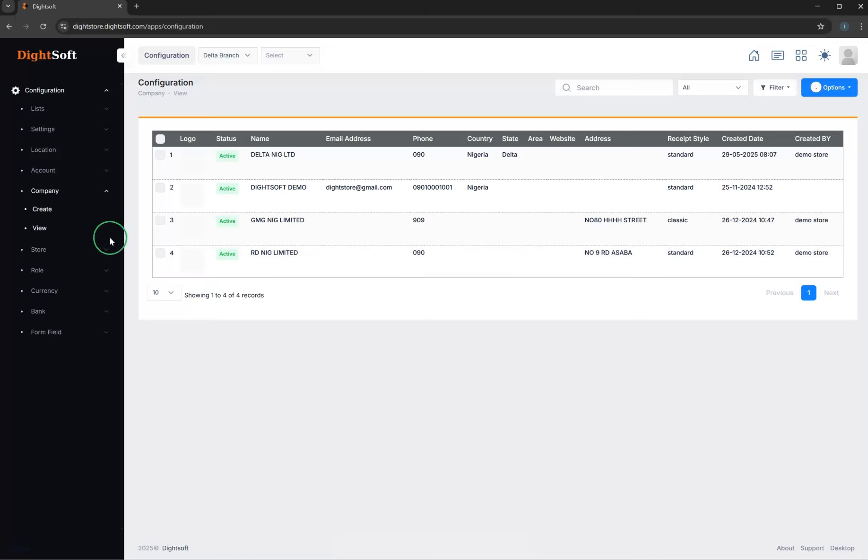
- View the list of configured stores
{"action": "left_click", "coordinate": [61, 194]}
{"action": "left_click", "coordinate": [60, 193]}
{"action": "left_click", "coordinate": [52, 247]}
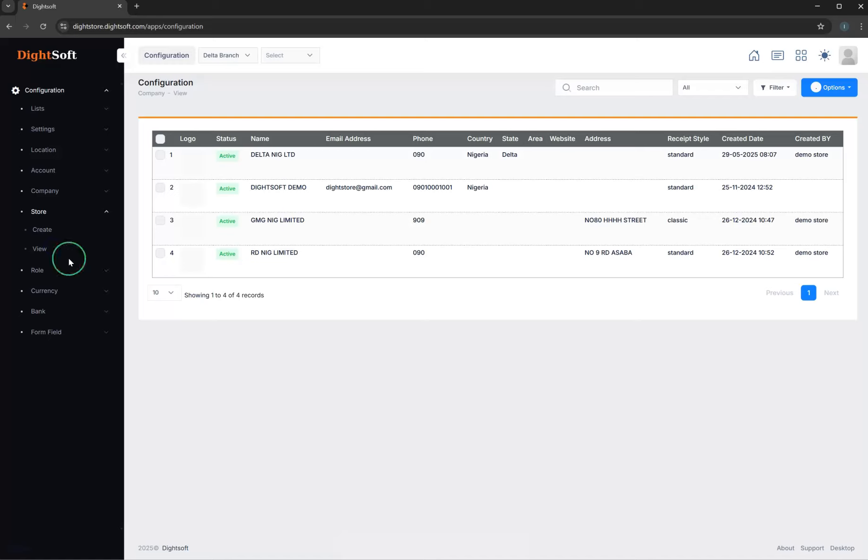
{"action": "left_click", "coordinate": [42, 251]}
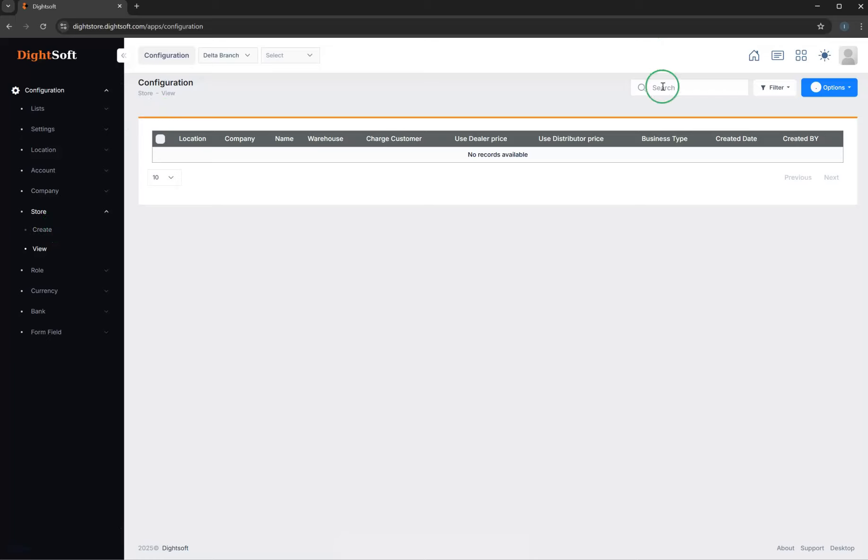
- Switch to the Inventory module and view its warehouse list
{"action": "left_click", "coordinate": [754, 55]}
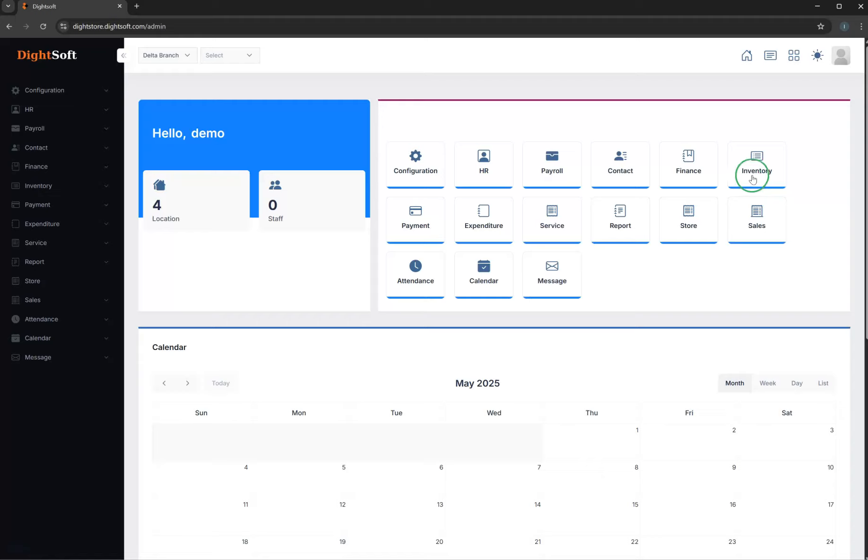
{"action": "left_click", "coordinate": [755, 173]}
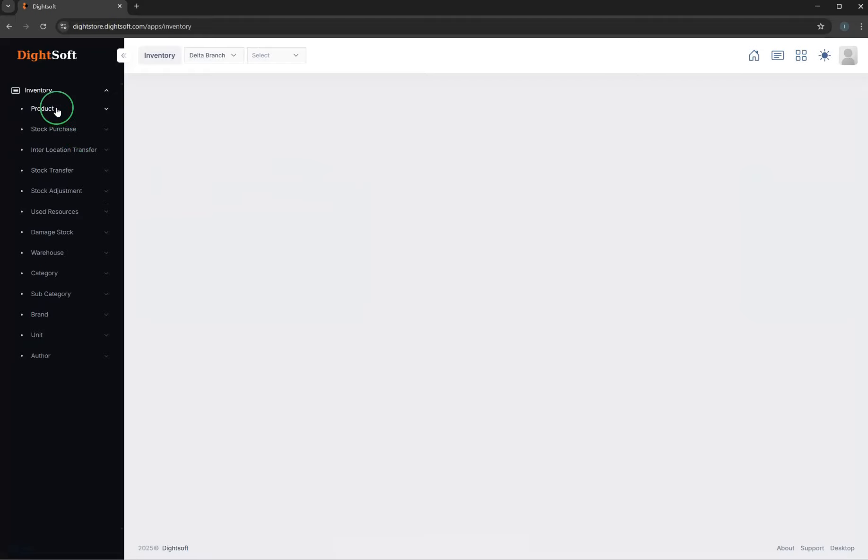
{"action": "left_click", "coordinate": [53, 257]}
{"action": "left_click", "coordinate": [47, 290]}
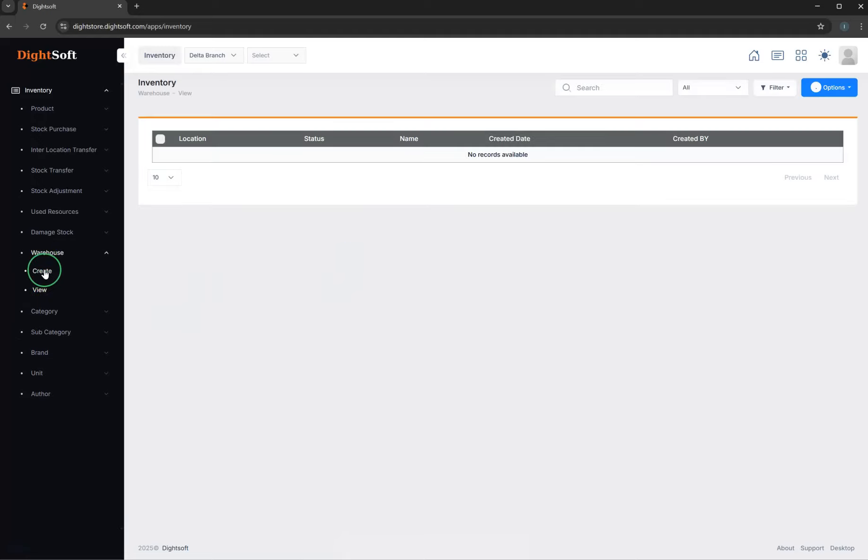
- Create an active warehouse named Store Warehouse for the Delta Branch location
{"action": "left_click", "coordinate": [208, 185]}
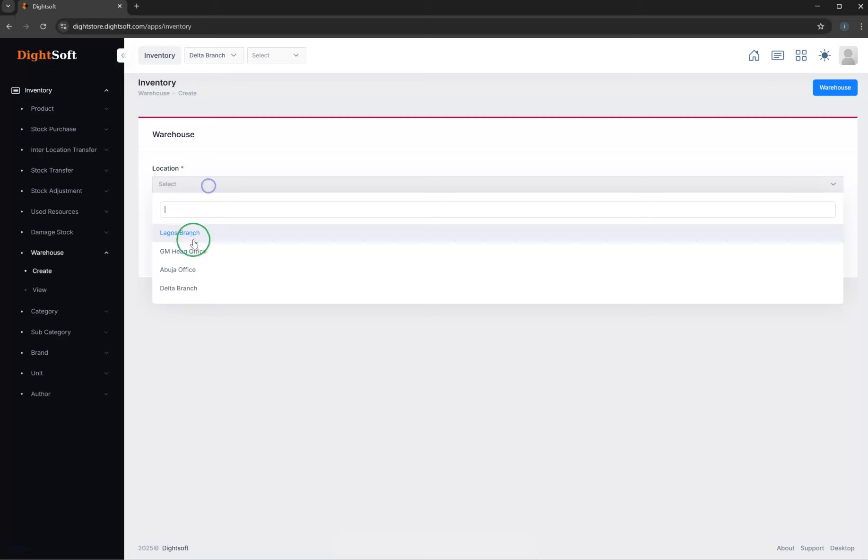
{"action": "left_click", "coordinate": [197, 287]}
{"action": "left_click", "coordinate": [195, 221]}
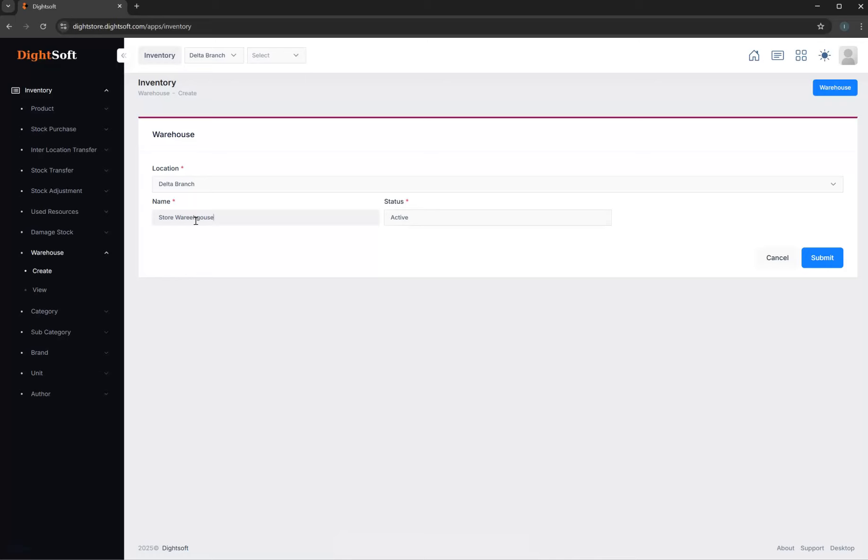
{"action": "left_click", "coordinate": [195, 218]}
{"action": "left_click", "coordinate": [815, 258]}
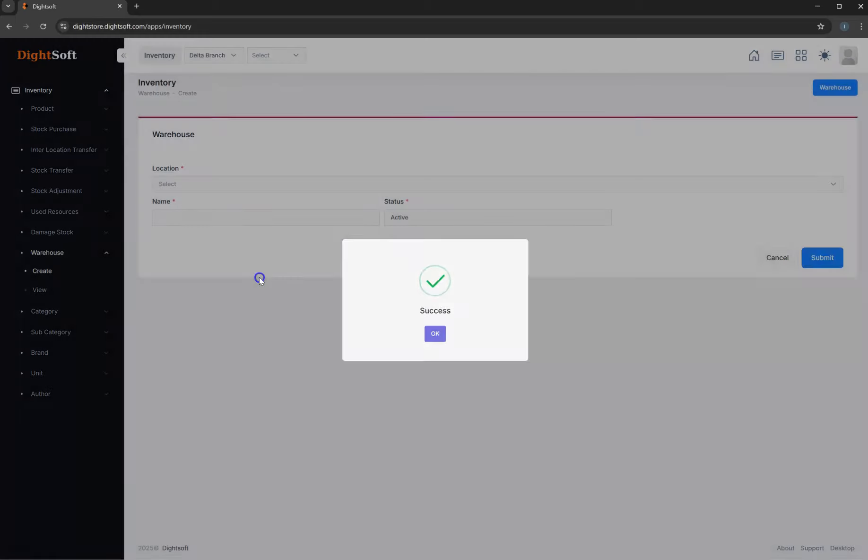
{"action": "left_click", "coordinate": [259, 278]}
- Create a second Delta Branch warehouse named WAREHOUSE and review the warehouse list
{"action": "left_click", "coordinate": [216, 220]}
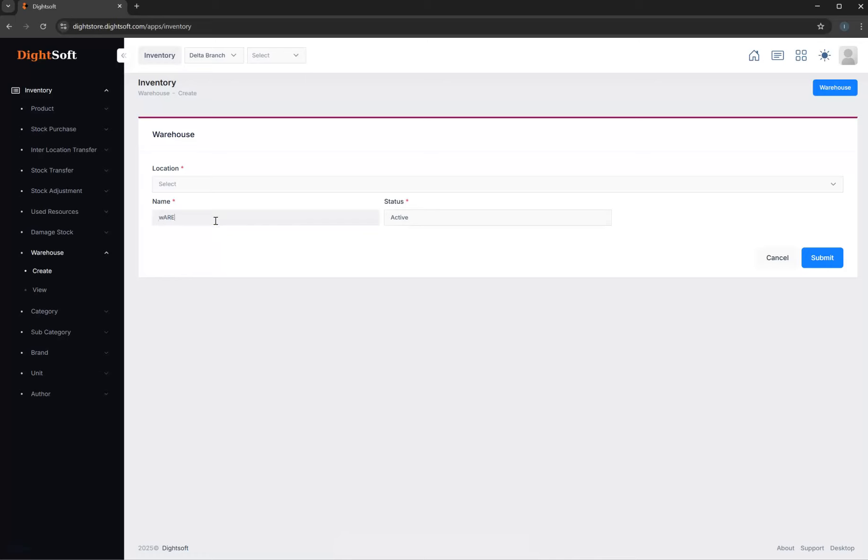
{"action": "type", "text": "wAREHOUSE"}
{"action": "double_click", "coordinate": [195, 217]}
{"action": "left_click", "coordinate": [196, 183]}
{"action": "left_click", "coordinate": [200, 287]}
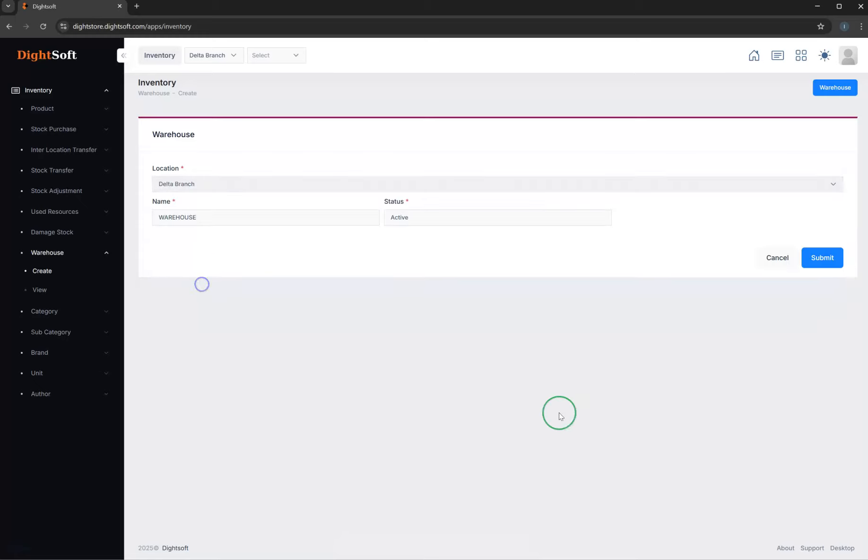
{"action": "left_click", "coordinate": [817, 257]}
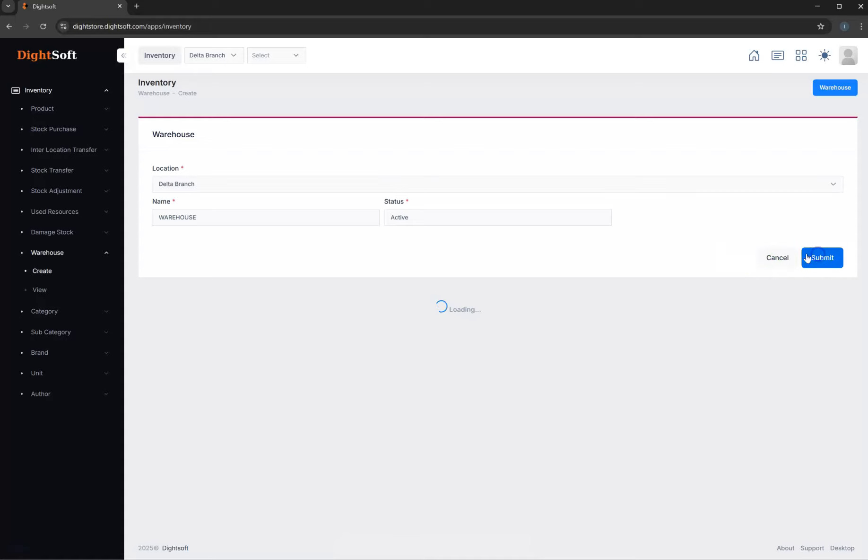
{"action": "left_click", "coordinate": [319, 297]}
{"action": "left_click", "coordinate": [55, 291]}
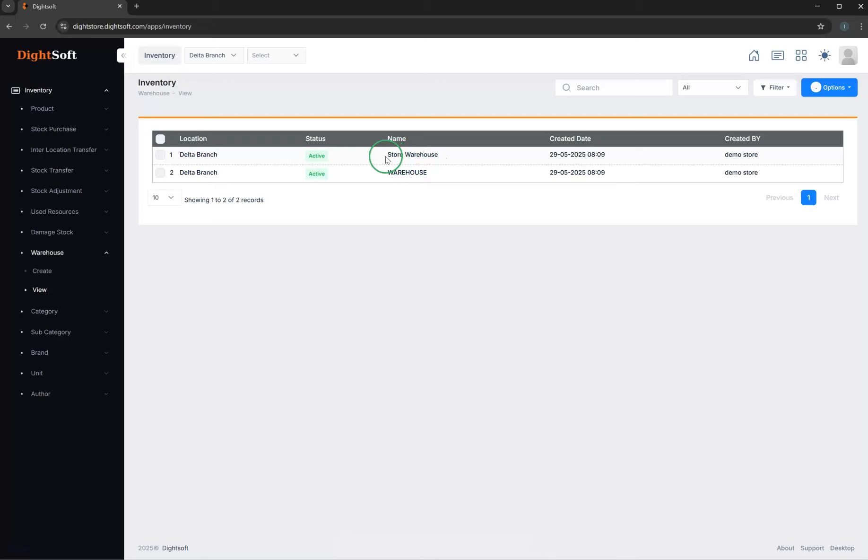
{"action": "left_click_drag", "start_coordinate": [396, 156], "coordinate": [449, 157]}
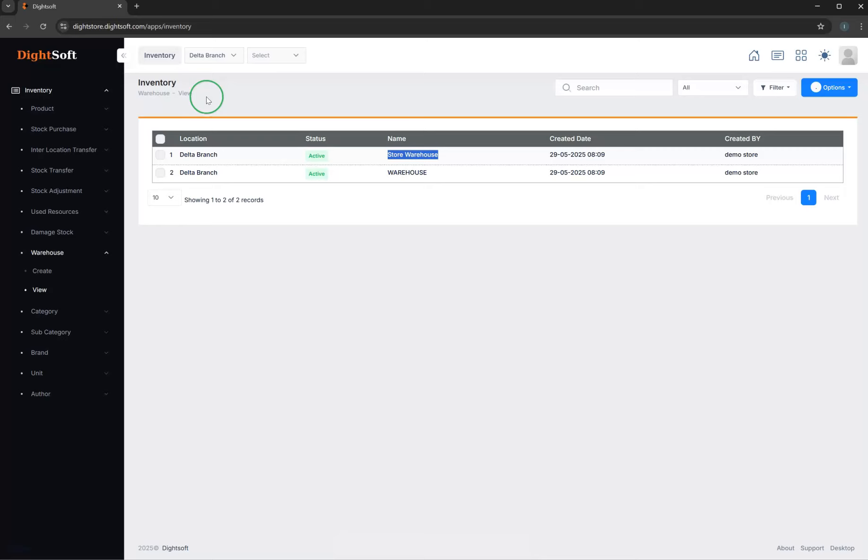
- Return to the Configuration module and start a new store with location Delta Branch and warehouse Store Warehouse
{"action": "left_click", "coordinate": [755, 56]}
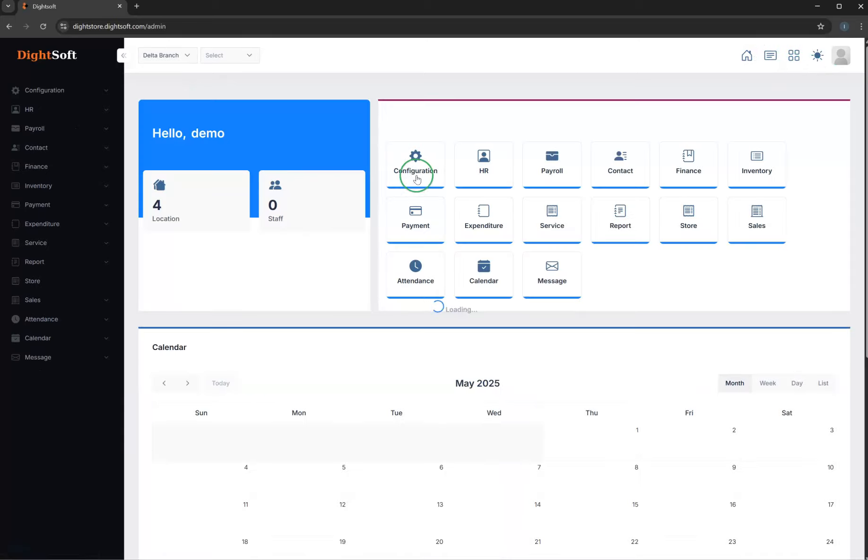
{"action": "left_click", "coordinate": [418, 171]}
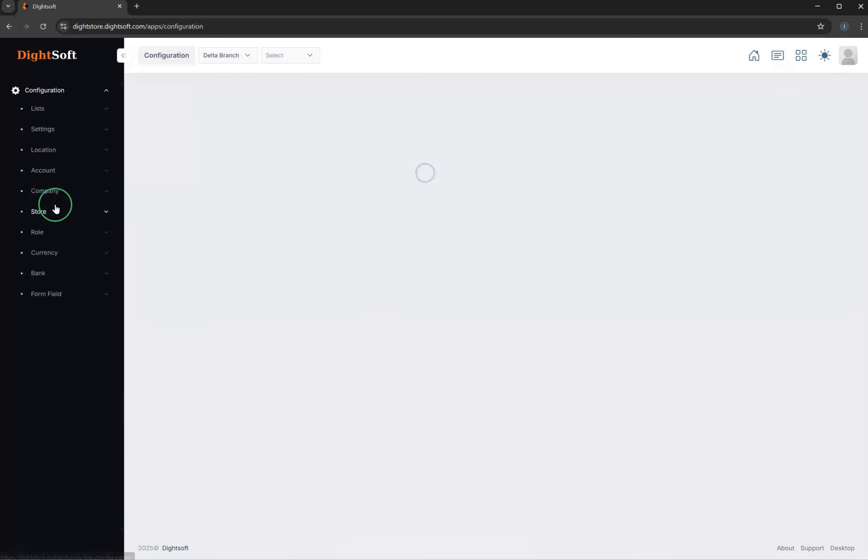
{"action": "left_click", "coordinate": [47, 214]}
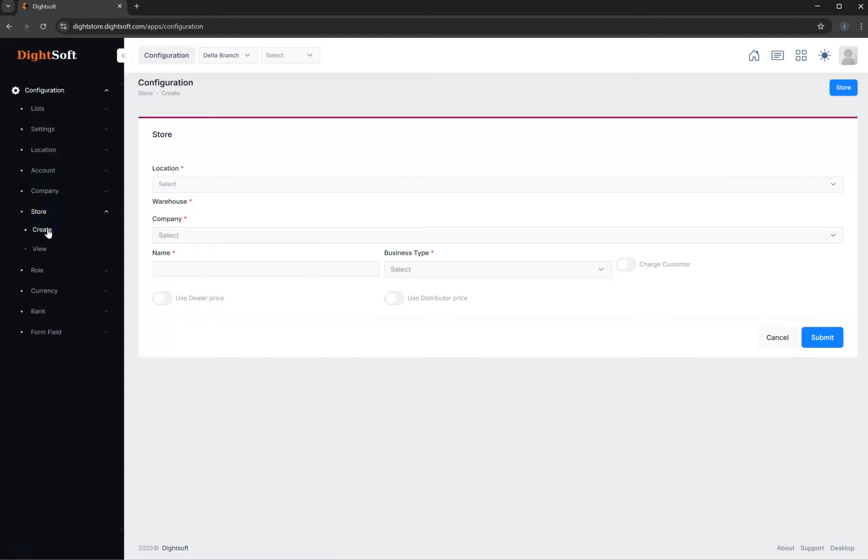
{"action": "left_click", "coordinate": [212, 184]}
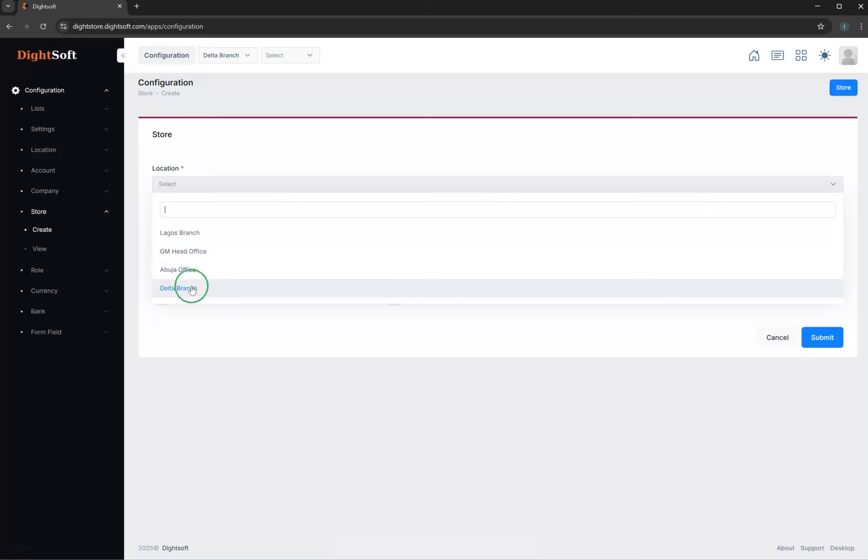
{"action": "left_click", "coordinate": [219, 291]}
{"action": "left_click", "coordinate": [193, 221]}
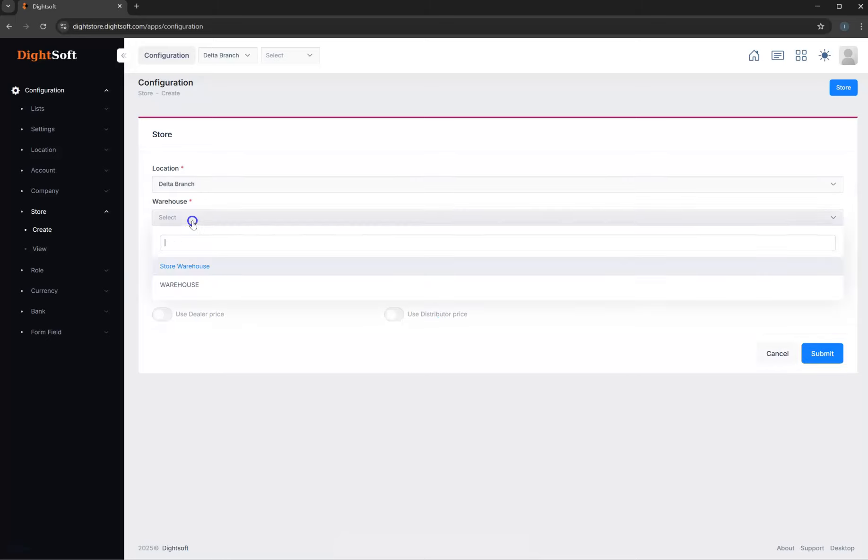
{"action": "left_click", "coordinate": [192, 267]}
- Assign the company DELTA NIG LTD to the new store
{"action": "left_click", "coordinate": [185, 256]}
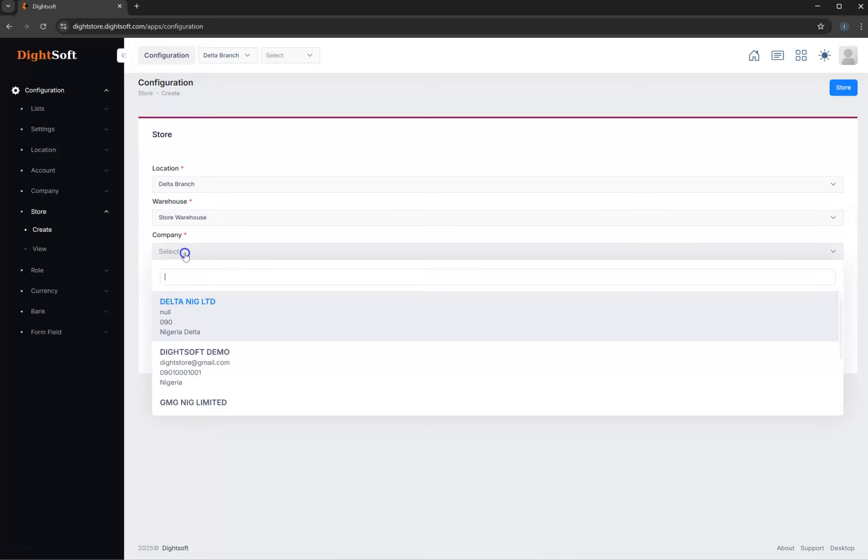
{"action": "scroll", "coordinate": [220, 365], "scroll_direction": "down", "scroll_amount": 2}
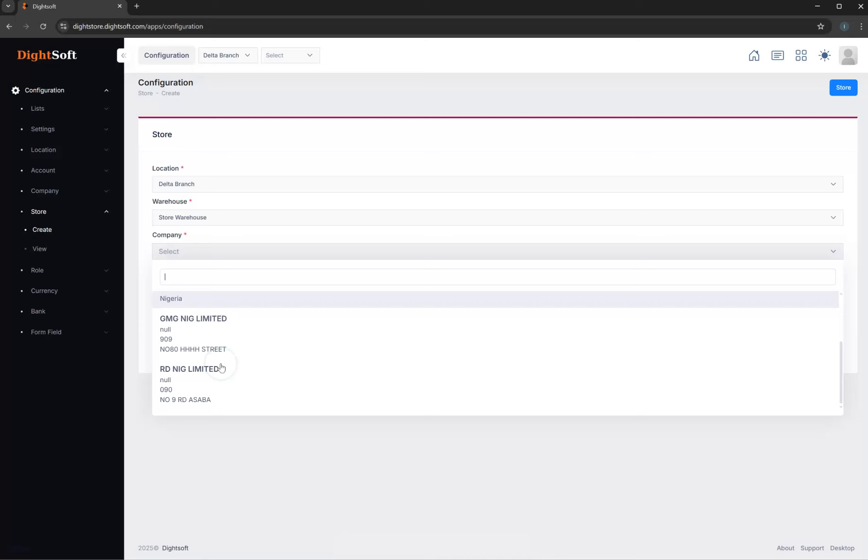
{"action": "scroll", "coordinate": [217, 383], "scroll_direction": "up", "scroll_amount": 1}
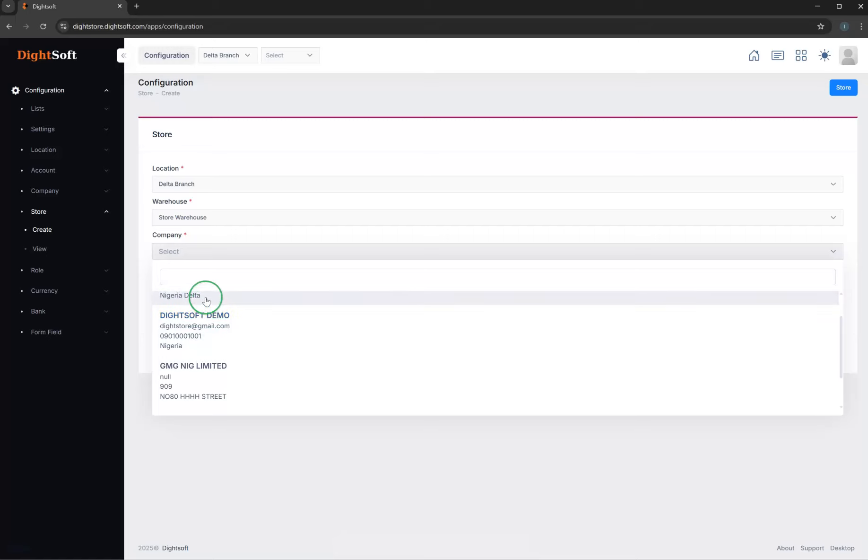
{"action": "scroll", "coordinate": [206, 301], "scroll_direction": "up", "scroll_amount": 1}
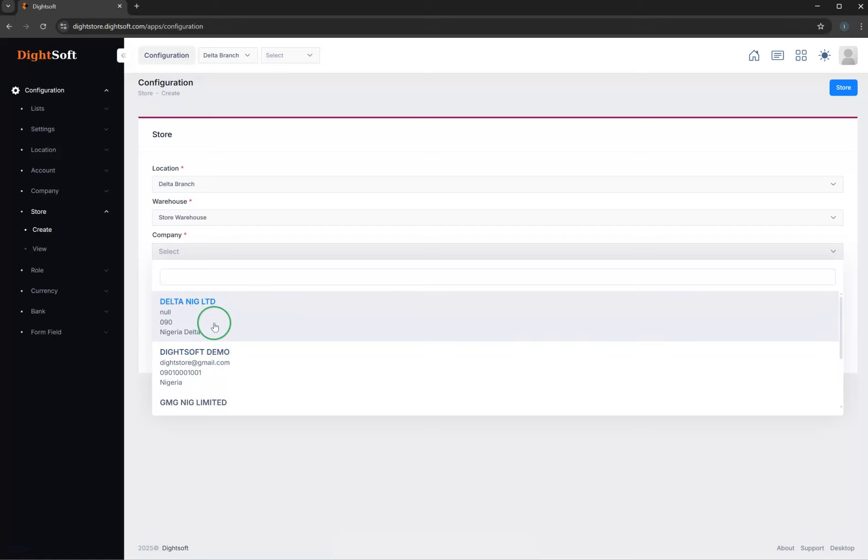
{"action": "left_click", "coordinate": [210, 320]}
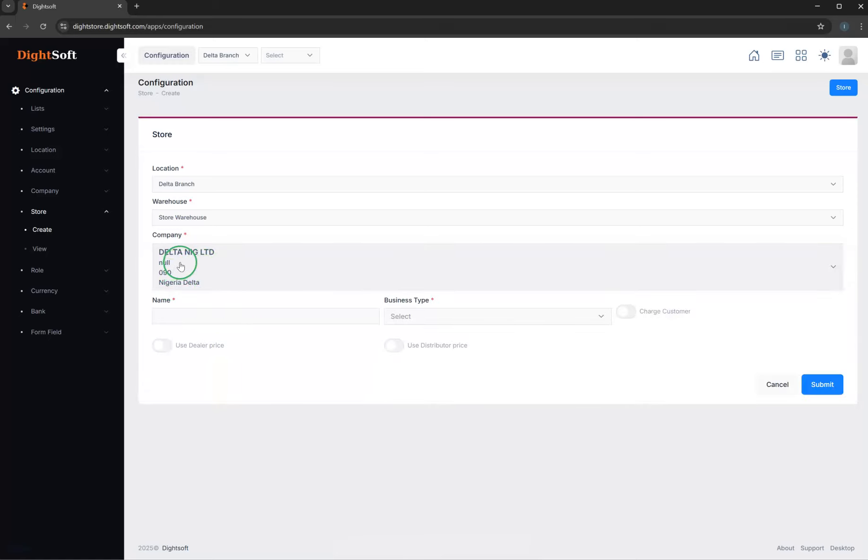
- Name the new store ENDUSER and set its business type to Supermarket
{"action": "left_click", "coordinate": [201, 315]}
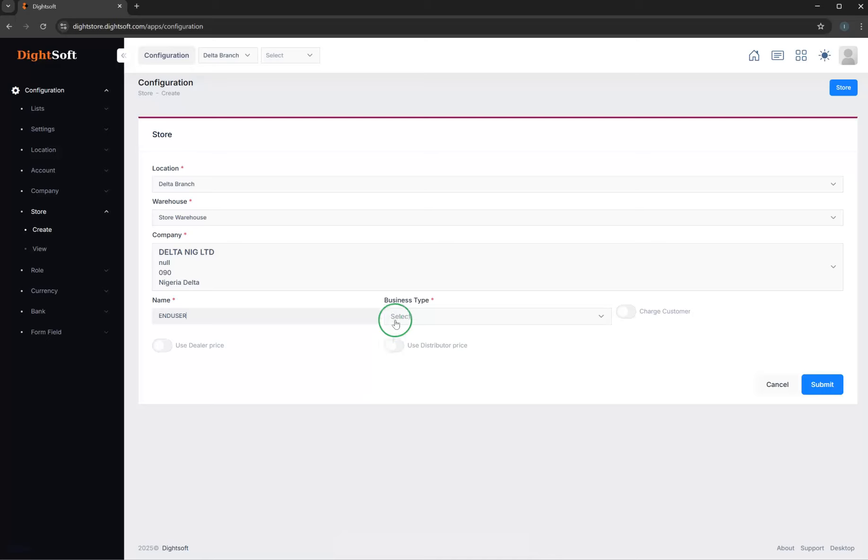
{"action": "left_click", "coordinate": [422, 319]}
{"action": "scroll", "coordinate": [434, 437], "scroll_direction": "down", "scroll_amount": 1}
{"action": "scroll", "coordinate": [436, 378], "scroll_direction": "up", "scroll_amount": 2}
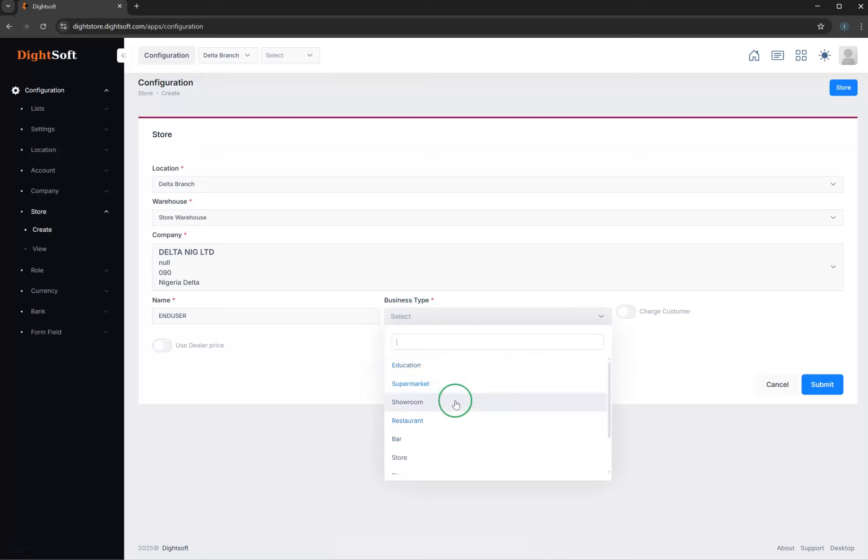
{"action": "left_click", "coordinate": [428, 384]}
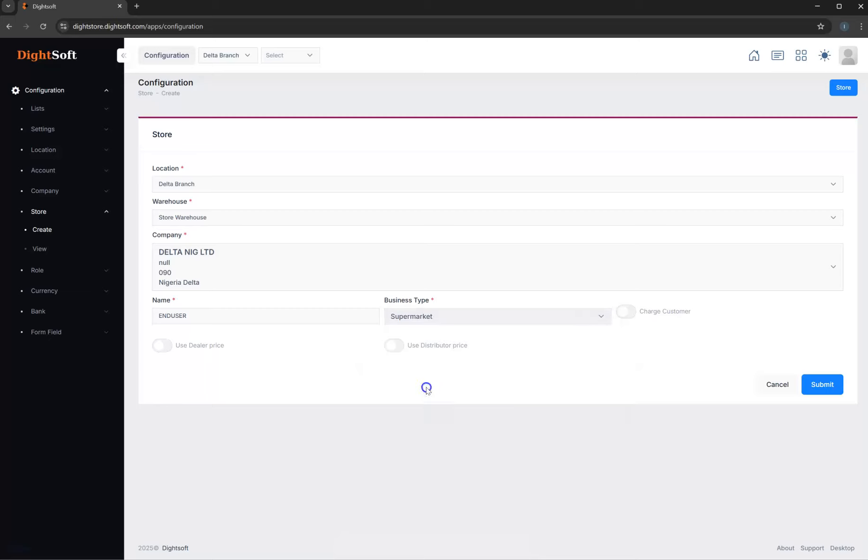
{"action": "left_click", "coordinate": [437, 320]}
{"action": "scroll", "coordinate": [436, 408], "scroll_direction": "down", "scroll_amount": 2}
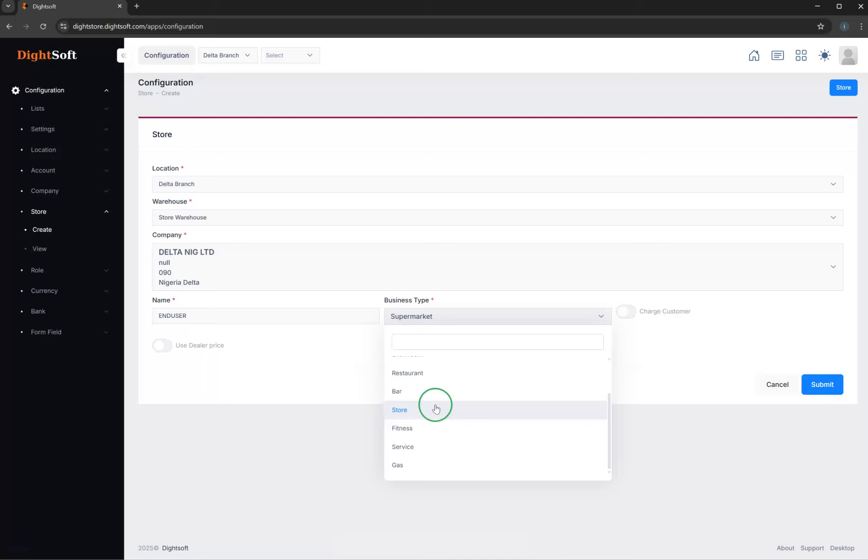
{"action": "left_click", "coordinate": [410, 447]}
{"action": "left_click", "coordinate": [430, 318]}
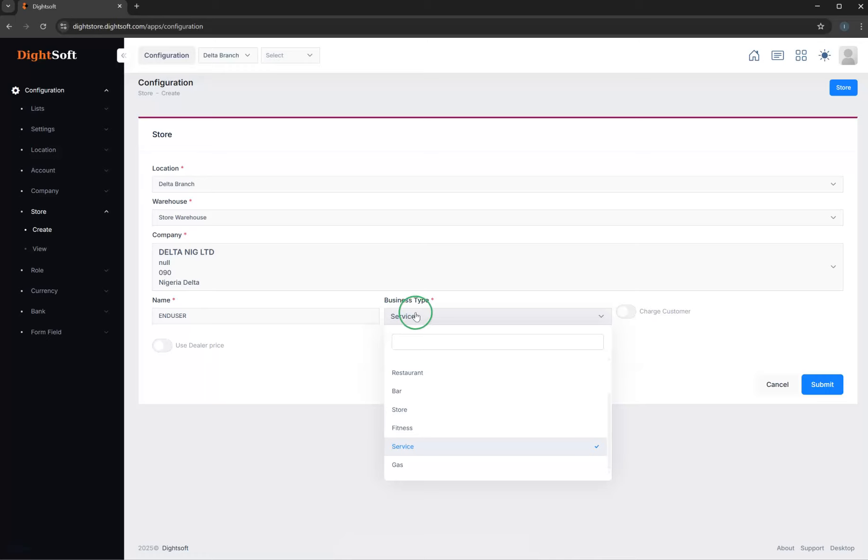
{"action": "scroll", "coordinate": [422, 388], "scroll_direction": "up", "scroll_amount": 2}
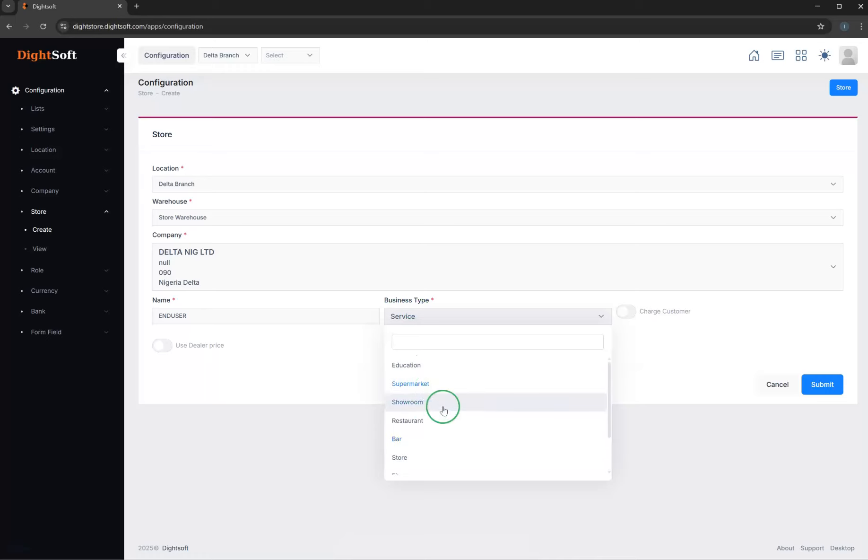
{"action": "left_click", "coordinate": [427, 383]}
{"action": "left_click", "coordinate": [422, 316]}
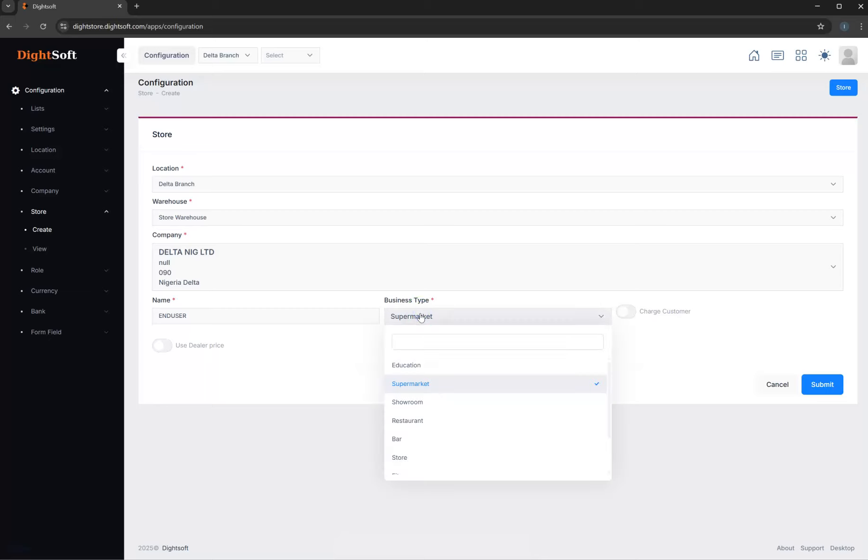
{"action": "scroll", "coordinate": [419, 444], "scroll_direction": "down", "scroll_amount": 2}
{"action": "scroll", "coordinate": [420, 445], "scroll_direction": "up", "scroll_amount": 2}
{"action": "scroll", "coordinate": [420, 445], "scroll_direction": "down", "scroll_amount": 2}
{"action": "scroll", "coordinate": [421, 446], "scroll_direction": "up", "scroll_amount": 2}
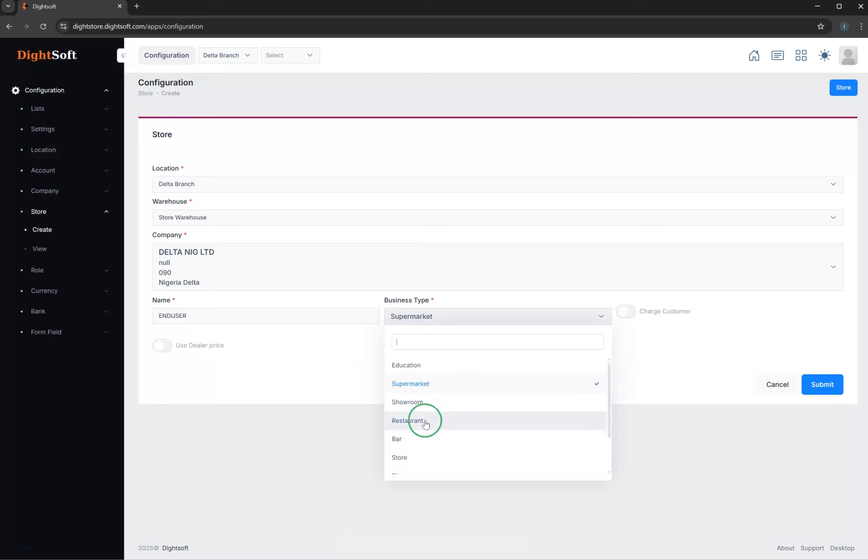
{"action": "left_click", "coordinate": [421, 384]}
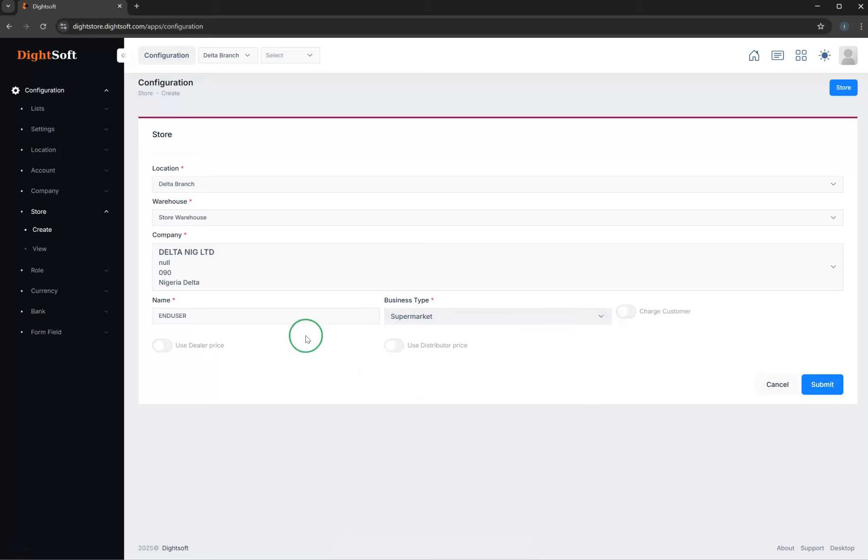
- Enable Charge Customer for the ENDUSER store, save it and review the store list
{"action": "double_click", "coordinate": [172, 316]}
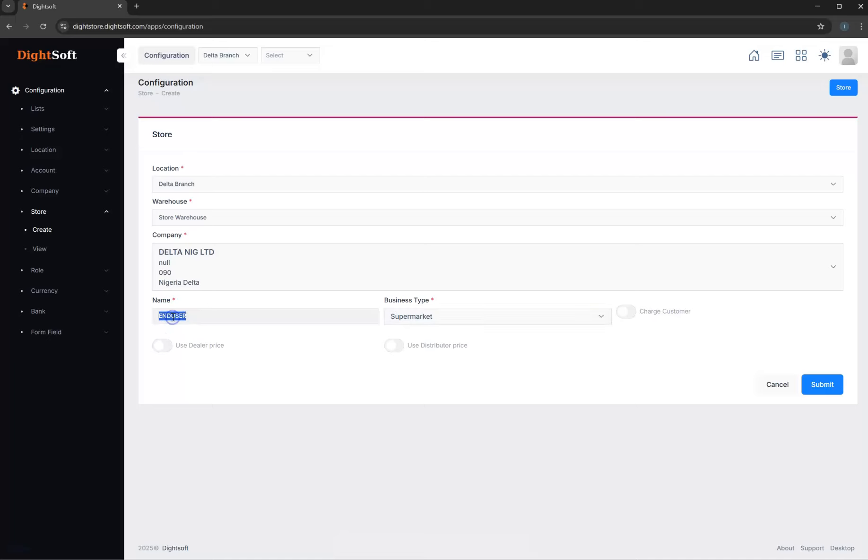
{"action": "left_click", "coordinate": [628, 314]}
{"action": "left_click", "coordinate": [667, 315]}
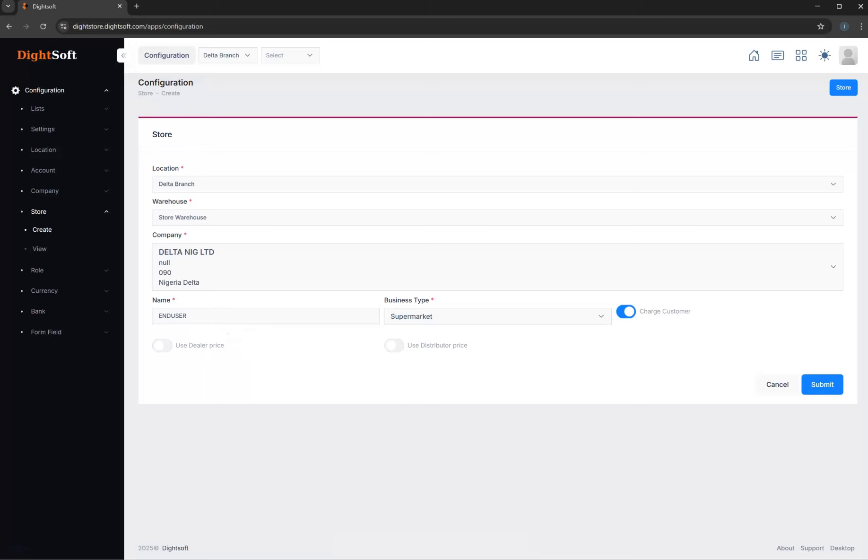
{"action": "left_click", "coordinate": [819, 393]}
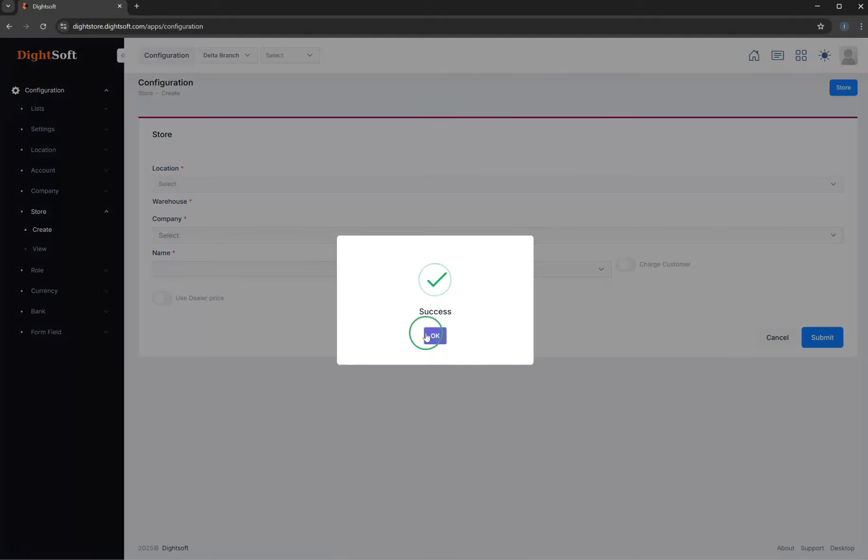
{"action": "left_click", "coordinate": [434, 332]}
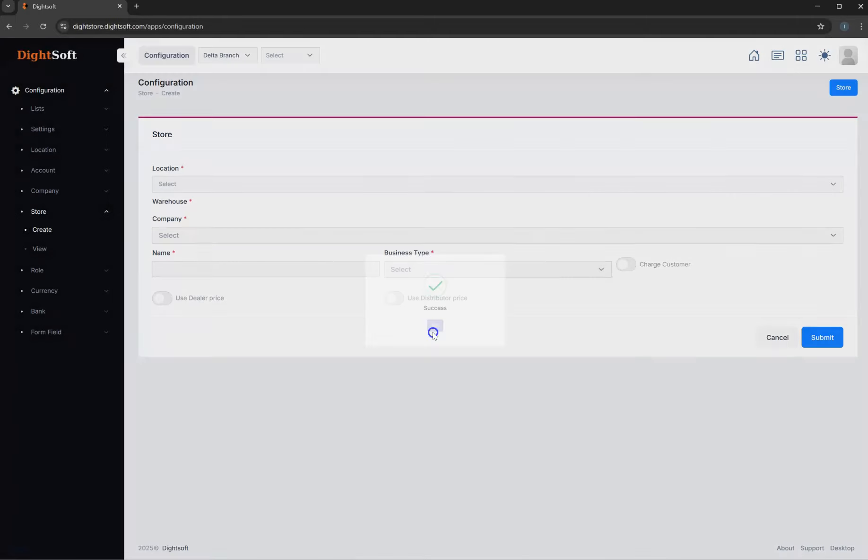
{"action": "left_click", "coordinate": [51, 246]}
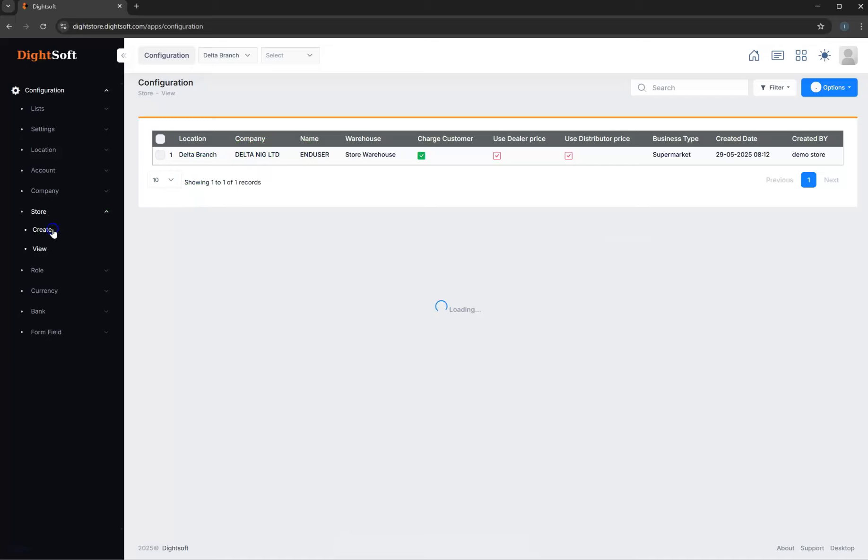
- Start another store with location Delta Branch, warehouse Store Warehouse and company DIGHTSOFT DEMO
{"action": "left_click", "coordinate": [53, 232]}
{"action": "left_click", "coordinate": [221, 182]}
{"action": "left_click", "coordinate": [201, 285]}
{"action": "left_click", "coordinate": [190, 217]}
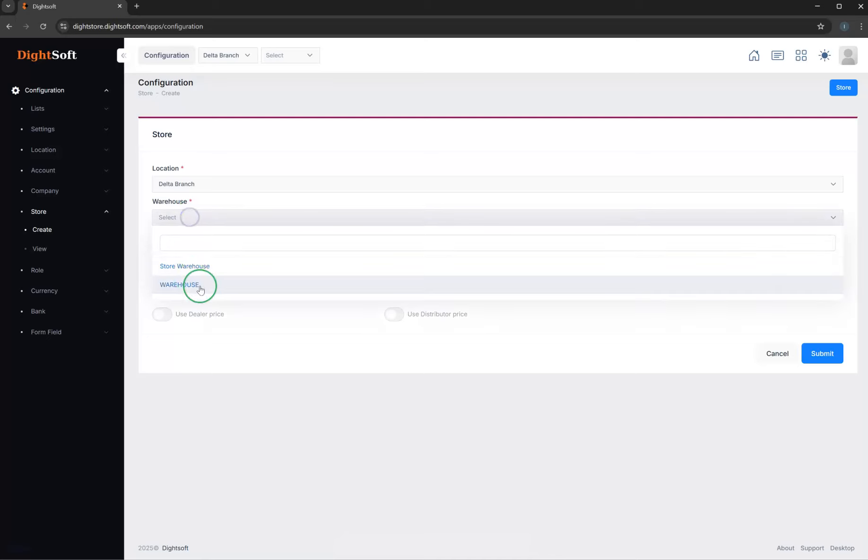
{"action": "left_click", "coordinate": [190, 272]}
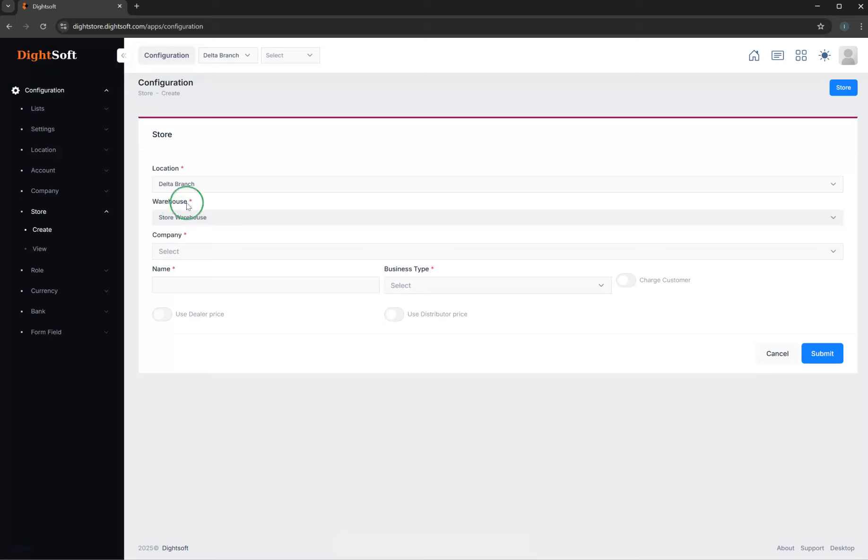
{"action": "left_click", "coordinate": [208, 251]}
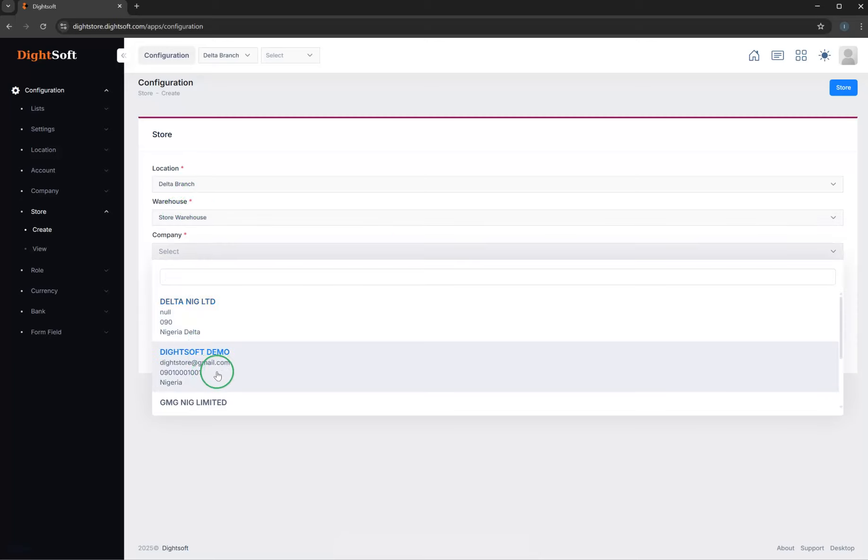
{"action": "left_click", "coordinate": [210, 374]}
- Name the store DEALER STORE, set its business type to Supermarket with Use Dealer price enabled, and save it
{"action": "left_click", "coordinate": [197, 319]}
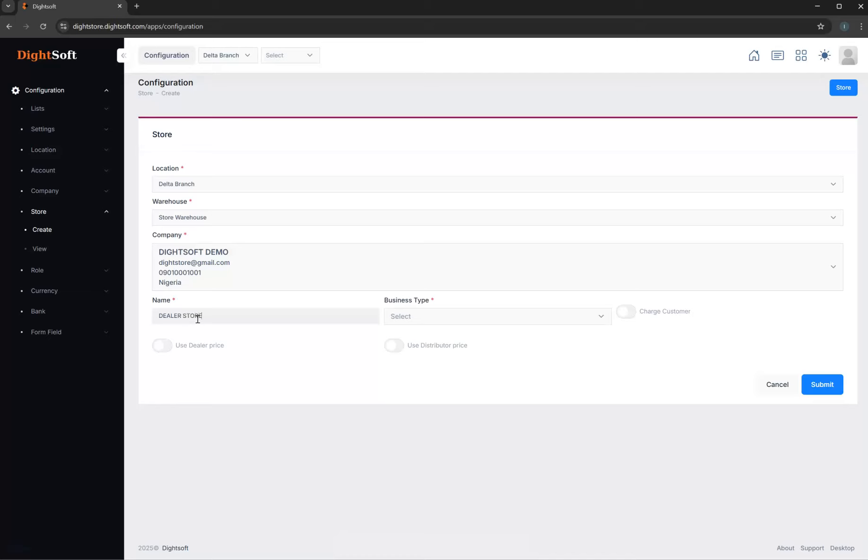
{"action": "left_click", "coordinate": [410, 316]}
{"action": "left_click", "coordinate": [424, 382]}
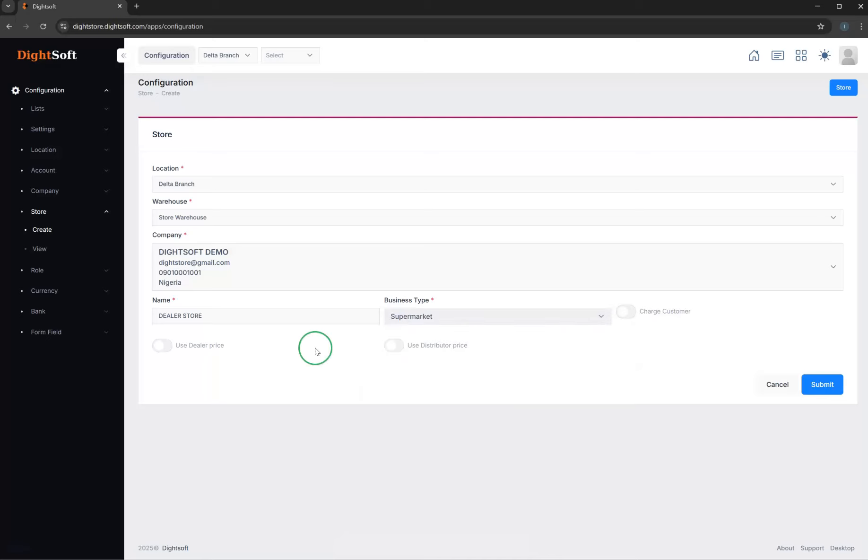
{"action": "left_click", "coordinate": [170, 350]}
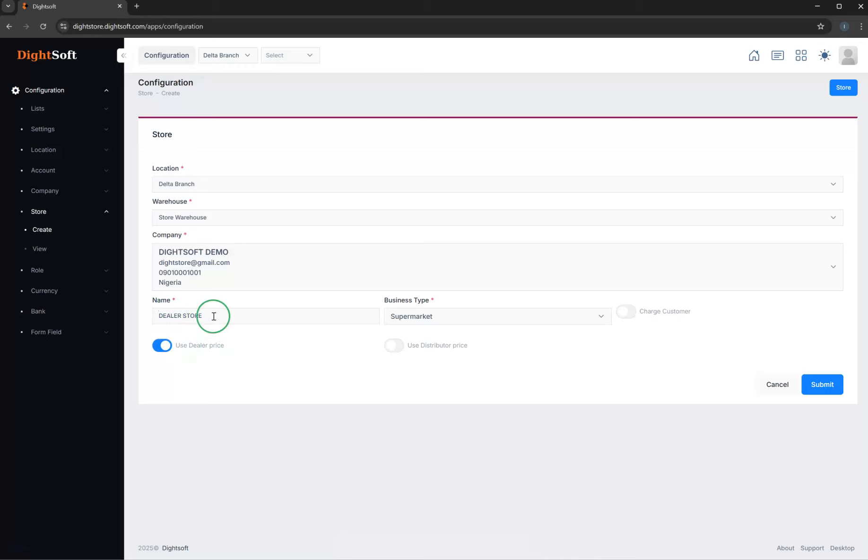
{"action": "left_click_drag", "start_coordinate": [214, 316], "coordinate": [165, 315]}
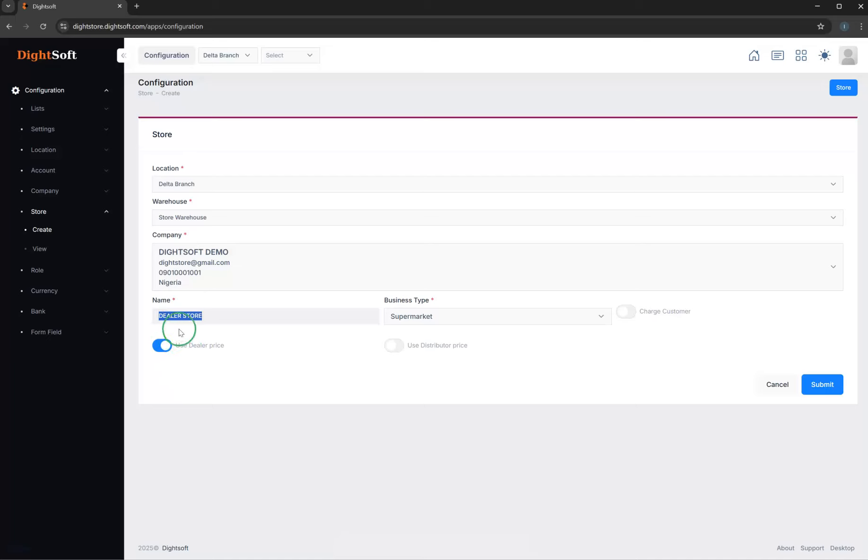
{"action": "left_click_drag", "start_coordinate": [204, 316], "coordinate": [156, 317]}
{"action": "left_click", "coordinate": [817, 385]}
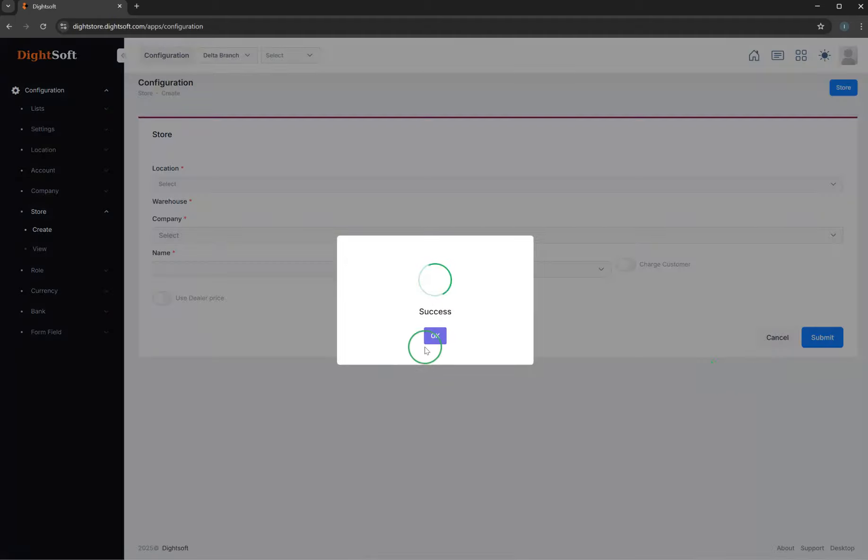
{"action": "left_click", "coordinate": [310, 339]}
- Start a new store with location Delta Branch, warehouse WAREHOUSE and company GMG NIG LIMITED
{"action": "left_click", "coordinate": [189, 184]}
{"action": "left_click", "coordinate": [194, 284]}
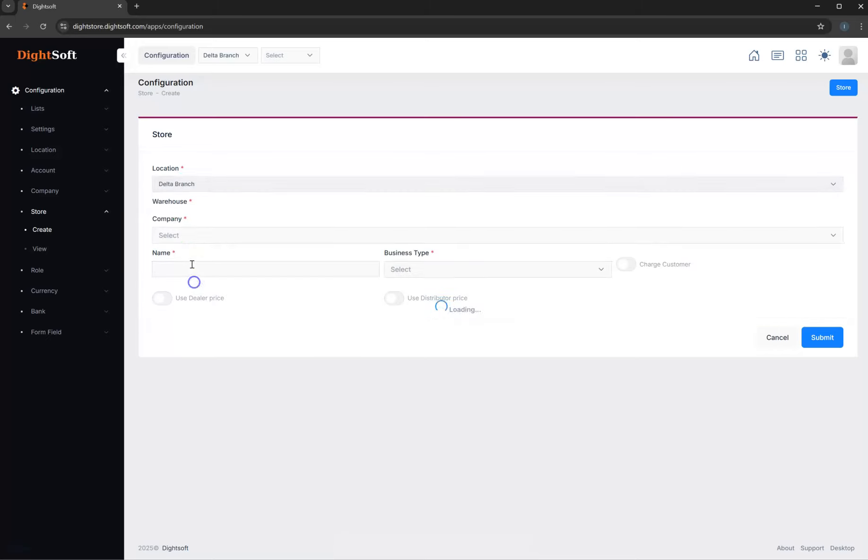
{"action": "left_click", "coordinate": [189, 218]}
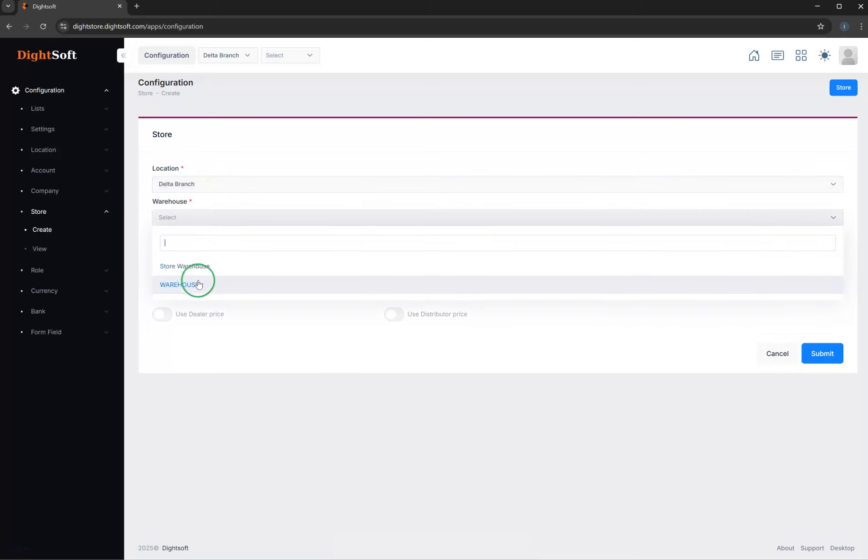
{"action": "left_click", "coordinate": [198, 283]}
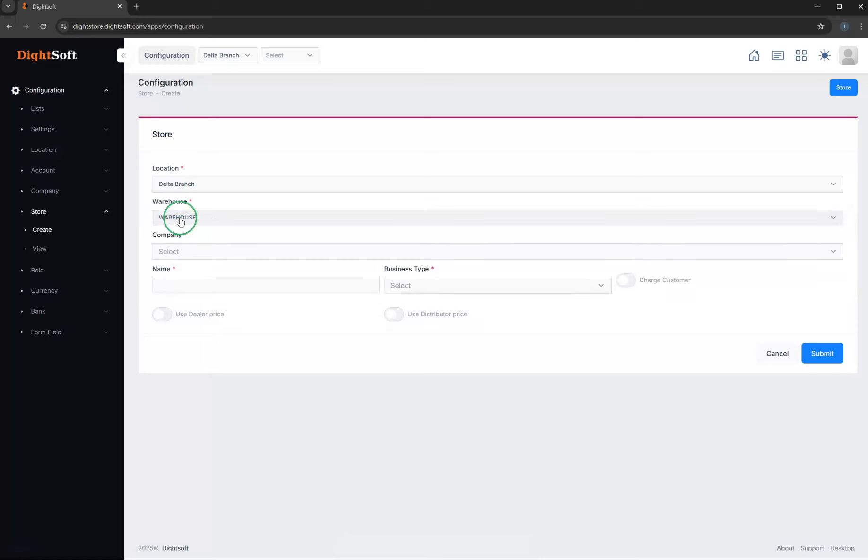
{"action": "left_click", "coordinate": [190, 251]}
{"action": "scroll", "coordinate": [213, 379], "scroll_direction": "down", "scroll_amount": 2}
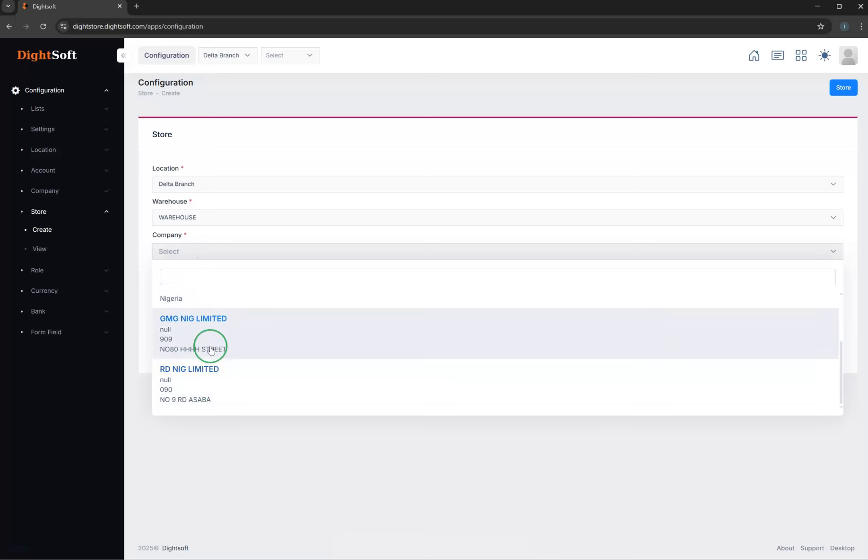
{"action": "left_click", "coordinate": [209, 331]}
- Name the store DISTRIBUTORS STORE, enable Use Distributor price with business type Supermarket, and save it
{"action": "left_click", "coordinate": [212, 315]}
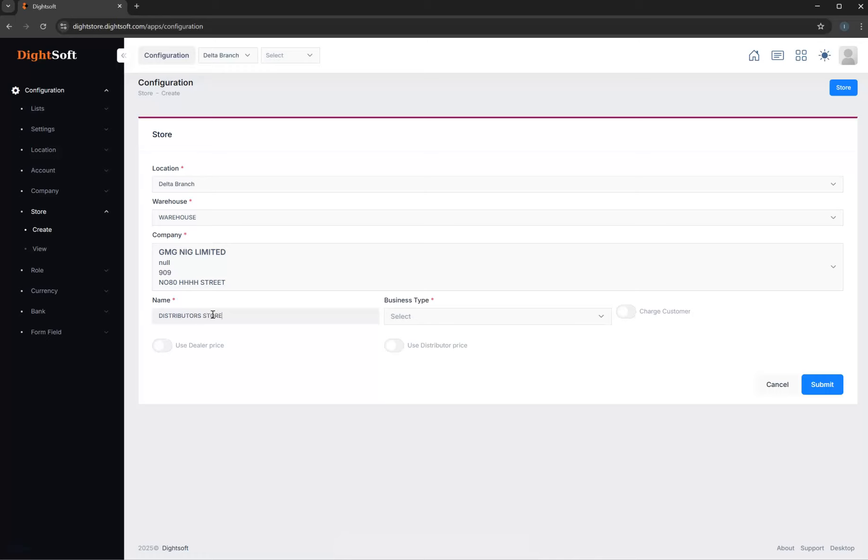
{"action": "left_click", "coordinate": [397, 350]}
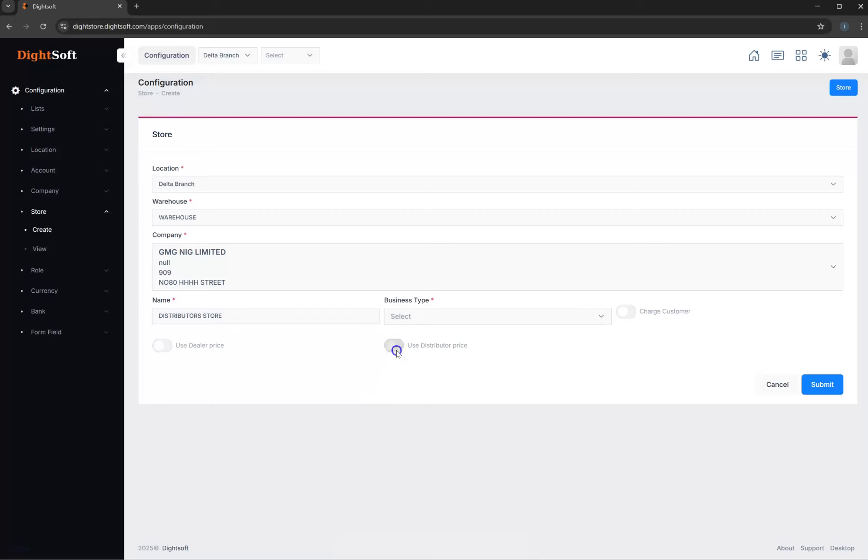
{"action": "left_click", "coordinate": [425, 313]}
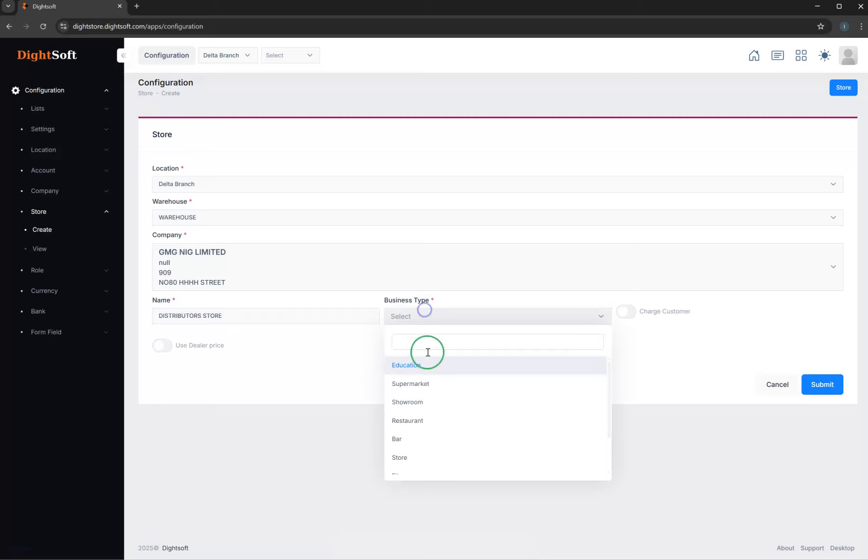
{"action": "left_click", "coordinate": [428, 384]}
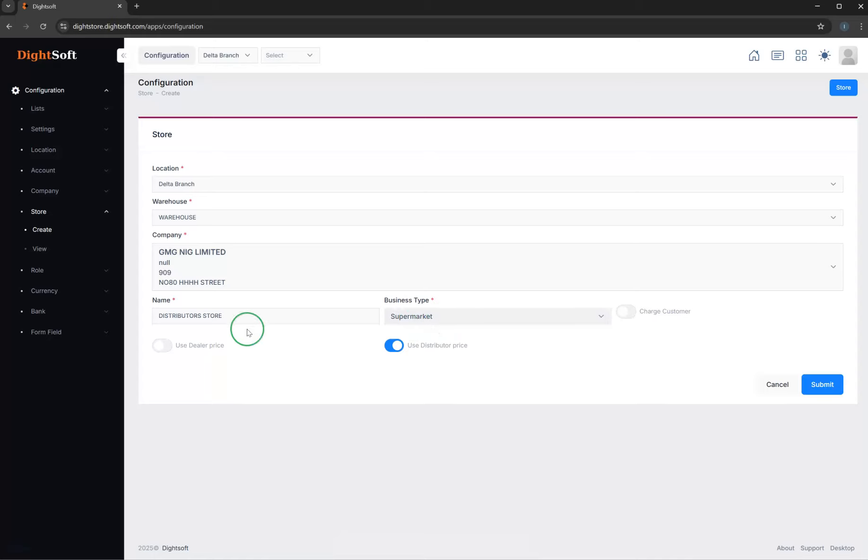
{"action": "left_click", "coordinate": [823, 388]}
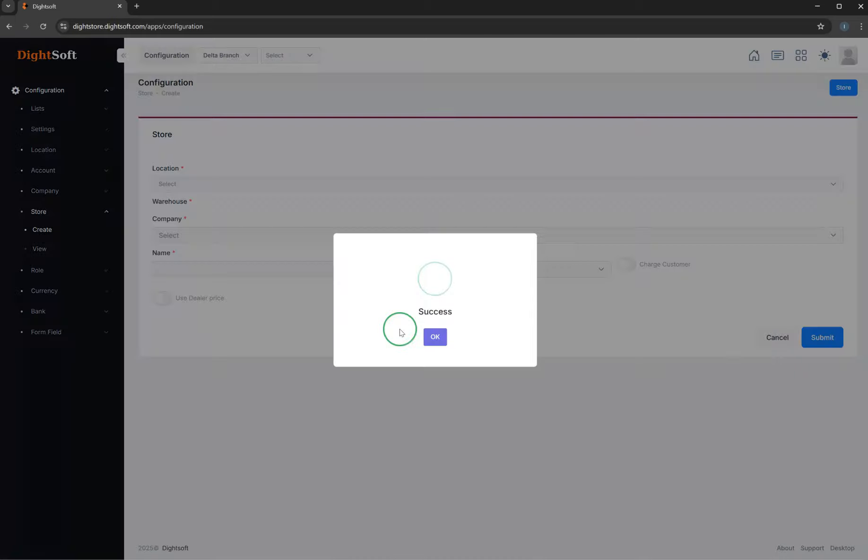
{"action": "left_click", "coordinate": [289, 341]}
- Start a further Delta Branch store using Store Warehouse and the company DIGHTSOFT DEMO
{"action": "left_click", "coordinate": [202, 184]}
{"action": "left_click", "coordinate": [204, 288]}
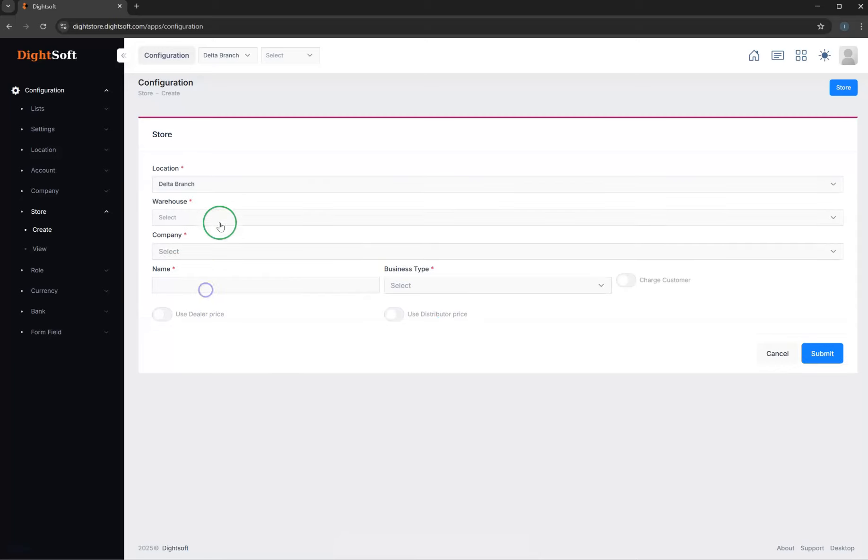
{"action": "left_click", "coordinate": [216, 216]}
{"action": "left_click", "coordinate": [209, 267]}
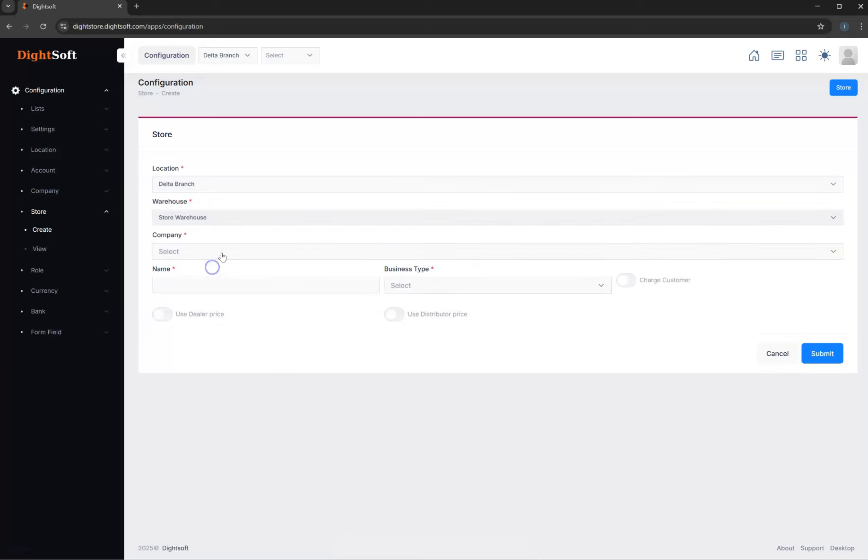
{"action": "left_click", "coordinate": [222, 252]}
{"action": "left_click", "coordinate": [225, 368]}
- Name the store SERVICE, set its business type to Service and submit it
{"action": "left_click", "coordinate": [233, 318]}
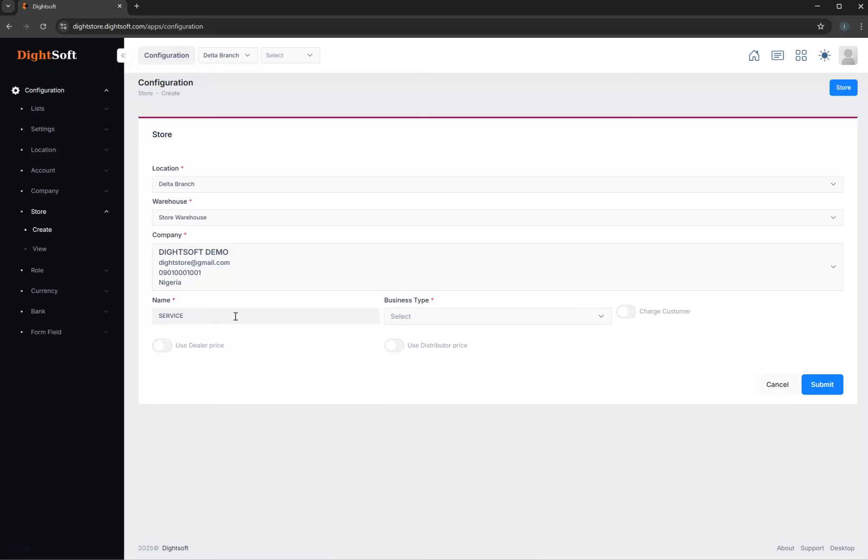
{"action": "left_click", "coordinate": [507, 312]}
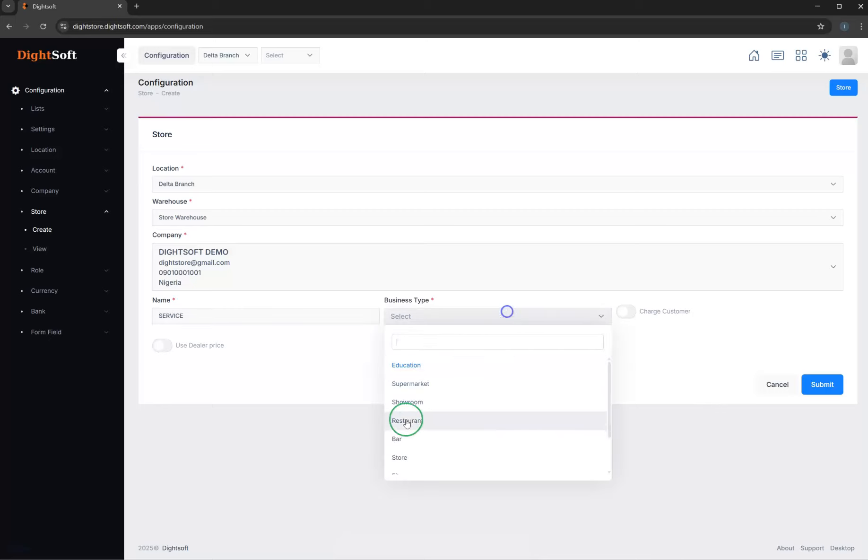
{"action": "scroll", "coordinate": [406, 423], "scroll_direction": "down", "scroll_amount": 2}
{"action": "left_click", "coordinate": [411, 446]}
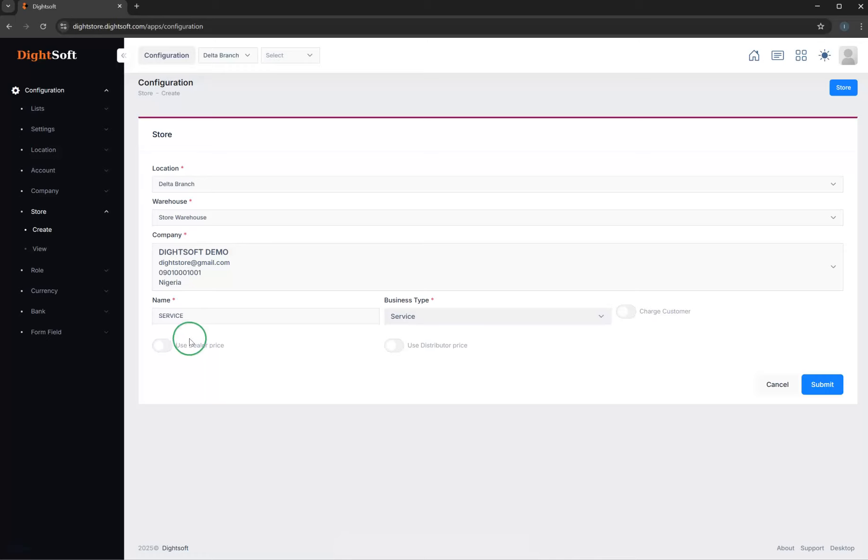
{"action": "double_click", "coordinate": [178, 315]}
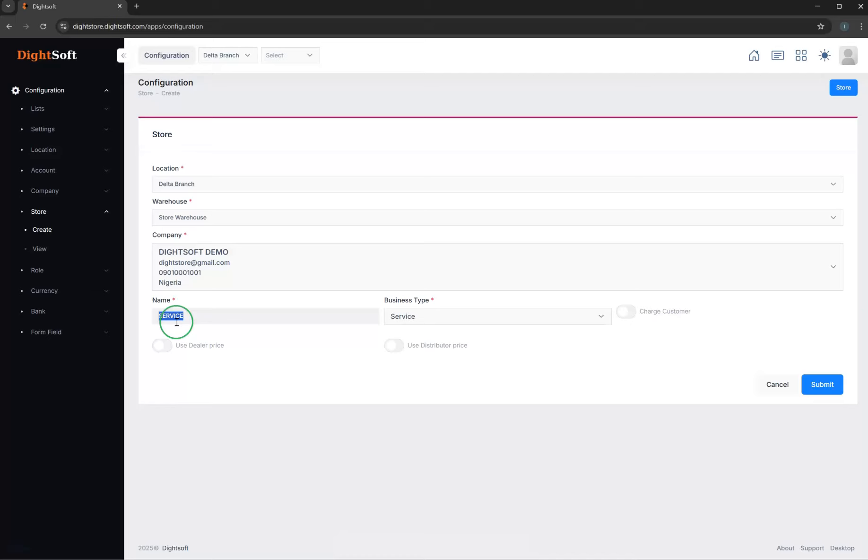
{"action": "left_click", "coordinate": [823, 384]}
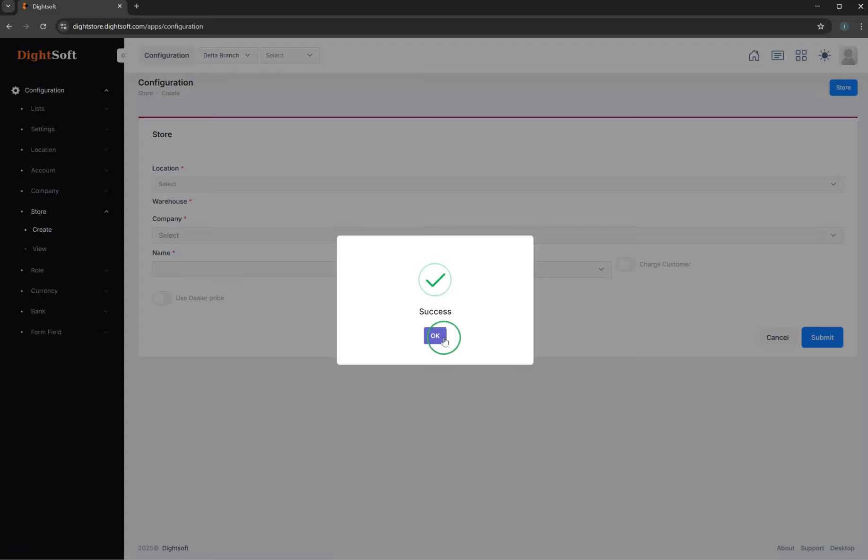
- View the store list for Delta Branch, switch the active location to Lagos Branch, and return to Delta Branch
{"action": "left_click", "coordinate": [443, 338]}
{"action": "left_click", "coordinate": [44, 255]}
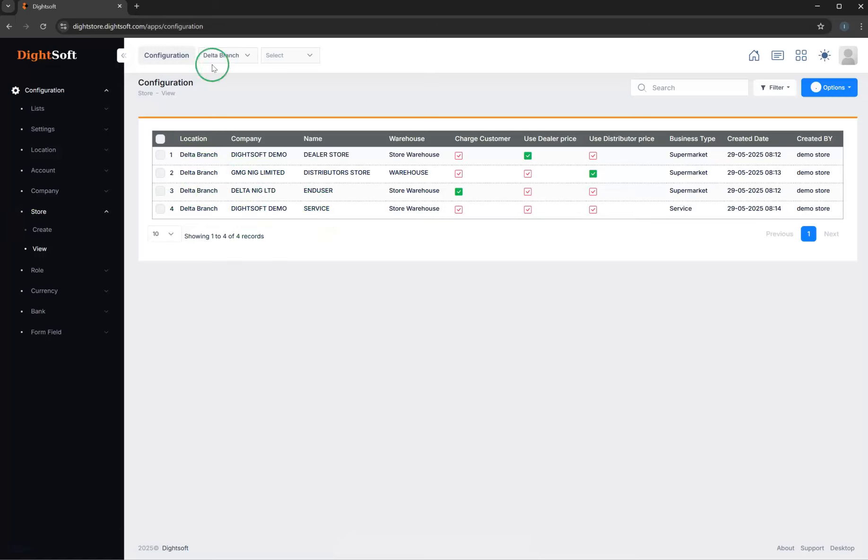
{"action": "left_click", "coordinate": [228, 55]}
{"action": "left_click", "coordinate": [228, 106]}
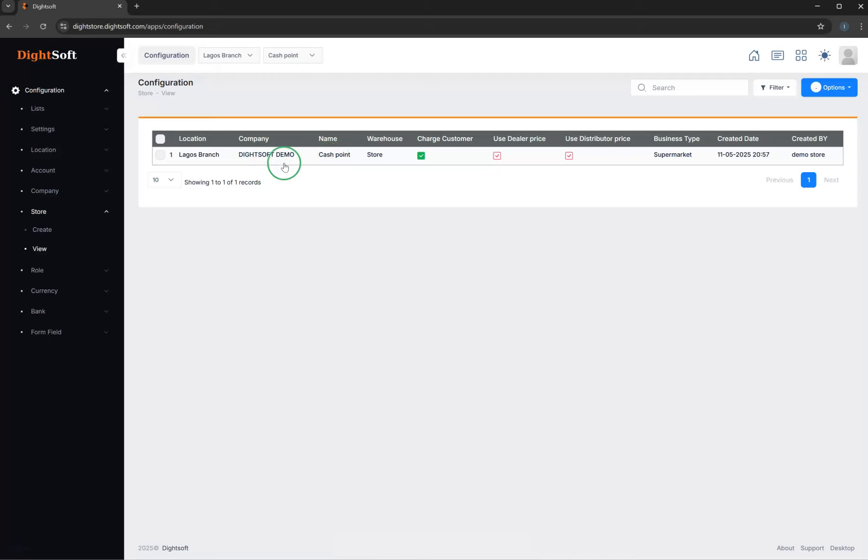
{"action": "left_click", "coordinate": [220, 55]}
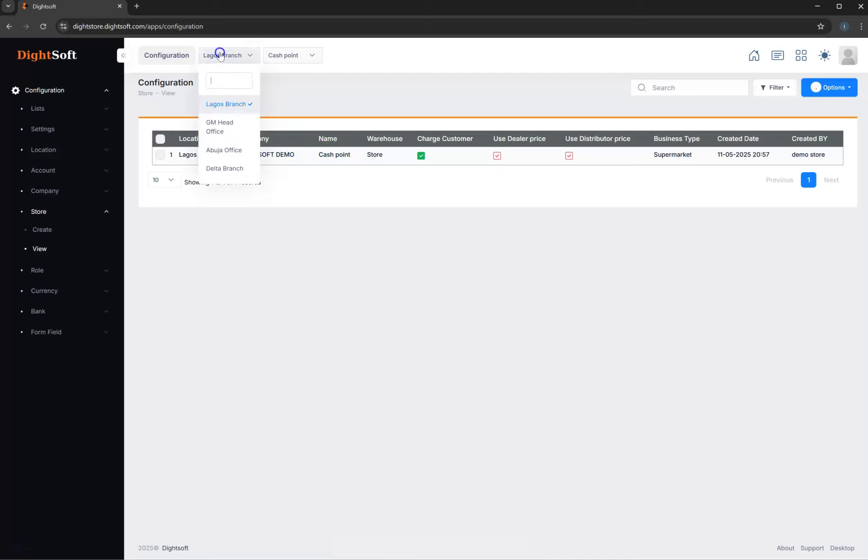
{"action": "left_click", "coordinate": [228, 167]}
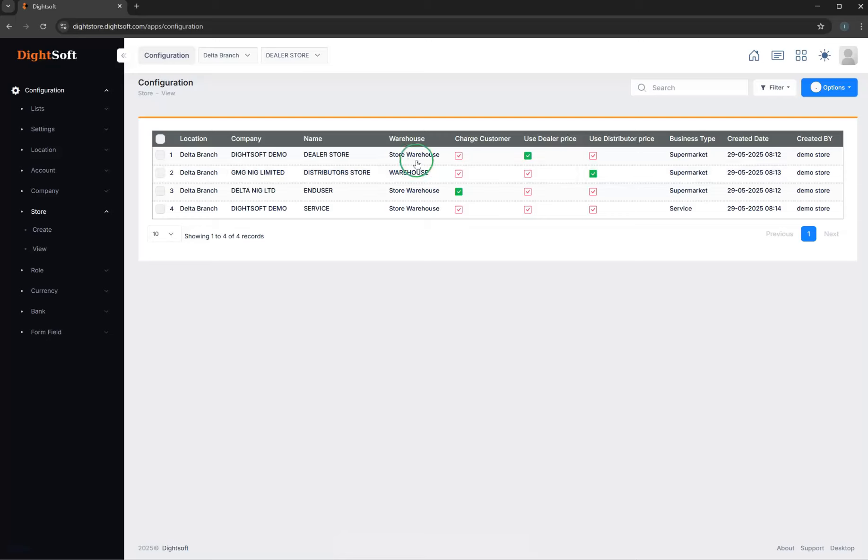
- Open the DEALER STORE sales screen from the store overview and look at its product entry area
{"action": "left_click", "coordinate": [753, 57]}
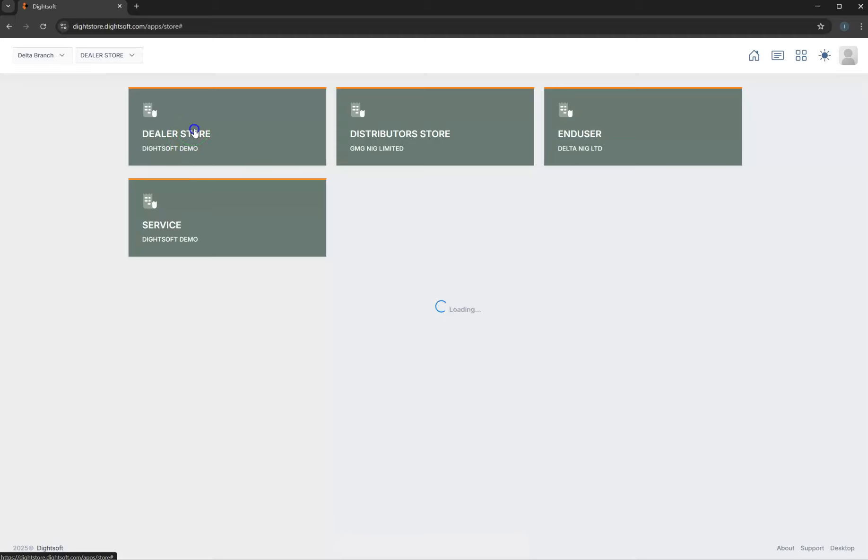
{"action": "left_click", "coordinate": [194, 131]}
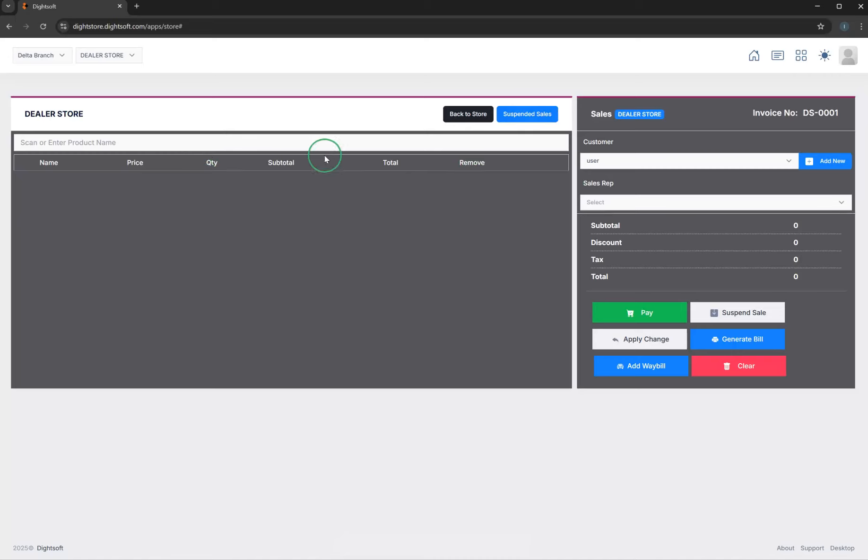
{"action": "left_click", "coordinate": [273, 141]}
{"action": "left_click", "coordinate": [388, 311]}
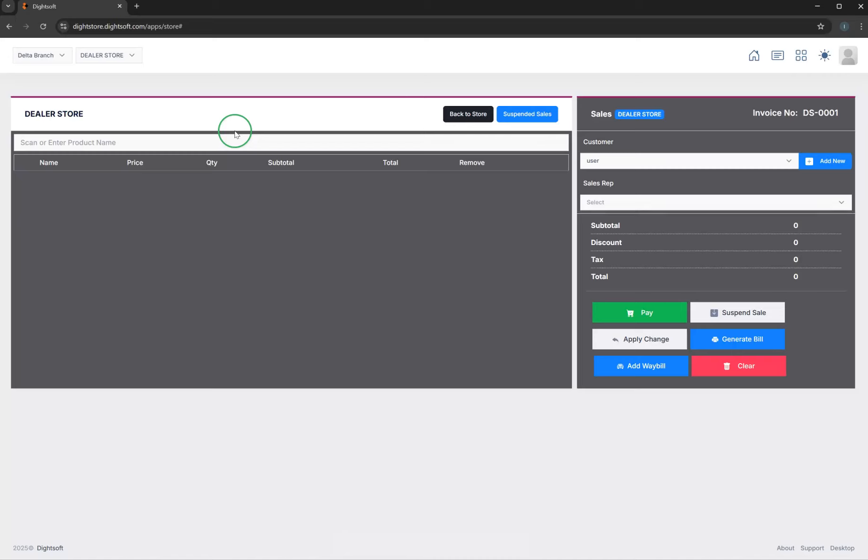
- Return to Configuration, open the form for creating a role and review its permission sections
{"action": "left_click", "coordinate": [754, 57]}
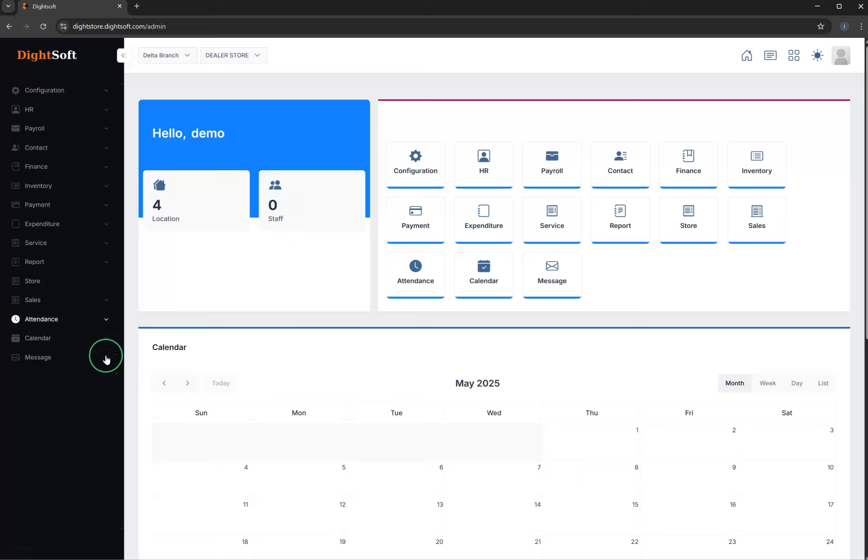
{"action": "left_click", "coordinate": [416, 178]}
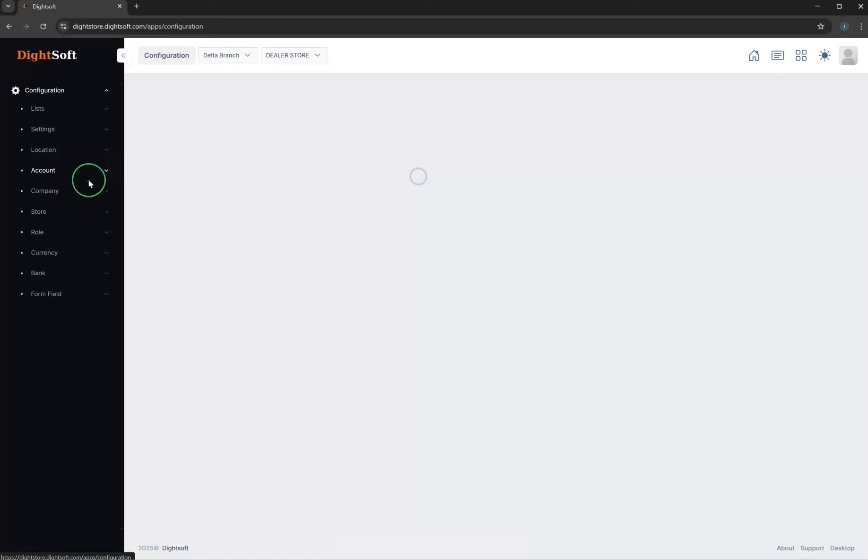
{"action": "left_click", "coordinate": [56, 216]}
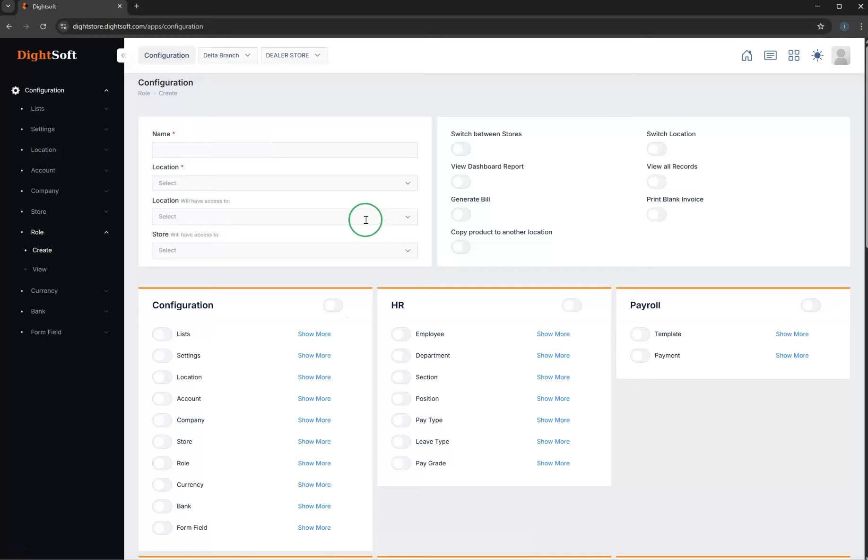
{"action": "scroll", "coordinate": [364, 219], "scroll_direction": "down", "scroll_amount": 10}
{"action": "scroll", "coordinate": [366, 221], "scroll_direction": "up", "scroll_amount": 7}
{"action": "scroll", "coordinate": [366, 221], "scroll_direction": "up", "scroll_amount": 3}
{"action": "scroll", "coordinate": [366, 221], "scroll_direction": "down", "scroll_amount": 5}
{"action": "scroll", "coordinate": [366, 223], "scroll_direction": "up", "scroll_amount": 5}
- Name the role SALES, assign it to Delta Branch and give it access to the Delta Branch location only
{"action": "left_click", "coordinate": [188, 156]}
{"action": "left_click", "coordinate": [219, 184]}
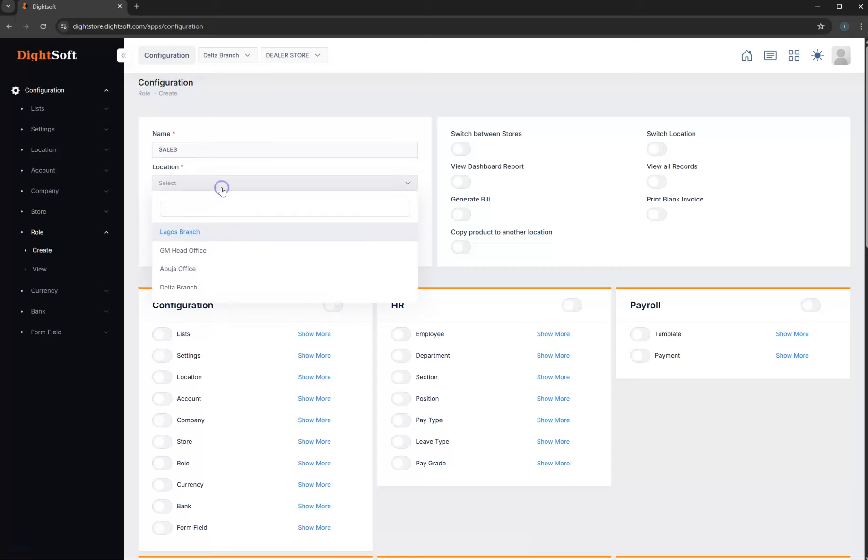
{"action": "left_click", "coordinate": [207, 289]}
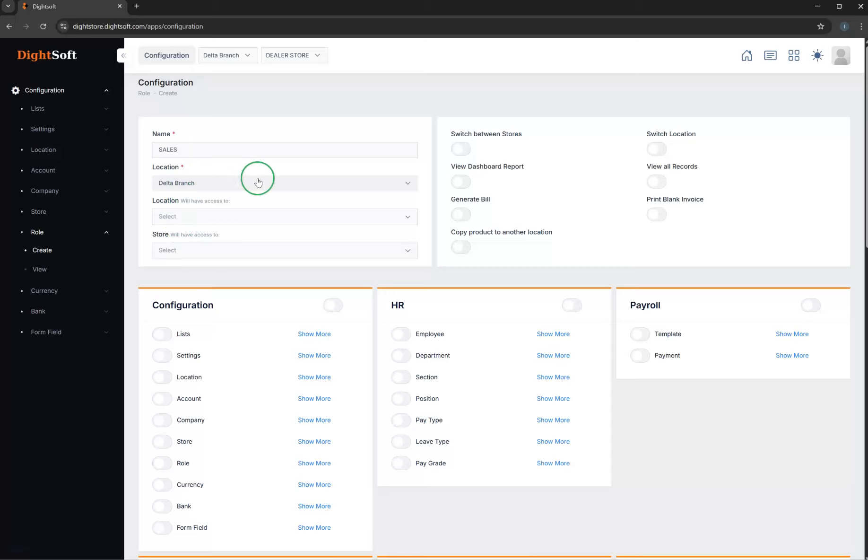
{"action": "left_click", "coordinate": [204, 218]}
{"action": "left_click", "coordinate": [198, 294]}
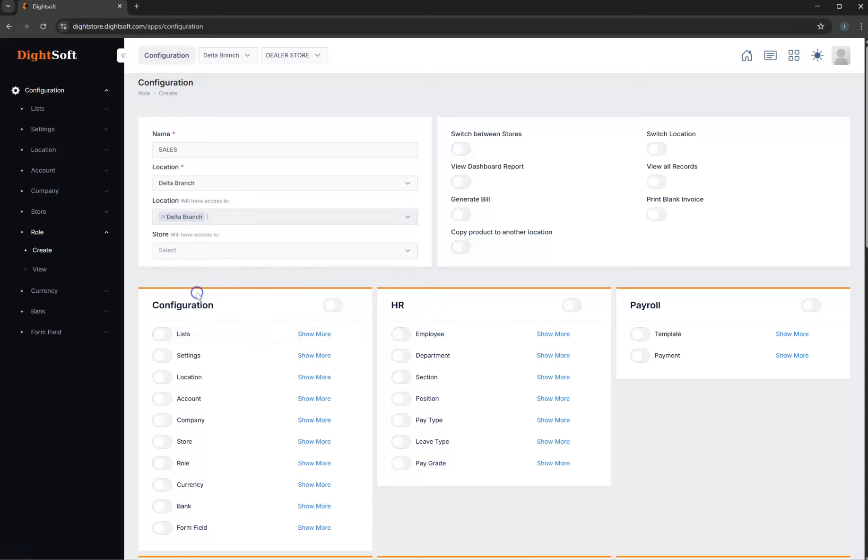
{"action": "left_click", "coordinate": [235, 220]}
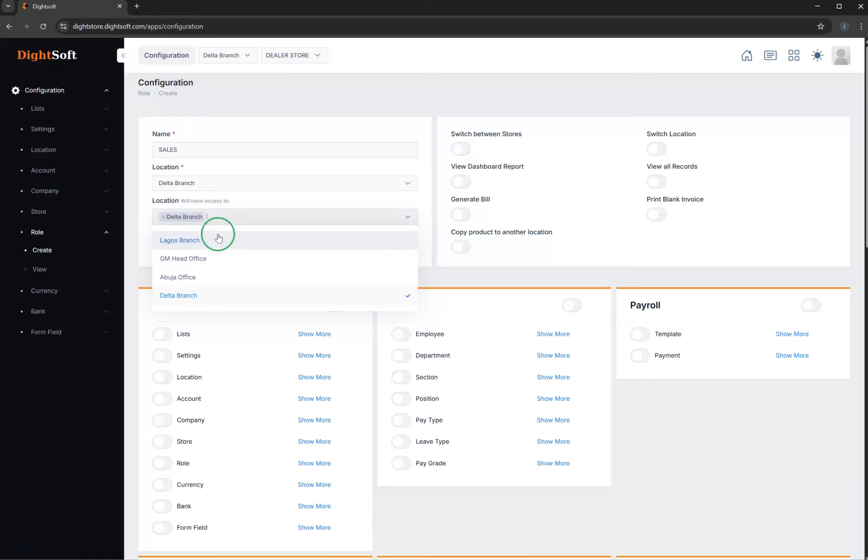
{"action": "left_click", "coordinate": [258, 199]}
{"action": "left_click", "coordinate": [173, 149]}
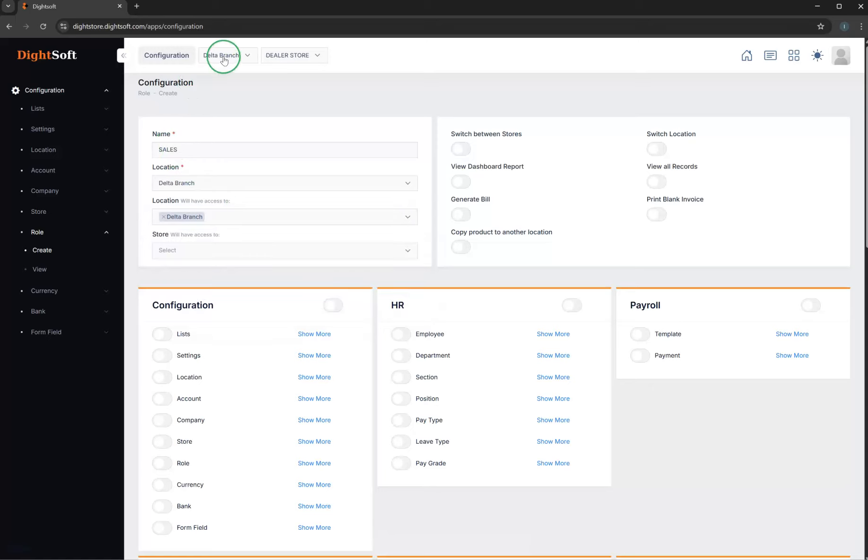
- Give the SALES role access to the Delta Branch DEALER STORE and the Delta Branch DISTRIBUTORS STORE
{"action": "left_click", "coordinate": [202, 249]}
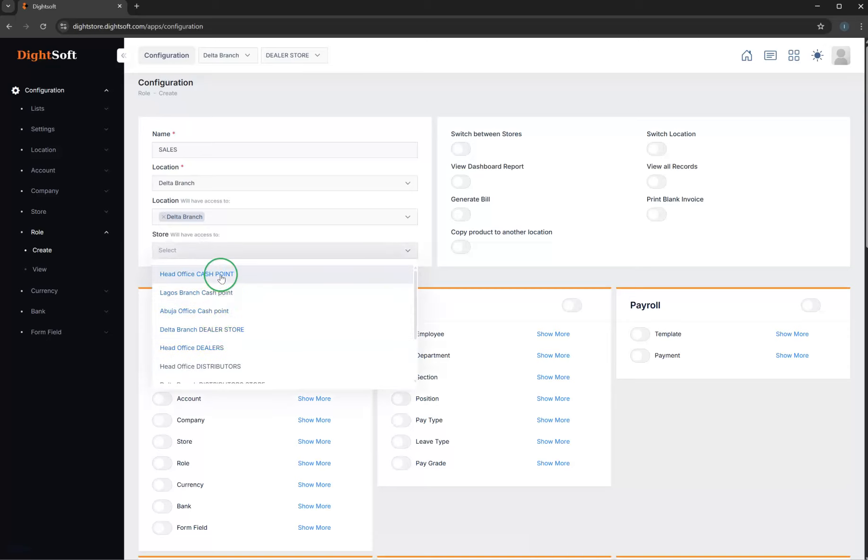
{"action": "scroll", "coordinate": [226, 344], "scroll_direction": "down", "scroll_amount": 1}
{"action": "scroll", "coordinate": [226, 344], "scroll_direction": "down", "scroll_amount": 1}
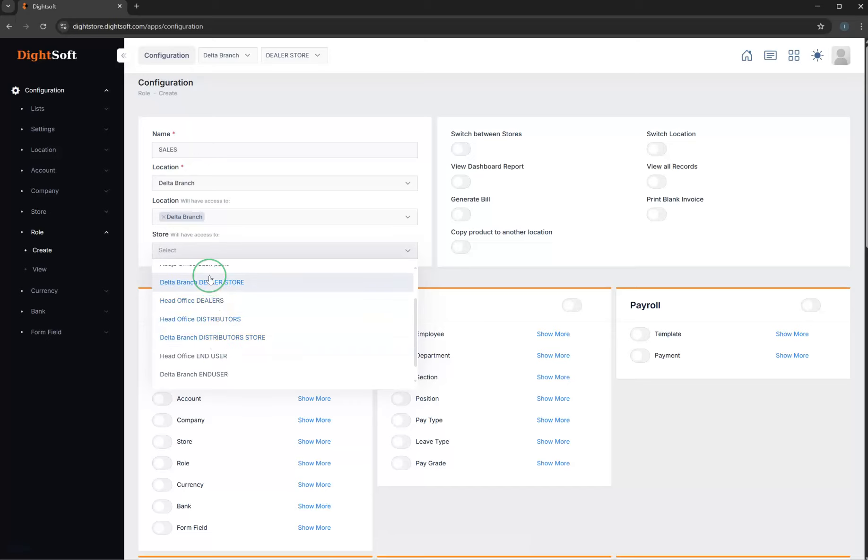
{"action": "type", "text": "DE"}
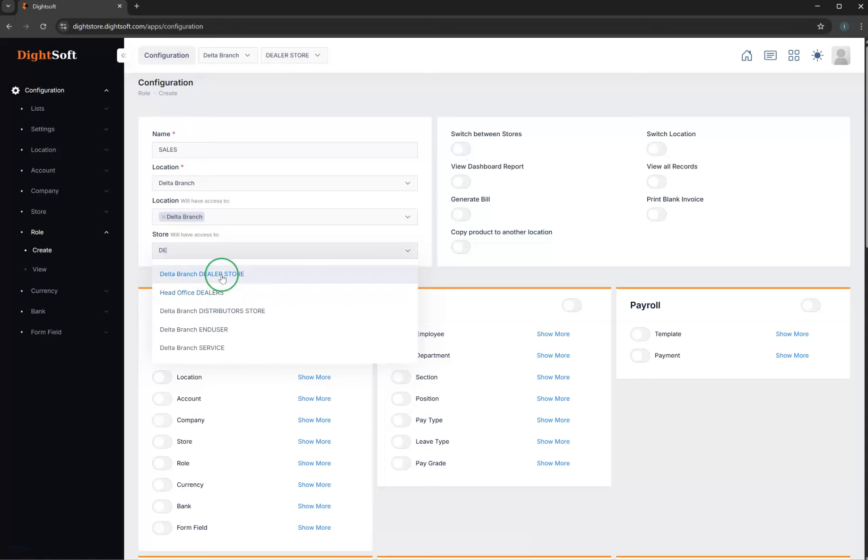
{"action": "left_click", "coordinate": [219, 274]}
{"action": "left_click", "coordinate": [267, 260]}
{"action": "left_click", "coordinate": [272, 256]}
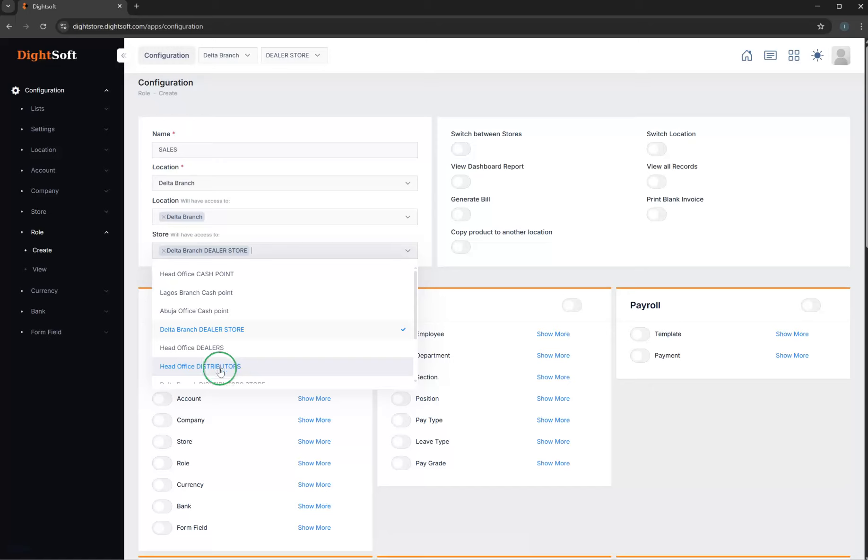
{"action": "scroll", "coordinate": [228, 366], "scroll_direction": "down", "scroll_amount": 2}
{"action": "type", "text": "DE"}
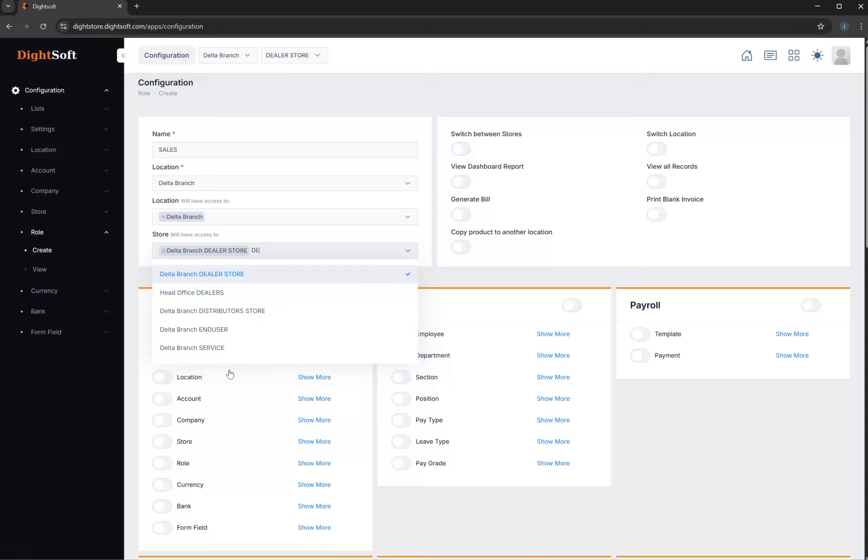
{"action": "left_click", "coordinate": [237, 312]}
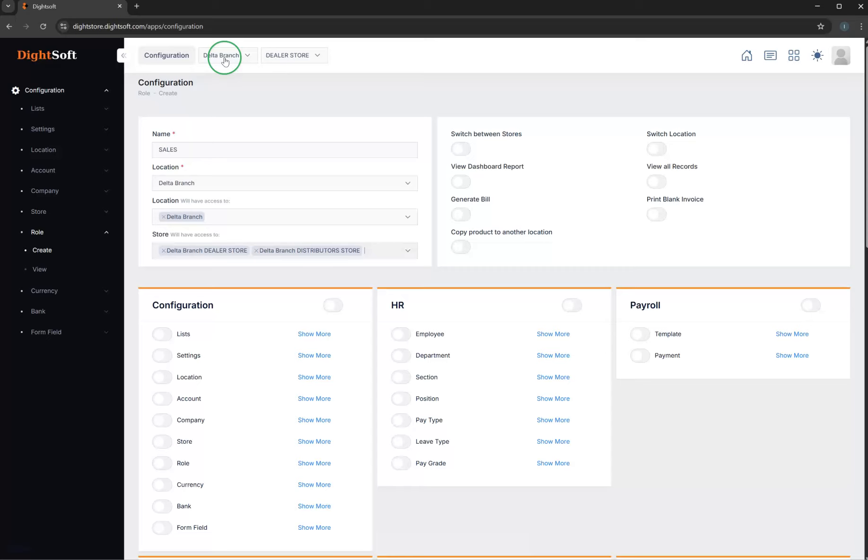
- Enable the Switch between Stores permission for the SALES role and check which stores the store switcher offers
{"action": "left_click", "coordinate": [461, 150]}
{"action": "left_click", "coordinate": [316, 56]}
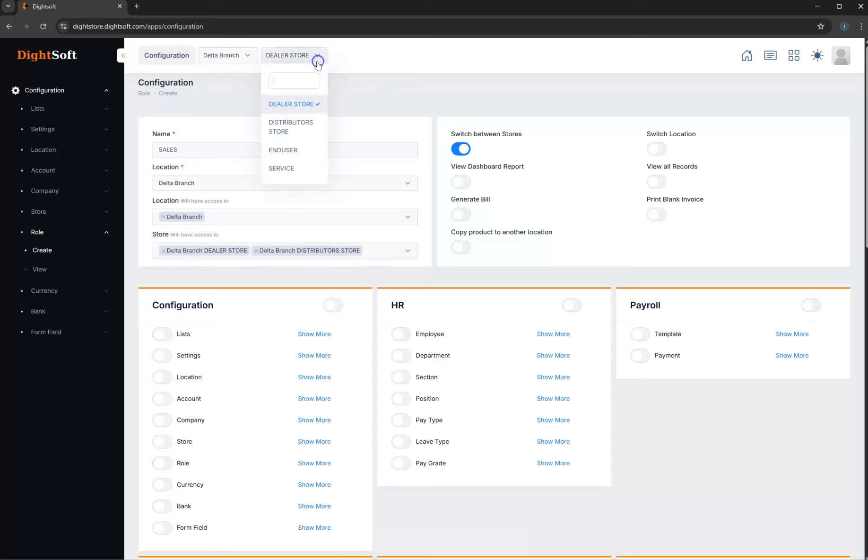
{"action": "left_click", "coordinate": [383, 89]}
{"action": "left_click", "coordinate": [664, 150]}
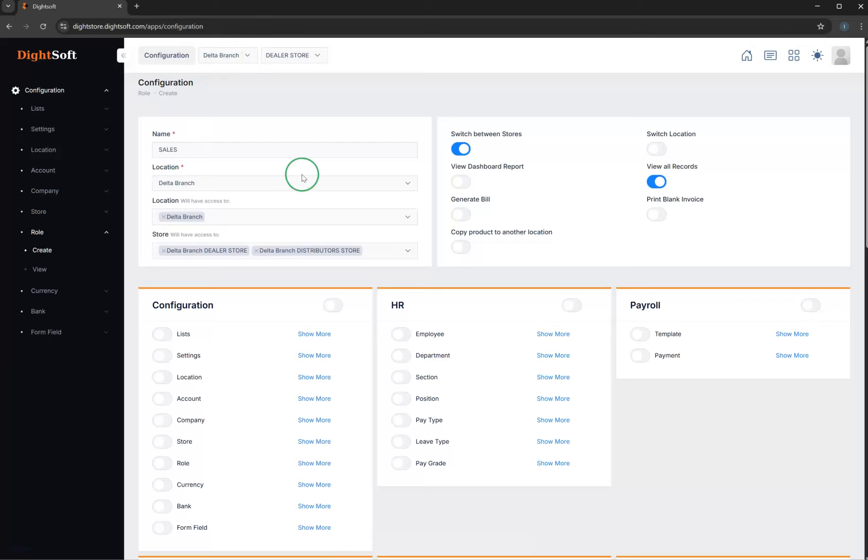
- Try enabling the entire Configuration permission group for the SALES role, switching it off again
{"action": "left_click", "coordinate": [660, 218]}
{"action": "scroll", "coordinate": [347, 269], "scroll_direction": "down", "scroll_amount": 2}
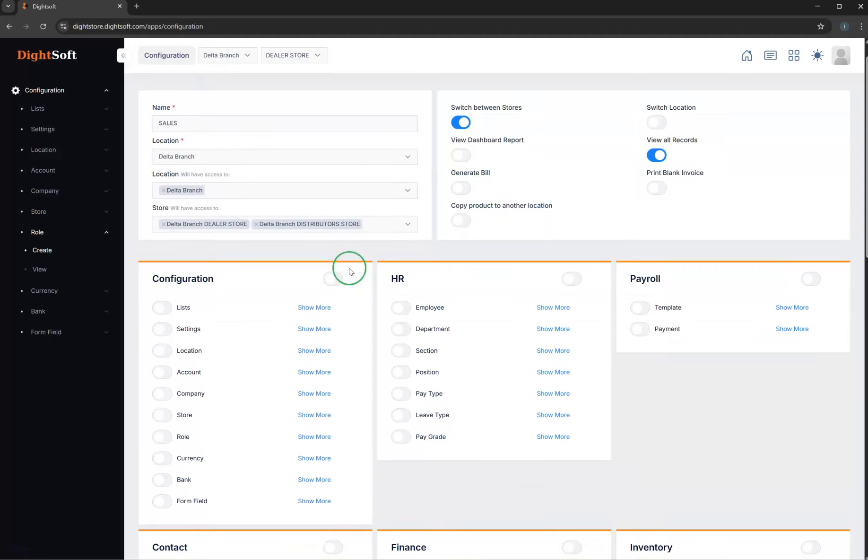
{"action": "scroll", "coordinate": [350, 271], "scroll_direction": "down", "scroll_amount": 3}
{"action": "scroll", "coordinate": [350, 271], "scroll_direction": "up", "scroll_amount": 5}
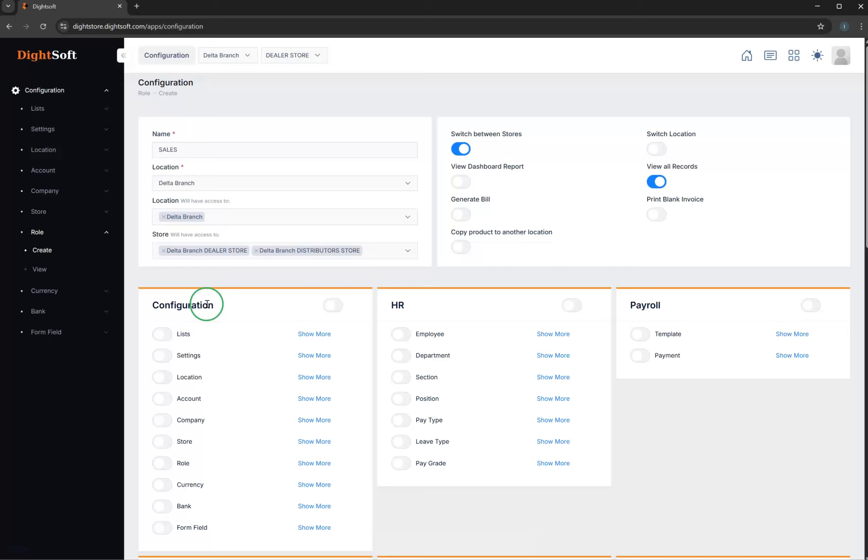
{"action": "scroll", "coordinate": [233, 355], "scroll_direction": "down", "scroll_amount": 2}
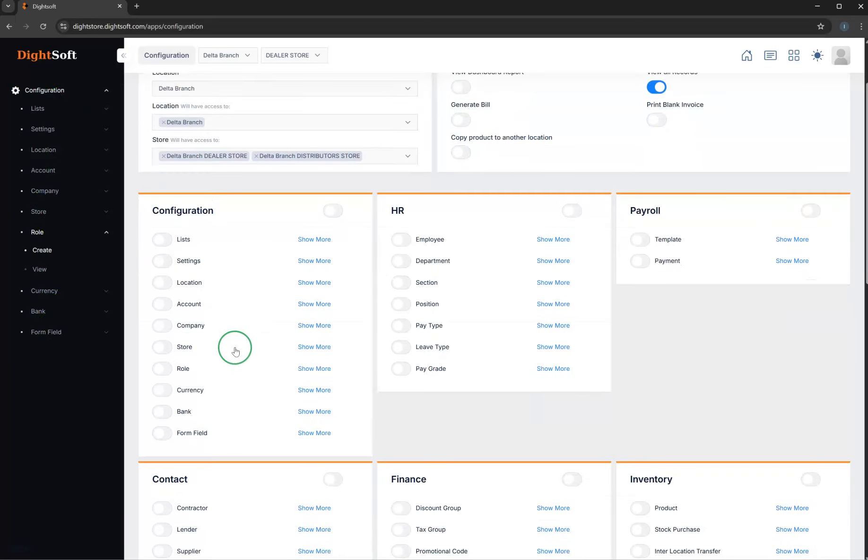
{"action": "left_click", "coordinate": [331, 213]}
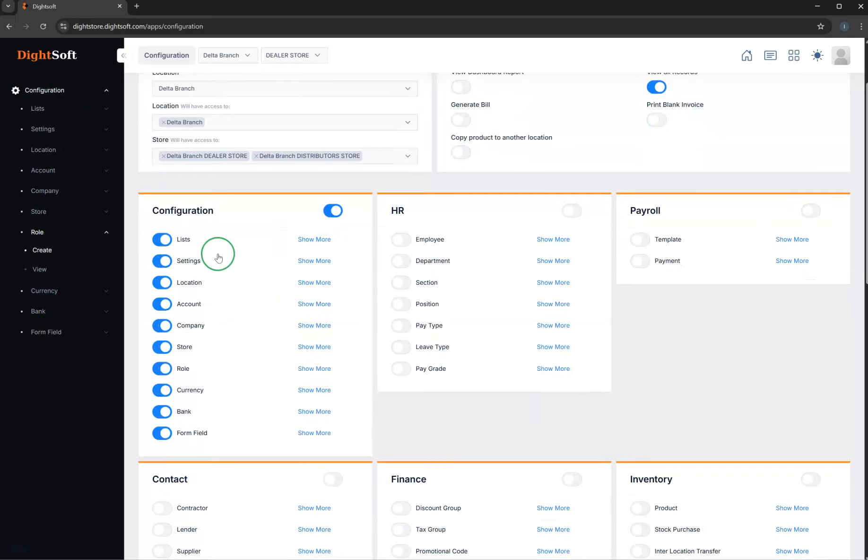
{"action": "left_click", "coordinate": [336, 211]}
{"action": "scroll", "coordinate": [274, 203], "scroll_direction": "up", "scroll_amount": 3}
{"action": "scroll", "coordinate": [447, 320], "scroll_direction": "down", "scroll_amount": 5}
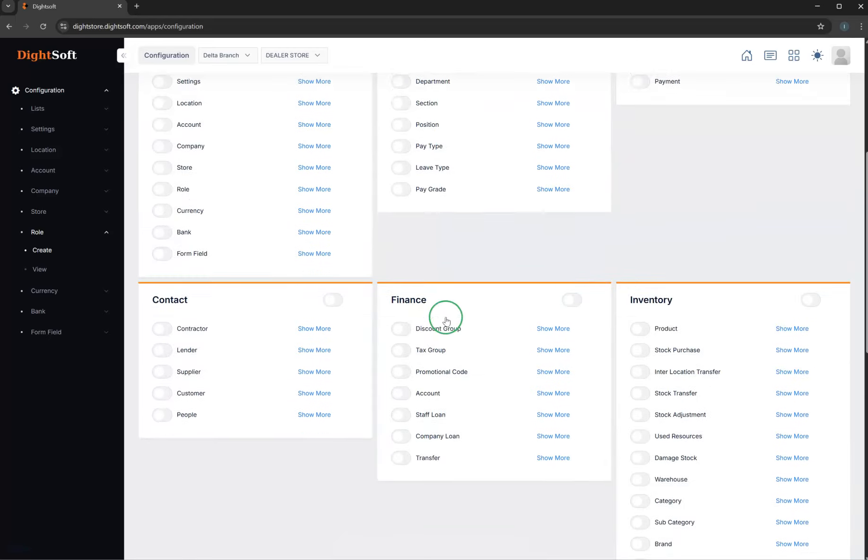
- Enable all Store permissions for the SALES role, plus the Summary, Sales List, Preview and Print permissions under Sales
{"action": "scroll", "coordinate": [447, 321], "scroll_direction": "down", "scroll_amount": 10}
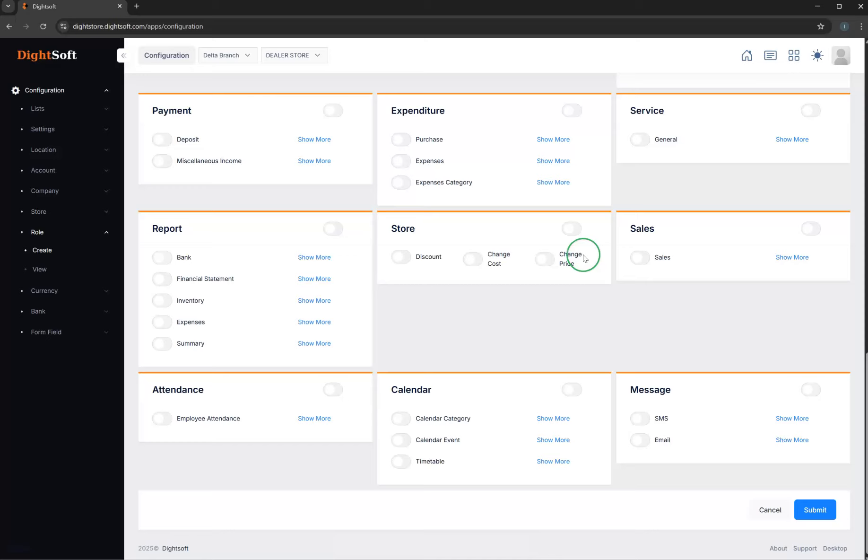
{"action": "left_click", "coordinate": [564, 227]}
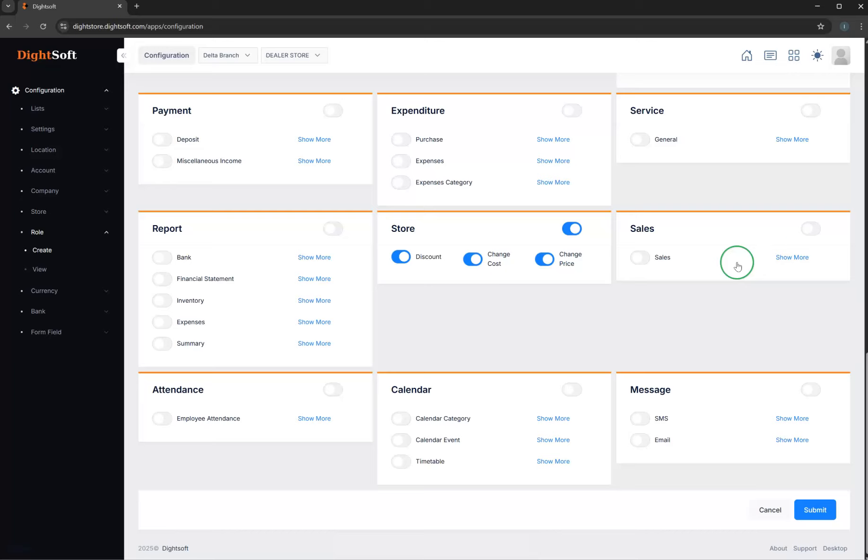
{"action": "left_click", "coordinate": [796, 257]}
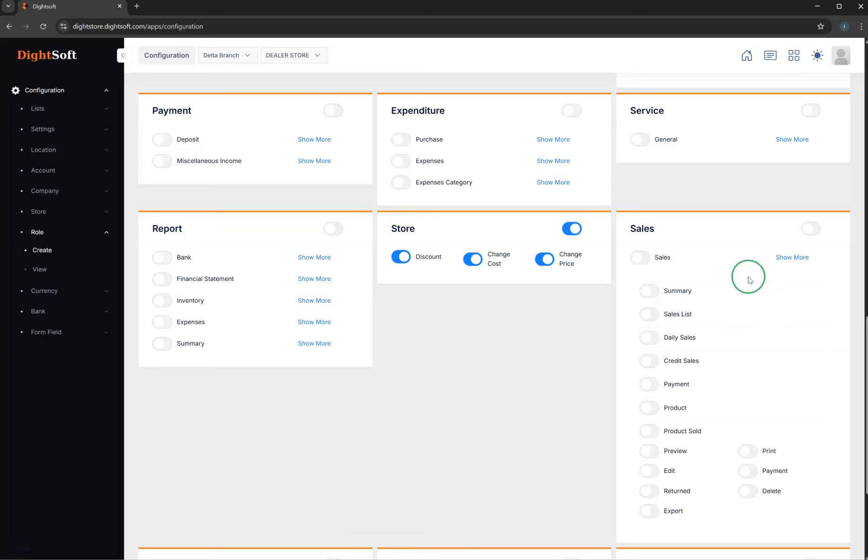
{"action": "left_click", "coordinate": [655, 316]}
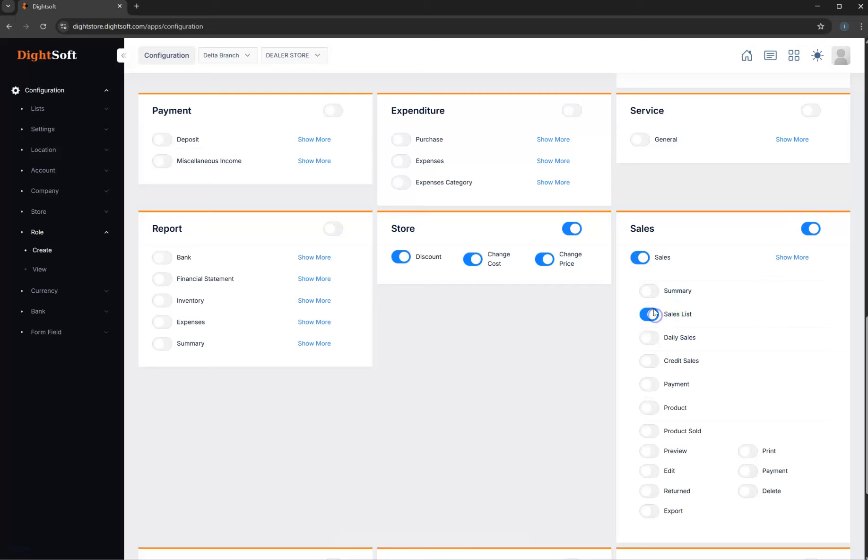
{"action": "scroll", "coordinate": [667, 454], "scroll_direction": "down", "scroll_amount": 3}
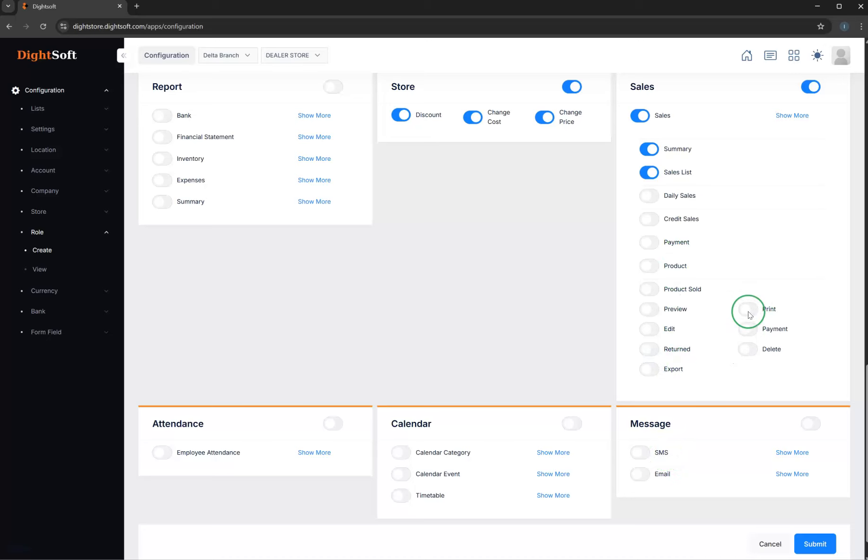
{"action": "left_click", "coordinate": [655, 310]}
{"action": "scroll", "coordinate": [617, 330], "scroll_direction": "up", "scroll_amount": 10}
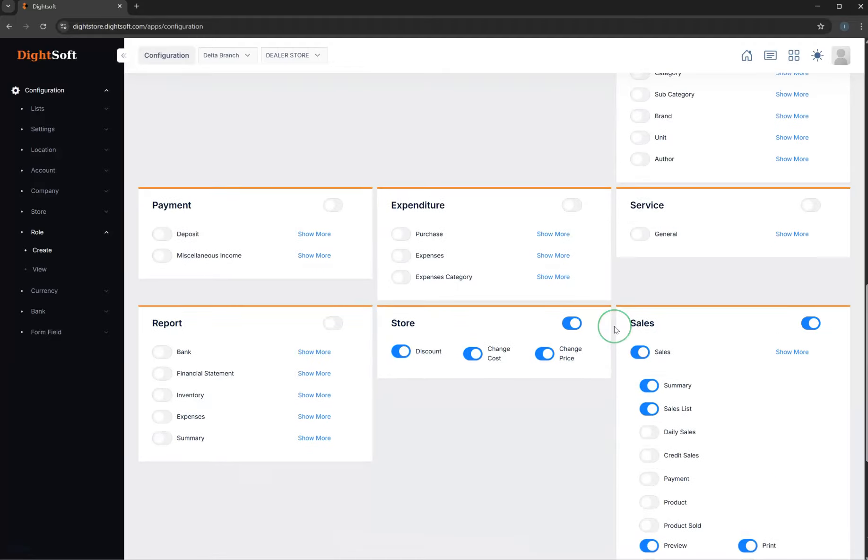
- Enable the Product List permission under the Inventory group's Product section for the SALES role
{"action": "scroll", "coordinate": [616, 329], "scroll_direction": "up", "scroll_amount": 4}
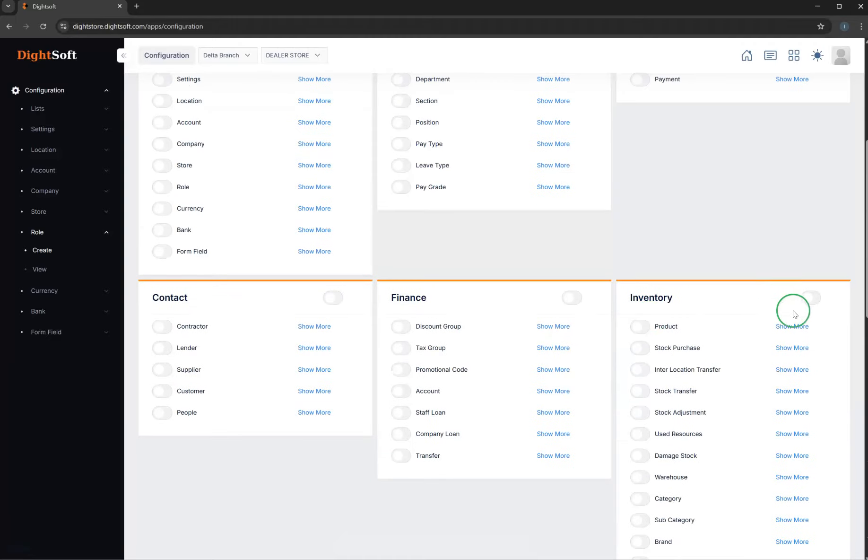
{"action": "left_click", "coordinate": [800, 326]}
{"action": "scroll", "coordinate": [799, 325], "scroll_direction": "down", "scroll_amount": 2}
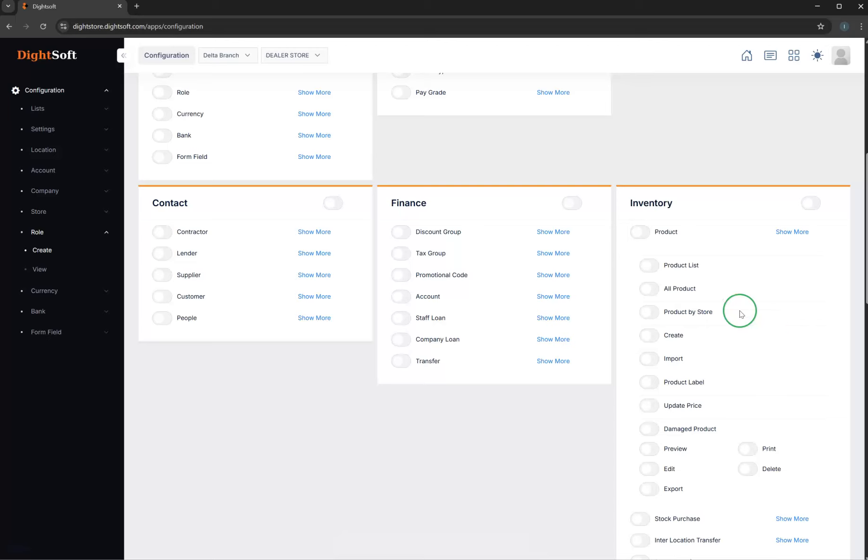
{"action": "left_click", "coordinate": [657, 266]}
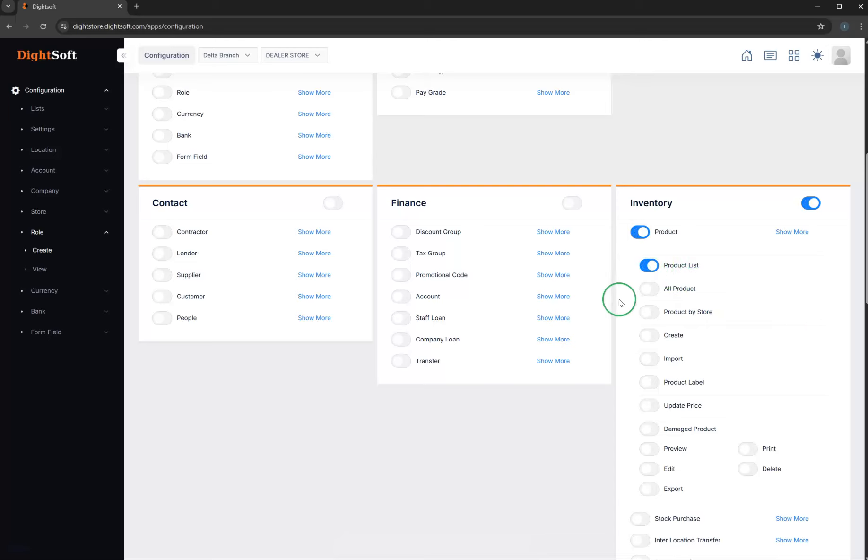
- Review the SALES role's permissions and access settings and submit the role
{"action": "scroll", "coordinate": [669, 368], "scroll_direction": "down", "scroll_amount": 3}
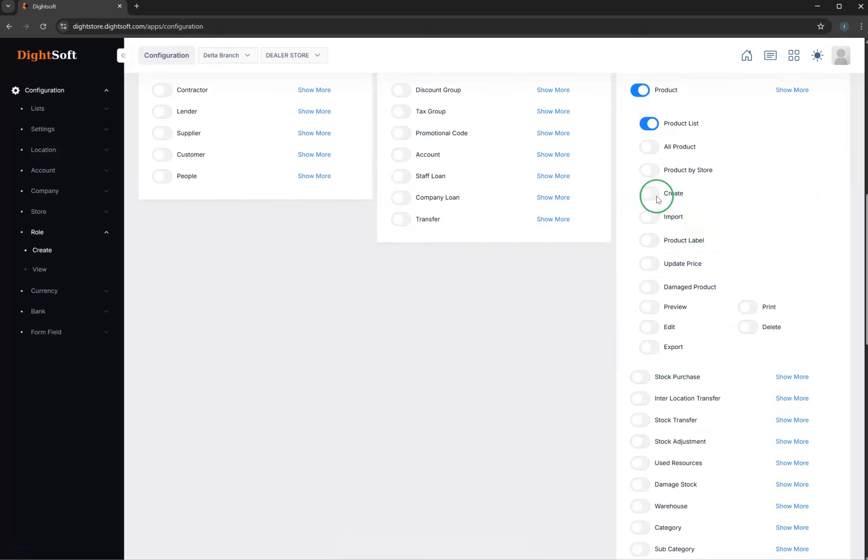
{"action": "scroll", "coordinate": [615, 232], "scroll_direction": "up", "scroll_amount": 7}
{"action": "scroll", "coordinate": [582, 237], "scroll_direction": "up", "scroll_amount": 4}
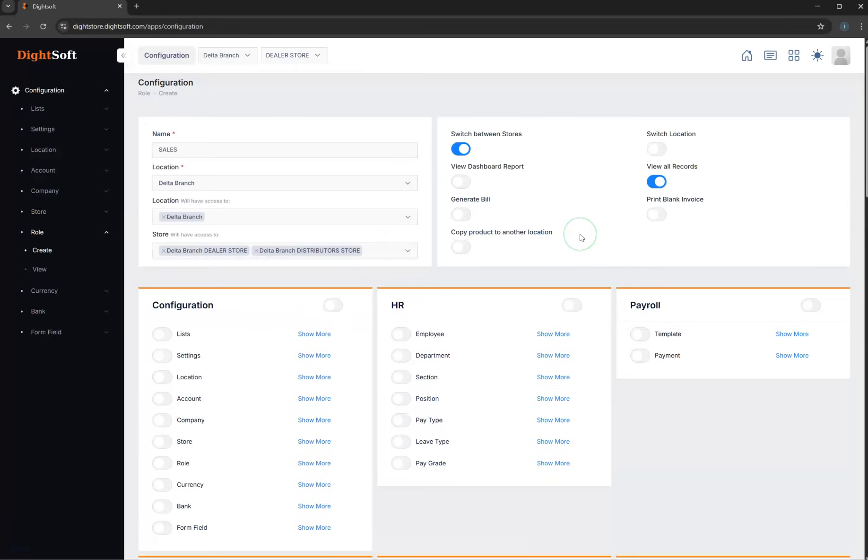
{"action": "scroll", "coordinate": [539, 335], "scroll_direction": "down", "scroll_amount": 20}
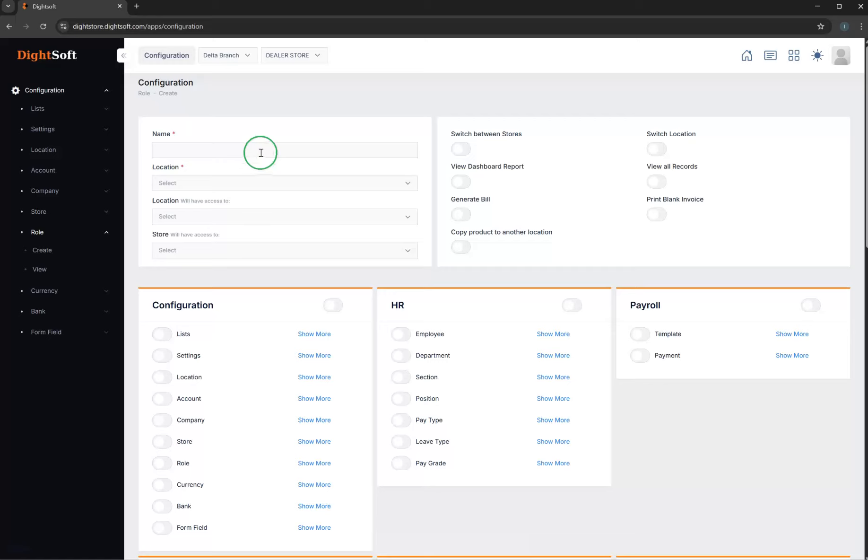
- Name the new role SUPERVISOR, assign it to Delta Branch and give it access to the Delta Branch location
{"action": "left_click", "coordinate": [197, 149]}
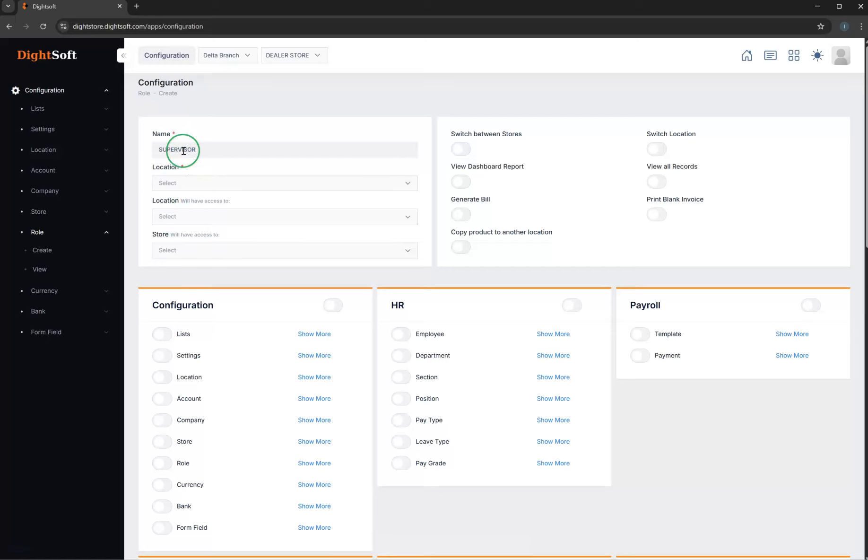
{"action": "left_click", "coordinate": [202, 183]}
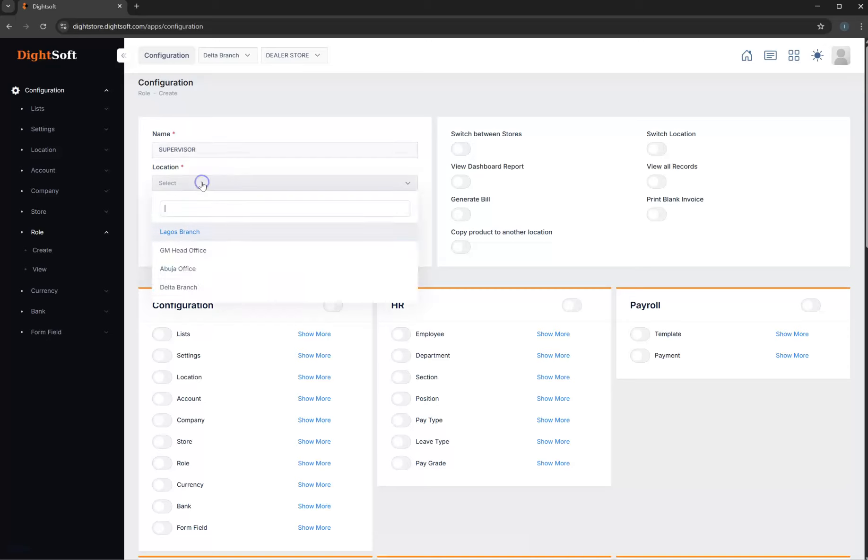
{"action": "left_click", "coordinate": [209, 286]}
{"action": "left_click", "coordinate": [219, 217]}
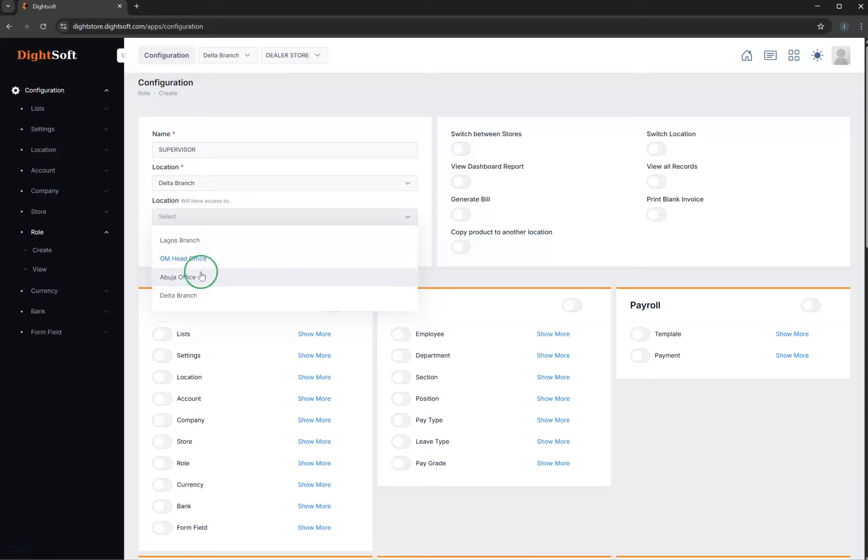
{"action": "left_click", "coordinate": [205, 296]}
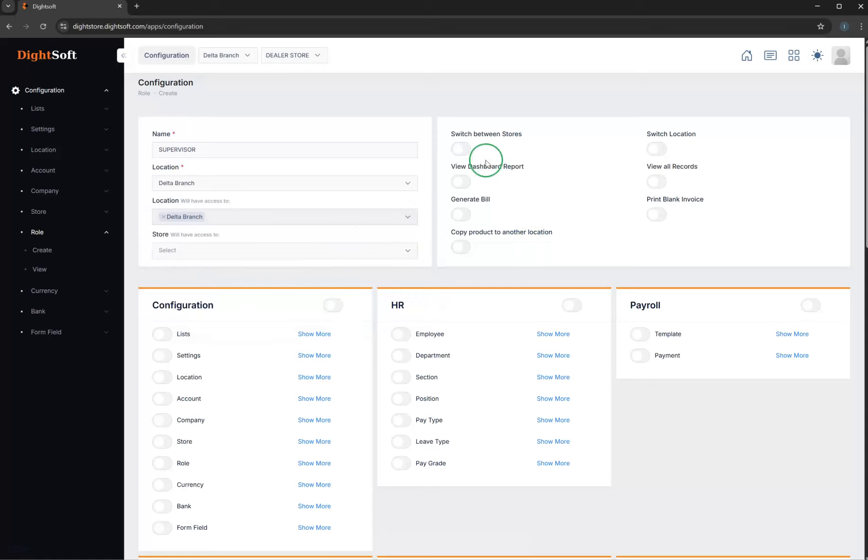
- Enable Switch Location, View Dashboard Report, View all Records, Generate Bill and Print Blank Invoice for SUPERVISOR, leaving Switch between Stores off
{"action": "left_click", "coordinate": [461, 149]}
{"action": "left_click", "coordinate": [656, 149]}
{"action": "left_click", "coordinate": [461, 150]}
{"action": "left_click", "coordinate": [655, 183]}
{"action": "left_click", "coordinate": [656, 215]}
{"action": "left_click", "coordinate": [467, 219]}
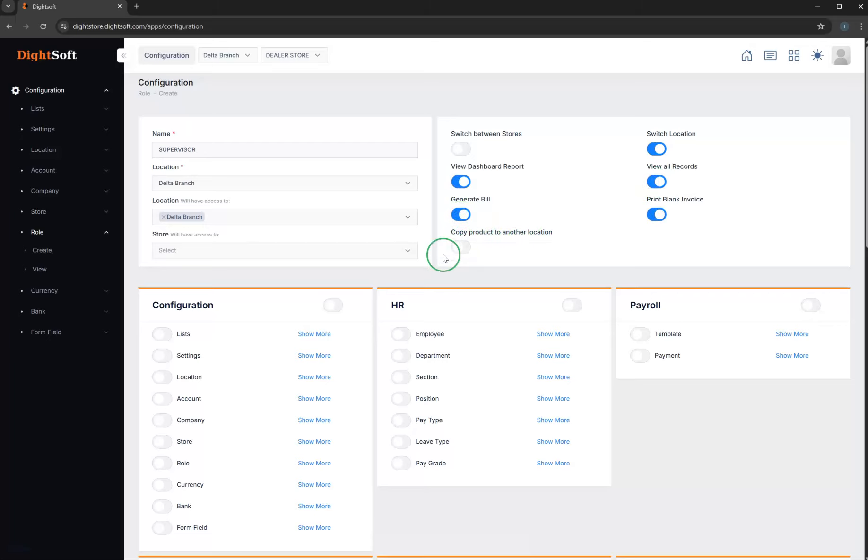
- Expand the Product permissions in the Inventory group and enable all of them for the SUPERVISOR role
{"action": "scroll", "coordinate": [307, 298], "scroll_direction": "down", "scroll_amount": 4}
{"action": "scroll", "coordinate": [311, 303], "scroll_direction": "down", "scroll_amount": 2}
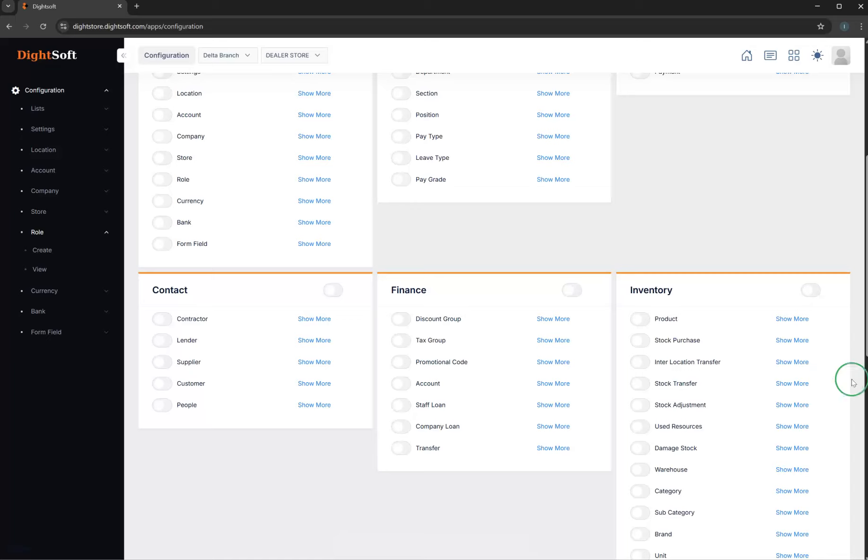
{"action": "left_click", "coordinate": [773, 313]}
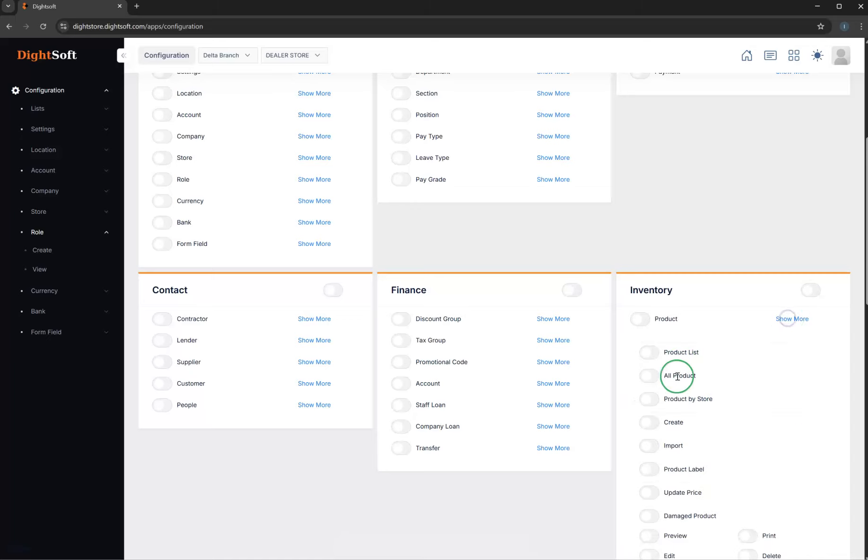
{"action": "left_click", "coordinate": [651, 324]}
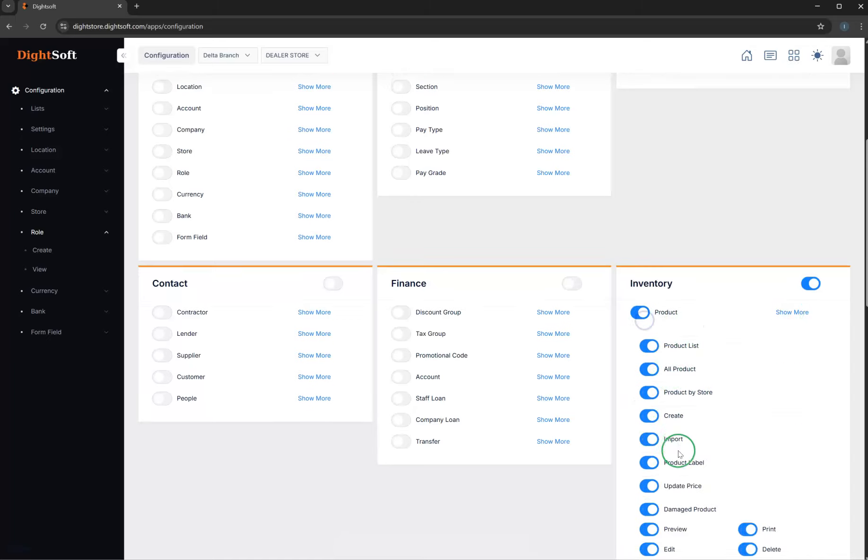
- Enable the complete Service, Expenditure and Payment permission groups for the SUPERVISOR role
{"action": "scroll", "coordinate": [662, 449], "scroll_direction": "down", "scroll_amount": 5}
{"action": "scroll", "coordinate": [622, 292], "scroll_direction": "down", "scroll_amount": 5}
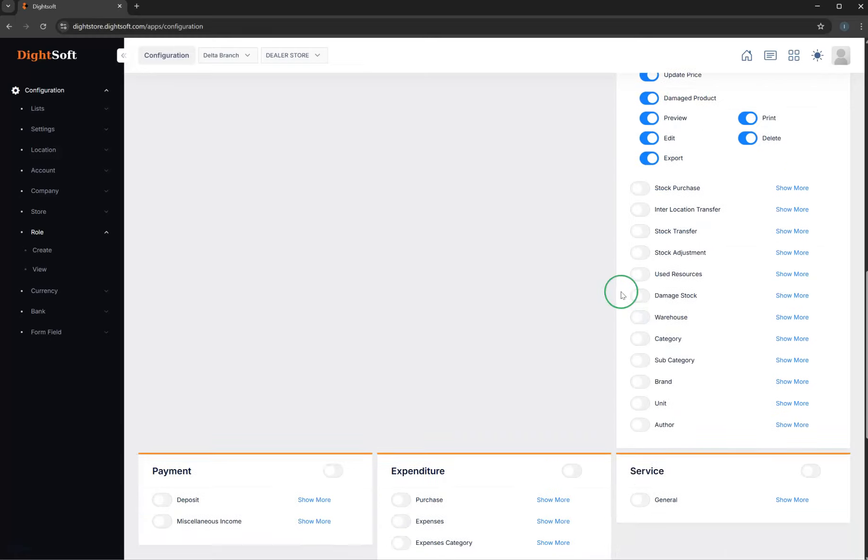
{"action": "scroll", "coordinate": [574, 277], "scroll_direction": "down", "scroll_amount": 3}
{"action": "scroll", "coordinate": [574, 279], "scroll_direction": "down", "scroll_amount": 3}
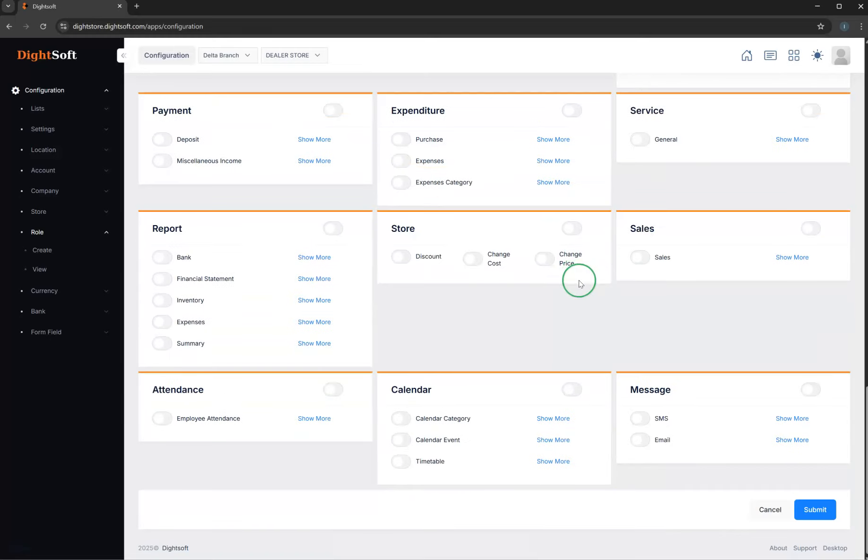
{"action": "scroll", "coordinate": [581, 283], "scroll_direction": "up", "scroll_amount": 20}
{"action": "scroll", "coordinate": [581, 279], "scroll_direction": "down", "scroll_amount": 5}
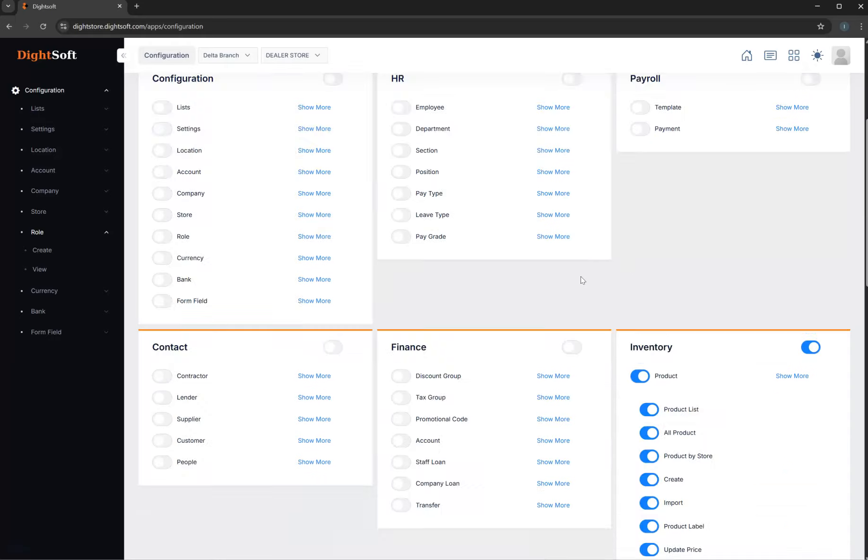
{"action": "scroll", "coordinate": [582, 281], "scroll_direction": "down", "scroll_amount": 7}
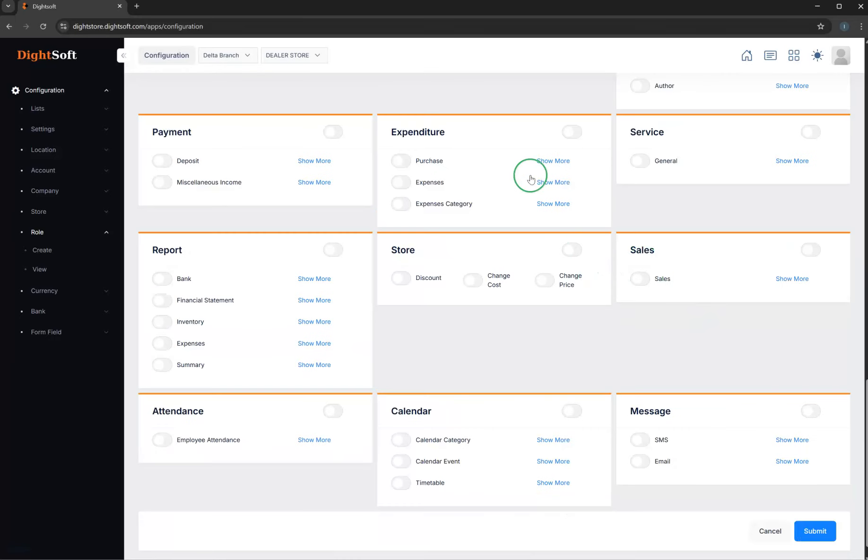
{"action": "left_click", "coordinate": [811, 132]}
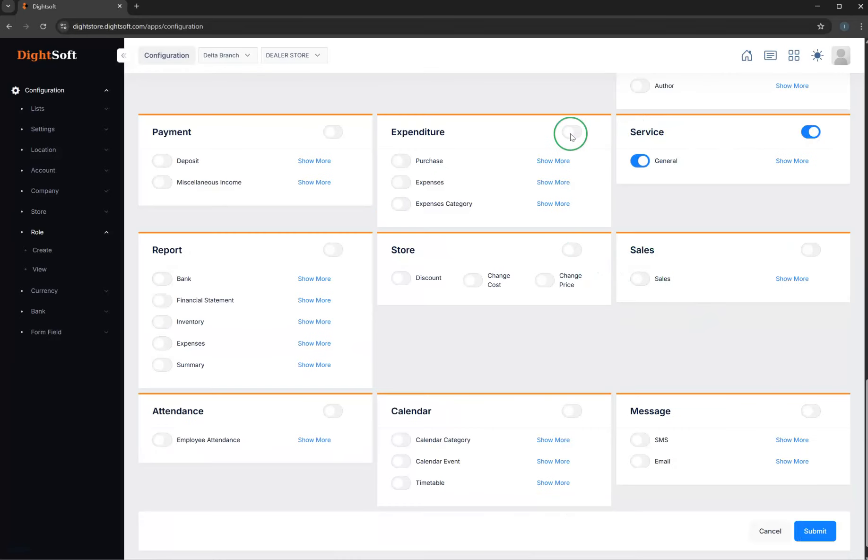
{"action": "left_click", "coordinate": [571, 133]}
{"action": "left_click", "coordinate": [333, 132]}
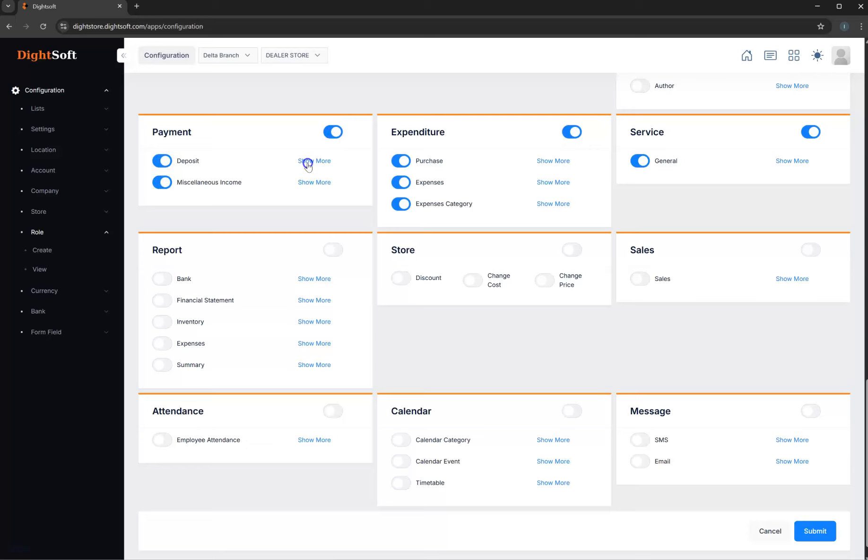
{"action": "left_click", "coordinate": [307, 163]}
- Select the Head Office DEALERS store for the SUPERVISOR role and submit the role
{"action": "scroll", "coordinate": [360, 314], "scroll_direction": "up", "scroll_amount": 8}
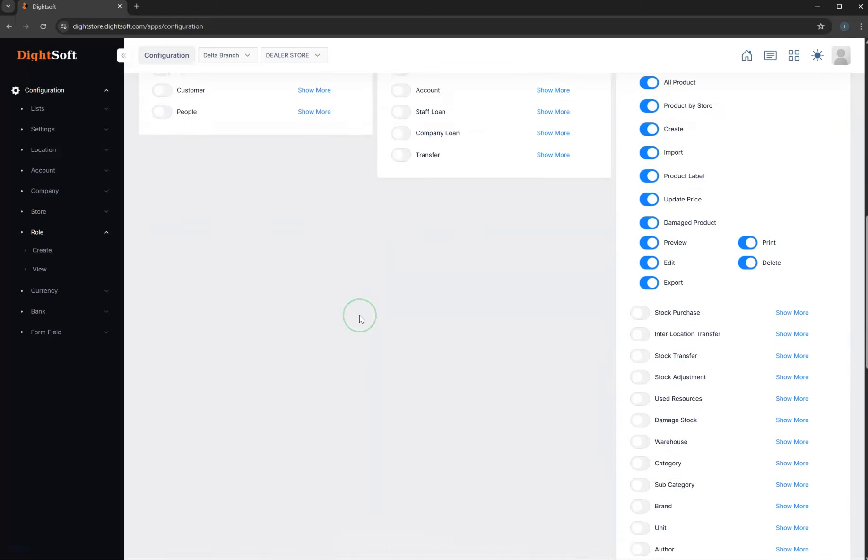
{"action": "scroll", "coordinate": [361, 318], "scroll_direction": "up", "scroll_amount": 8}
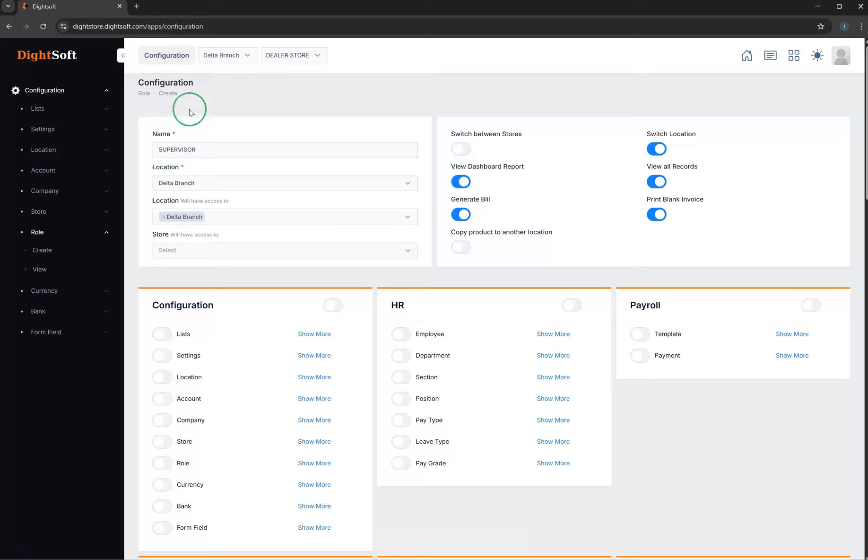
{"action": "left_click", "coordinate": [206, 248]}
{"action": "scroll", "coordinate": [268, 359], "scroll_direction": "down", "scroll_amount": 3}
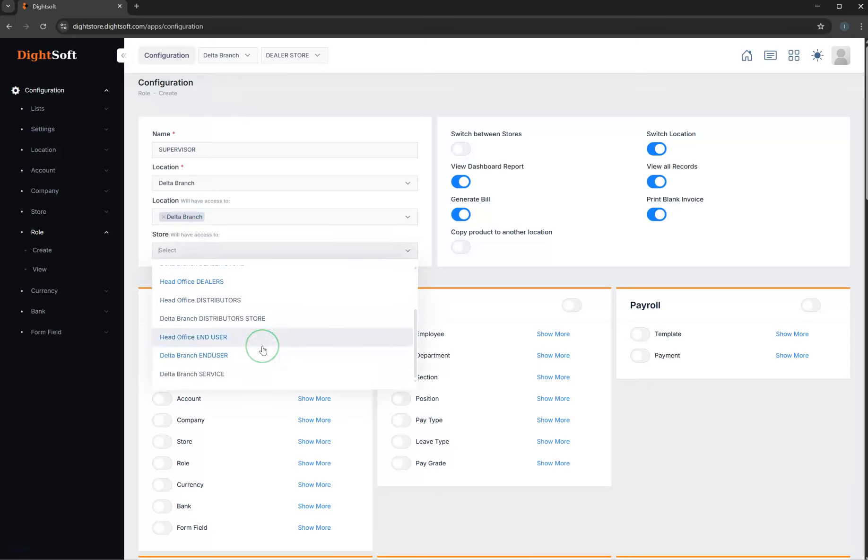
{"action": "type", "text": "DE"}
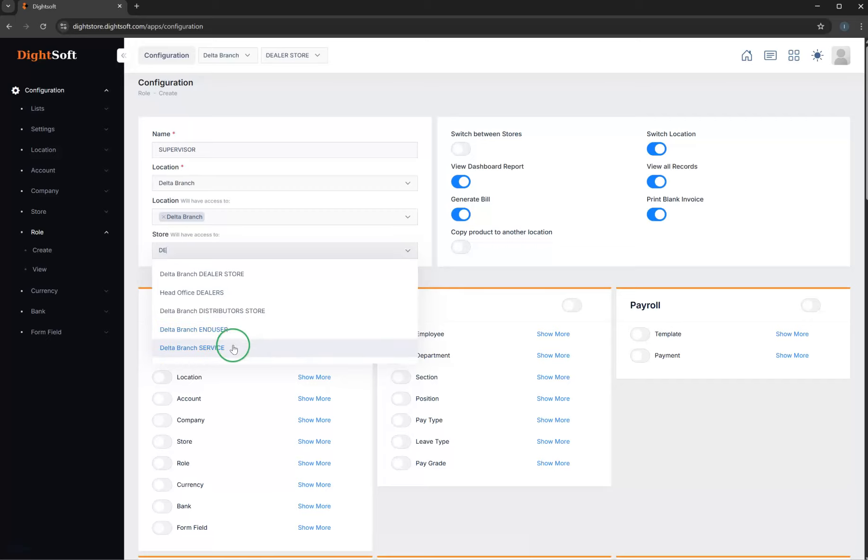
{"action": "left_click", "coordinate": [226, 292]}
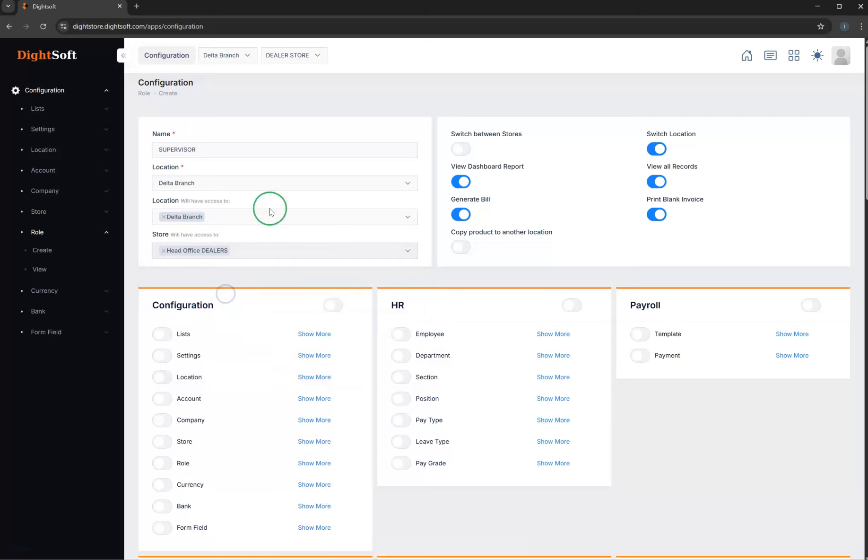
{"action": "scroll", "coordinate": [316, 232], "scroll_direction": "down", "scroll_amount": 10}
{"action": "scroll", "coordinate": [315, 237], "scroll_direction": "down", "scroll_amount": 15}
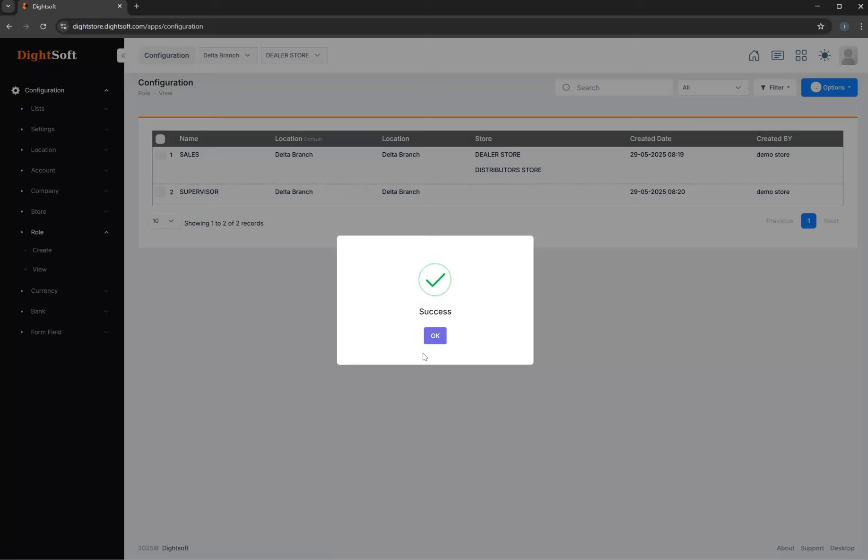
{"action": "left_click", "coordinate": [265, 335]}
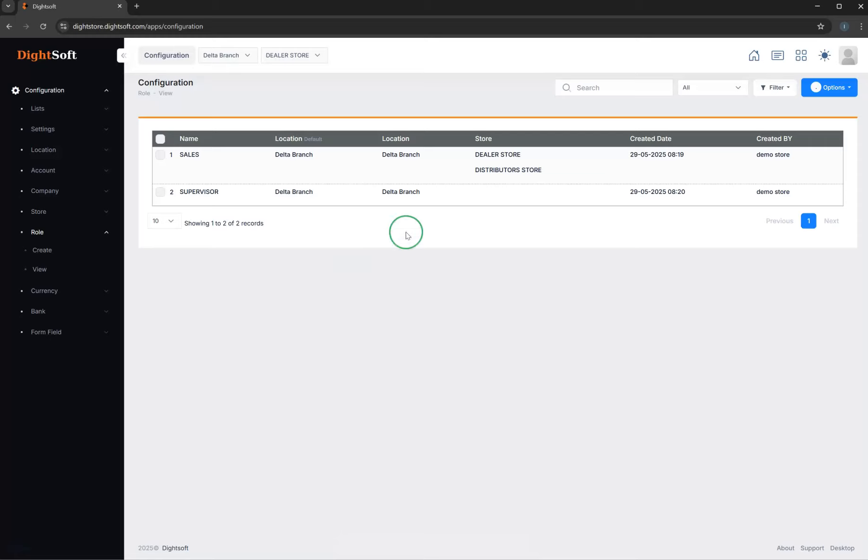
- Go to the HR module from the home dashboard and open the form for creating an employee
{"action": "left_click", "coordinate": [754, 56]}
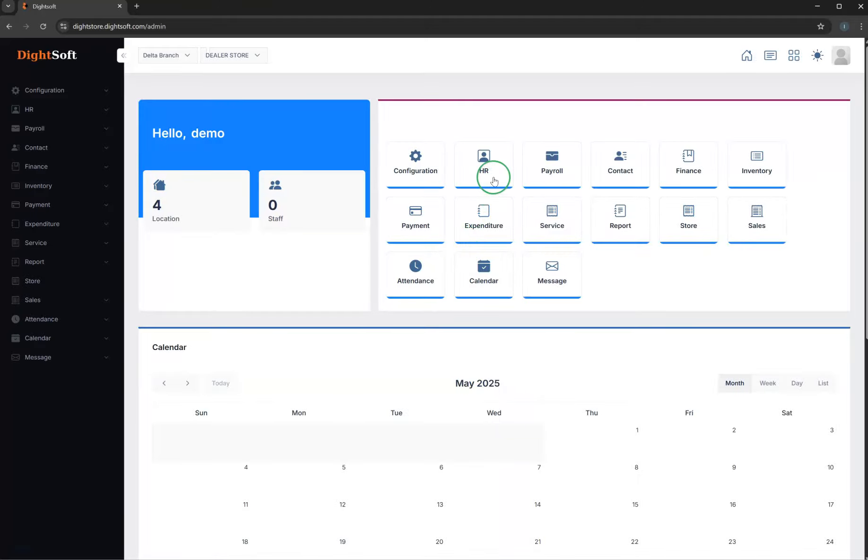
{"action": "left_click", "coordinate": [489, 171]}
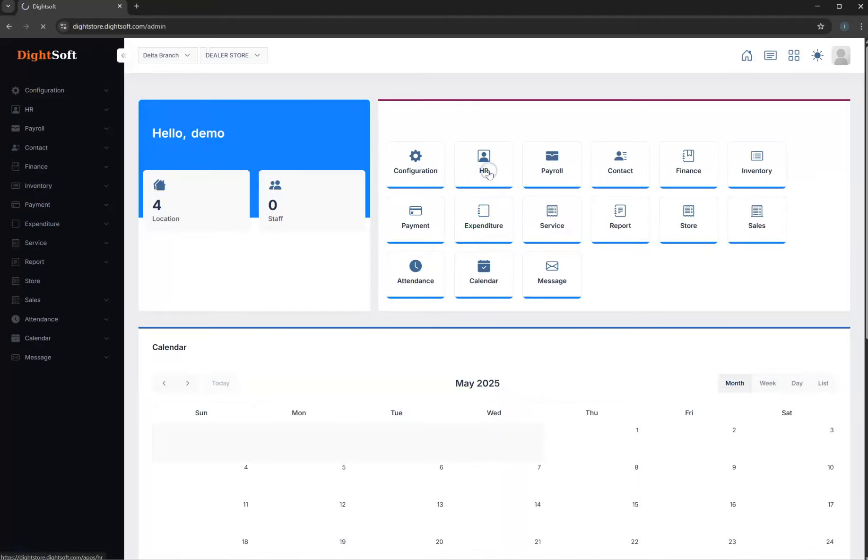
{"action": "left_click", "coordinate": [49, 112]}
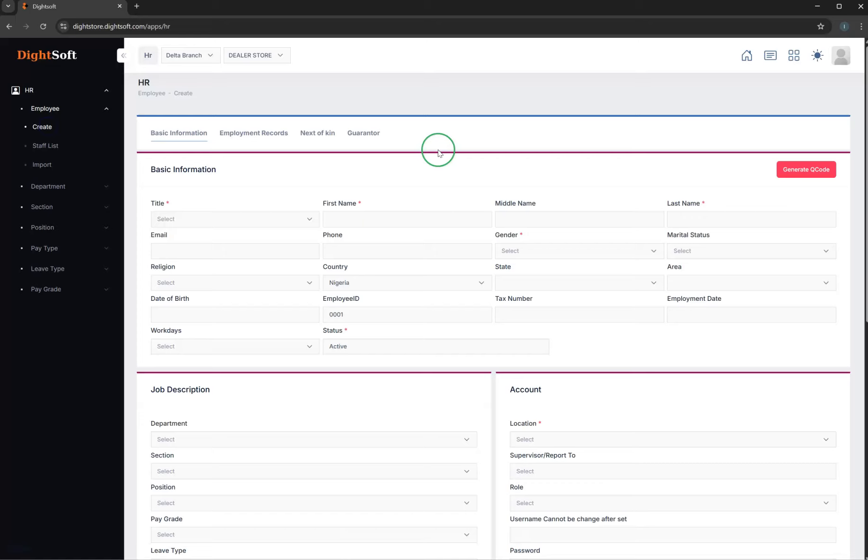
- Set the new employee's title to Mr and gender to Male, and fill in the first, middle and last names
{"action": "left_click", "coordinate": [279, 225]}
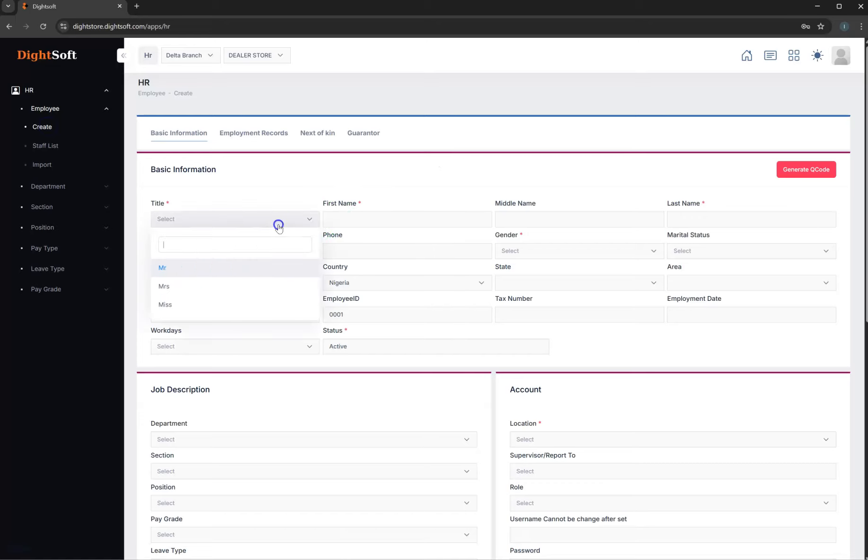
{"action": "left_click", "coordinate": [205, 270]}
{"action": "left_click", "coordinate": [337, 217]}
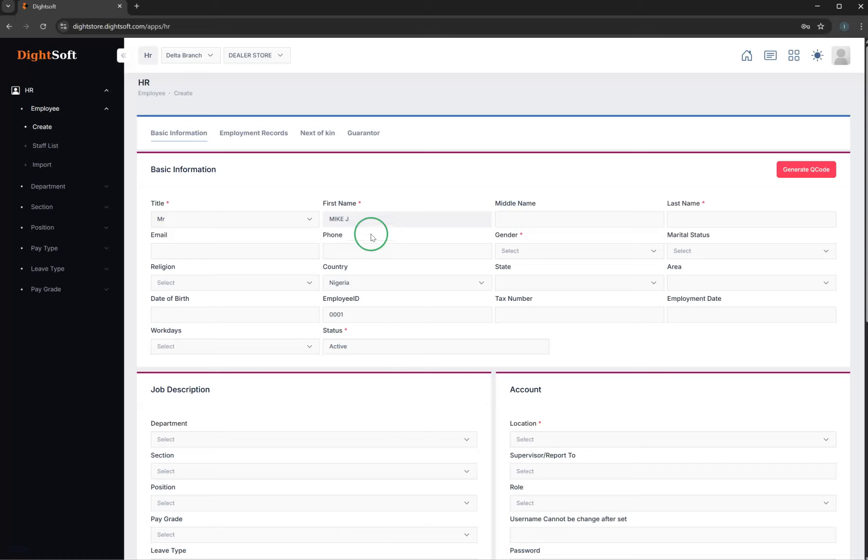
{"action": "key", "text": "F12"}
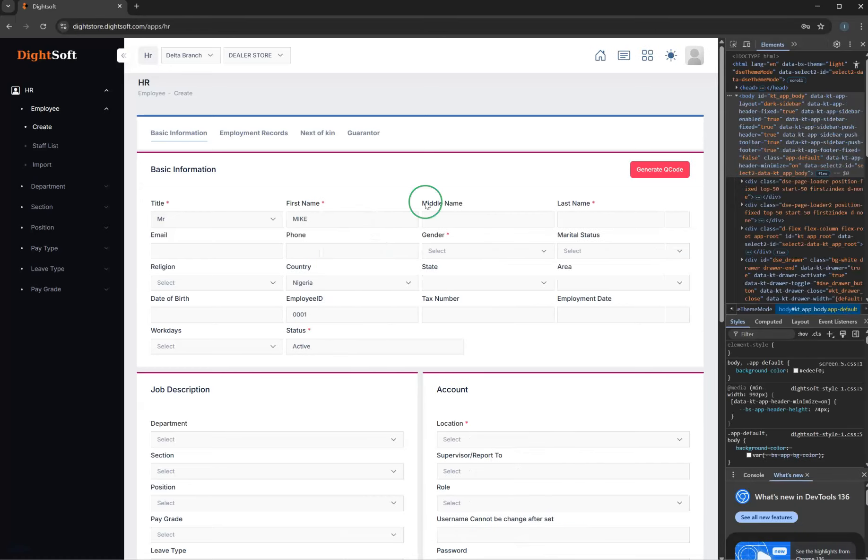
{"action": "left_click", "coordinate": [863, 44]}
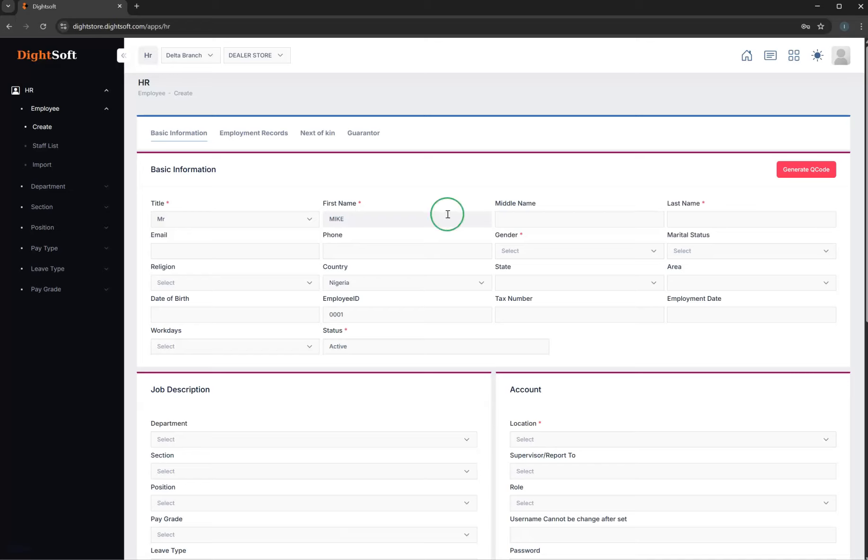
{"action": "left_click", "coordinate": [508, 218]}
{"action": "left_click", "coordinate": [700, 221]}
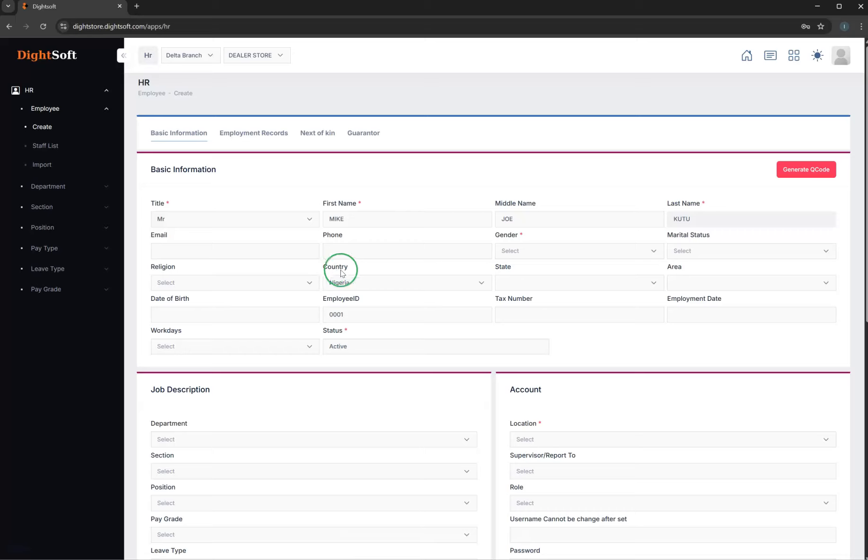
{"action": "left_click", "coordinate": [505, 252]}
{"action": "left_click", "coordinate": [527, 302]}
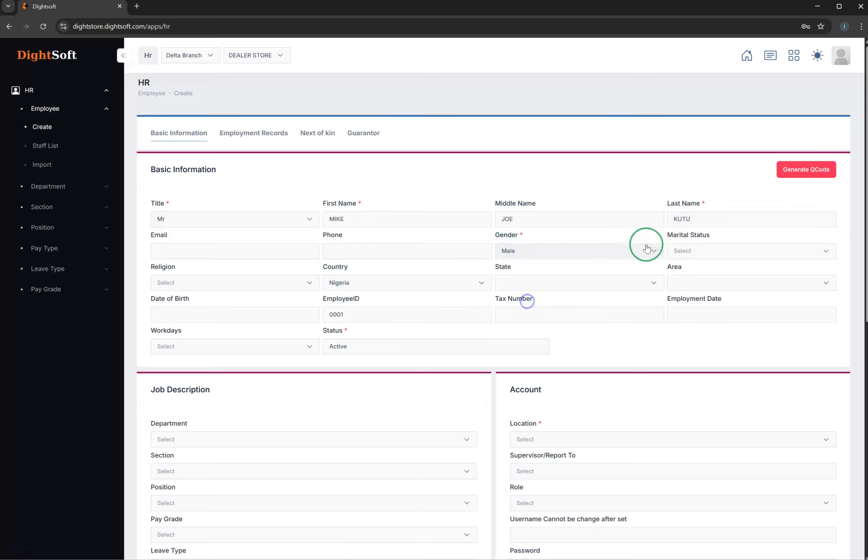
- Set the location of the new employee's account to Delta Branch, without choosing a supervisor
{"action": "scroll", "coordinate": [607, 353], "scroll_direction": "down", "scroll_amount": 4}
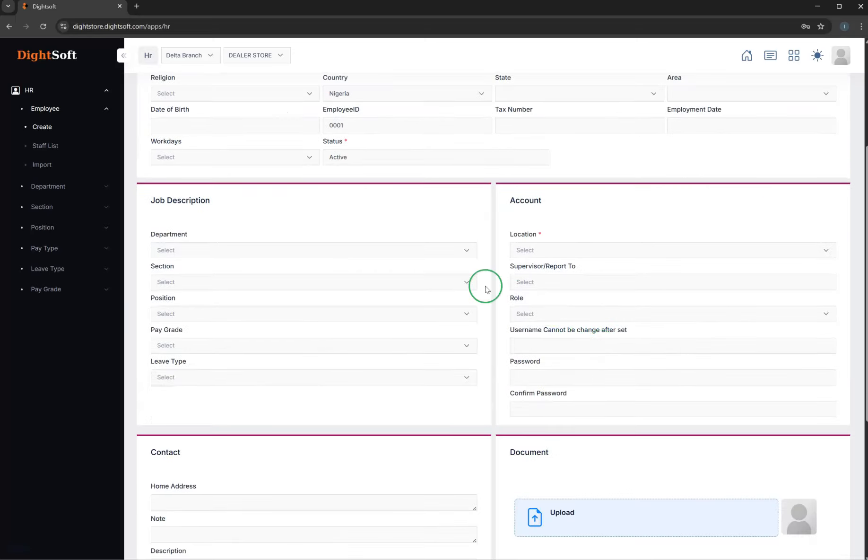
{"action": "left_click", "coordinate": [529, 250]}
{"action": "left_click", "coordinate": [551, 352]}
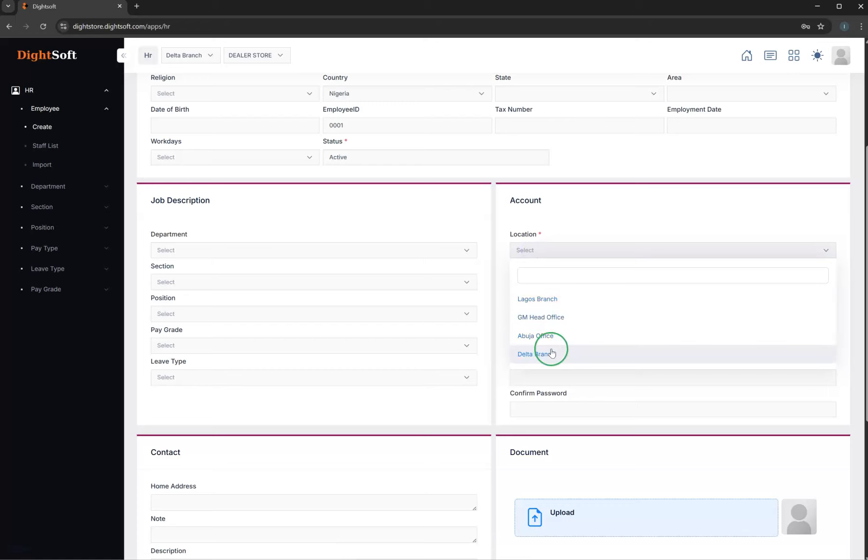
{"action": "left_click", "coordinate": [558, 354]}
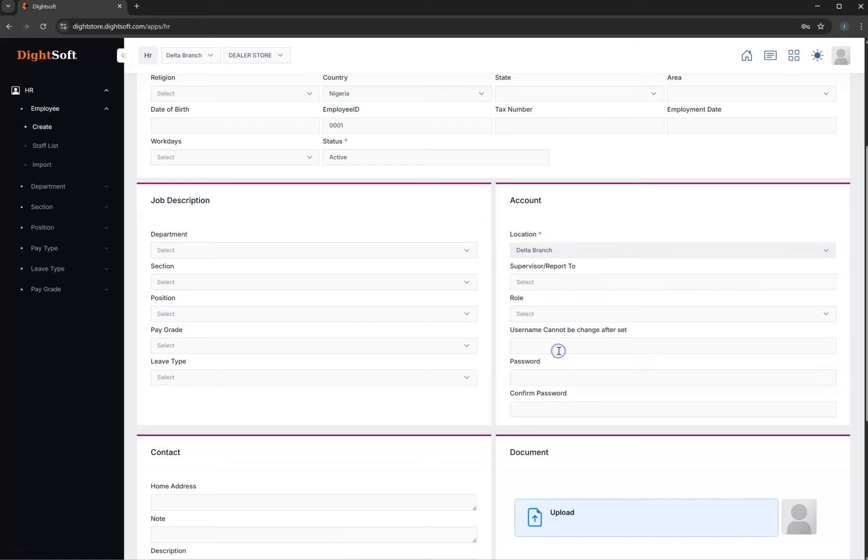
{"action": "left_click", "coordinate": [560, 283]}
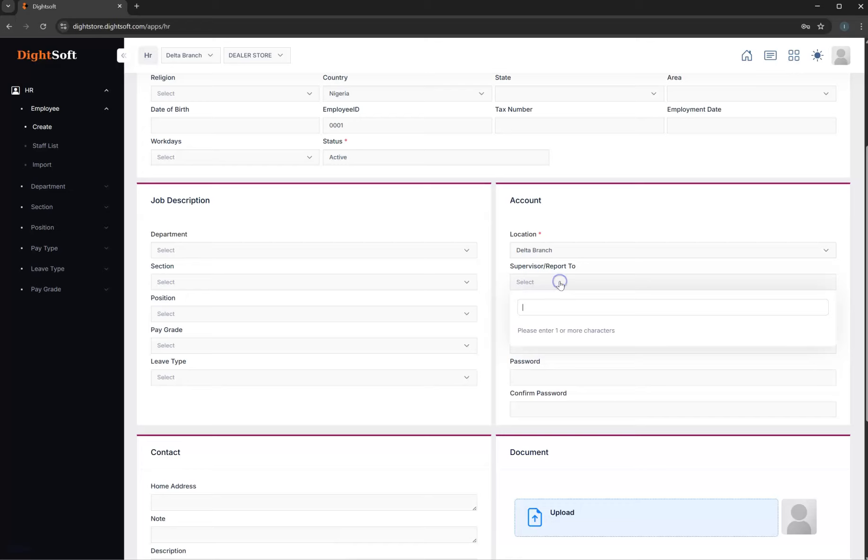
{"action": "left_click", "coordinate": [610, 269]}
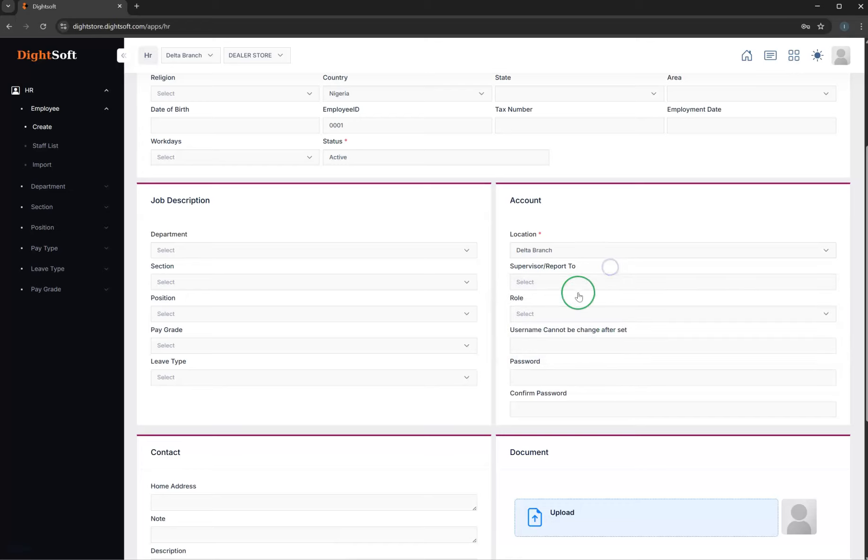
- Assign the SALES role to the new employee's account
{"action": "left_click", "coordinate": [580, 313]}
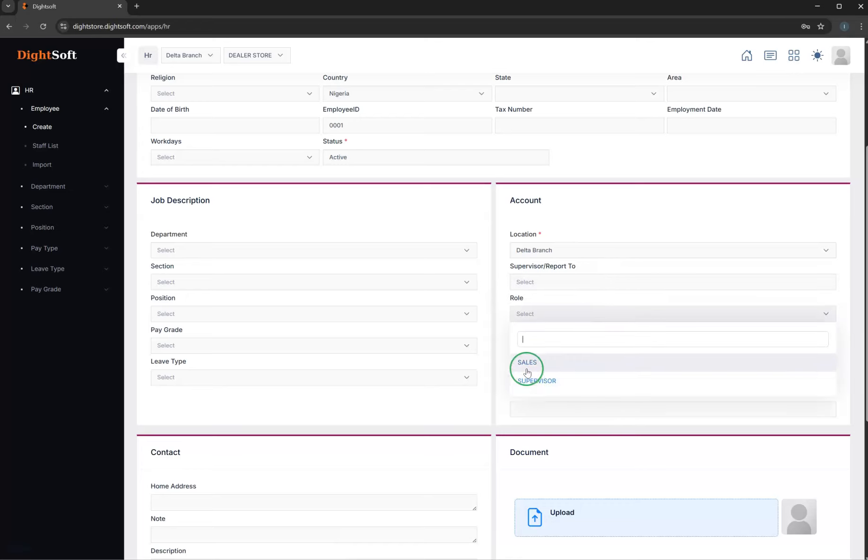
{"action": "left_click", "coordinate": [540, 380]}
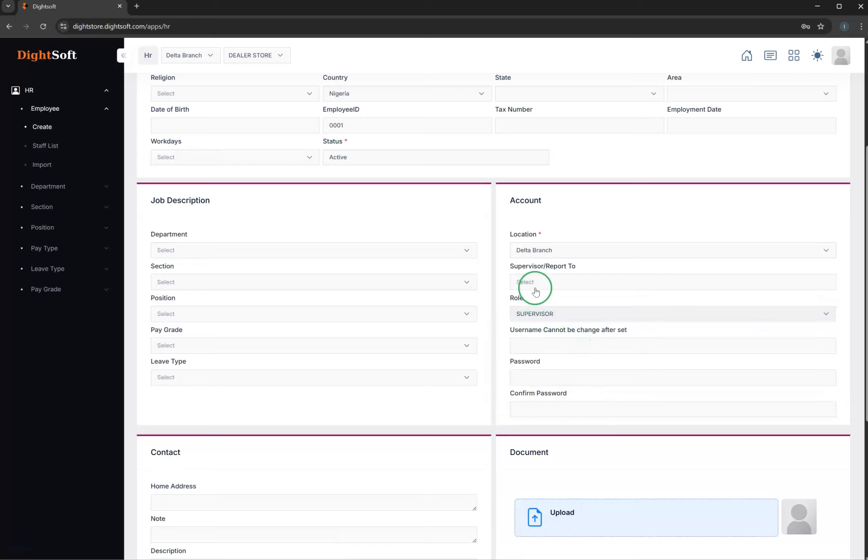
{"action": "left_click", "coordinate": [534, 320]}
{"action": "left_click", "coordinate": [537, 362]}
{"action": "left_click", "coordinate": [561, 347]}
{"action": "left_click", "coordinate": [595, 289]}
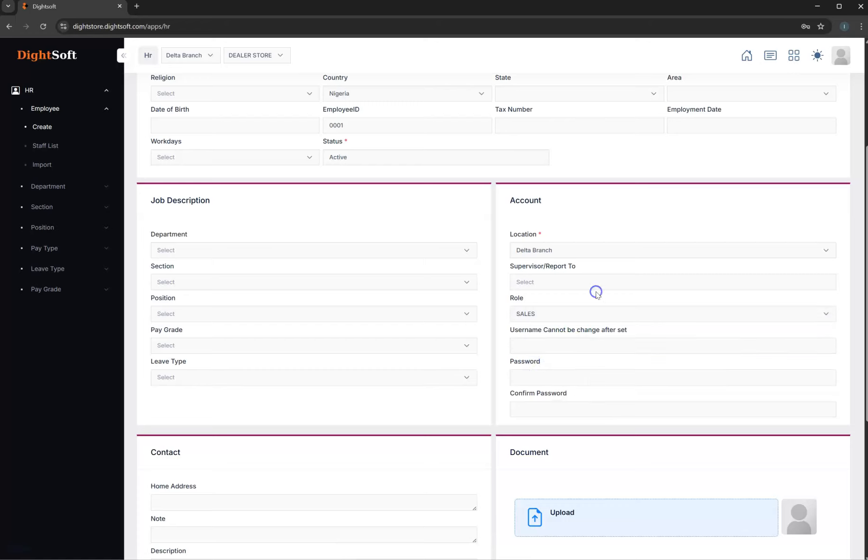
- Enter a lowercase login username for the new employee's account
{"action": "left_click", "coordinate": [536, 342]}
{"action": "type", "text": "DEMO"}
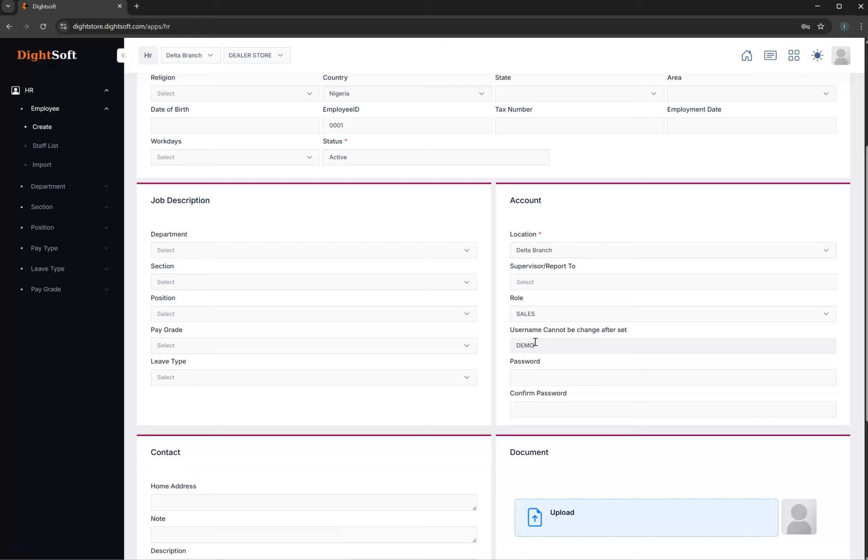
{"action": "key", "text": "BackSpace"}
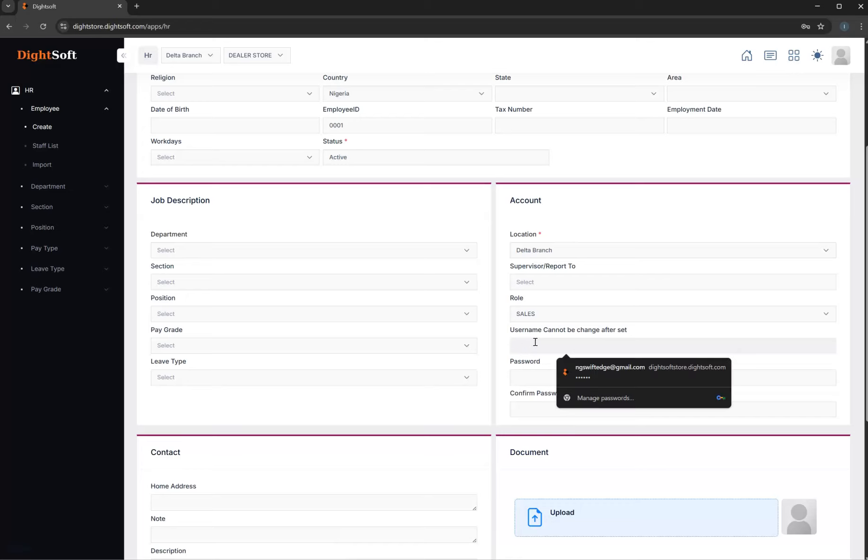
{"action": "type", "text": "demo24"}
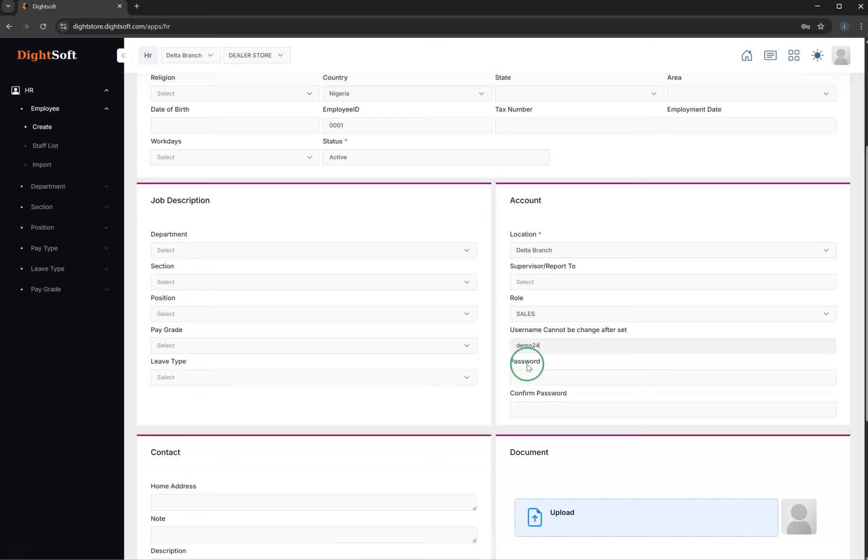
- Fill in the account password and its confirmation for the new employee
{"action": "left_click", "coordinate": [529, 376]}
{"action": "double_click", "coordinate": [535, 345]}
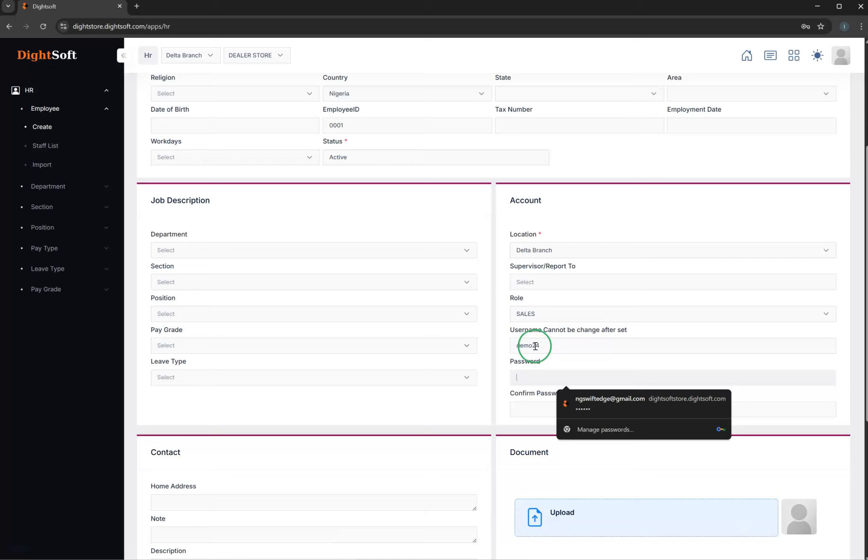
{"action": "left_click", "coordinate": [528, 374]}
{"action": "key", "text": "ctrl+v"}
{"action": "left_click", "coordinate": [531, 406]}
{"action": "key", "text": "ctrl+v"}
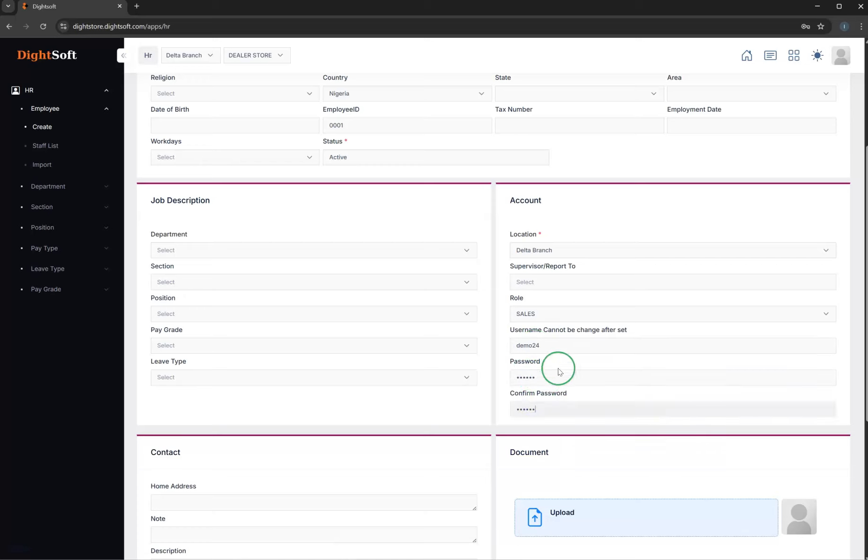
{"action": "double_click", "coordinate": [534, 347]}
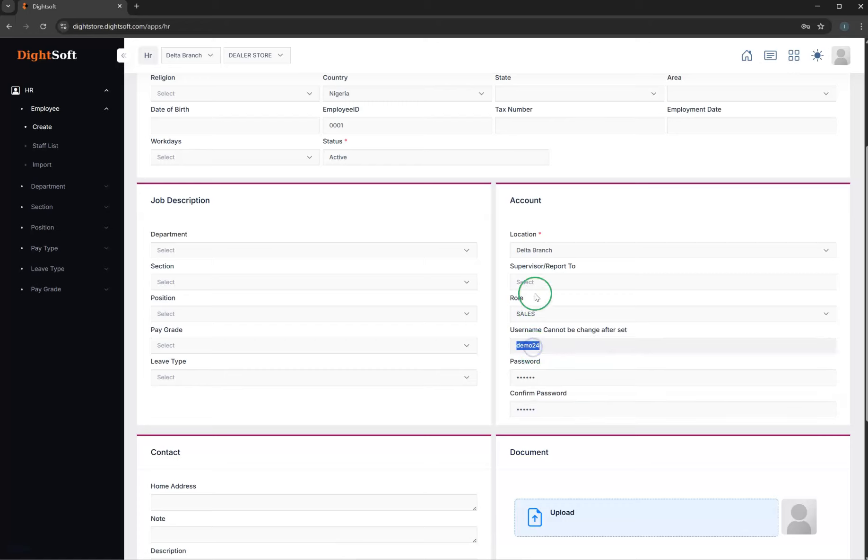
- Check the available Department options and review the remaining sections of the employee form
{"action": "left_click", "coordinate": [195, 252]}
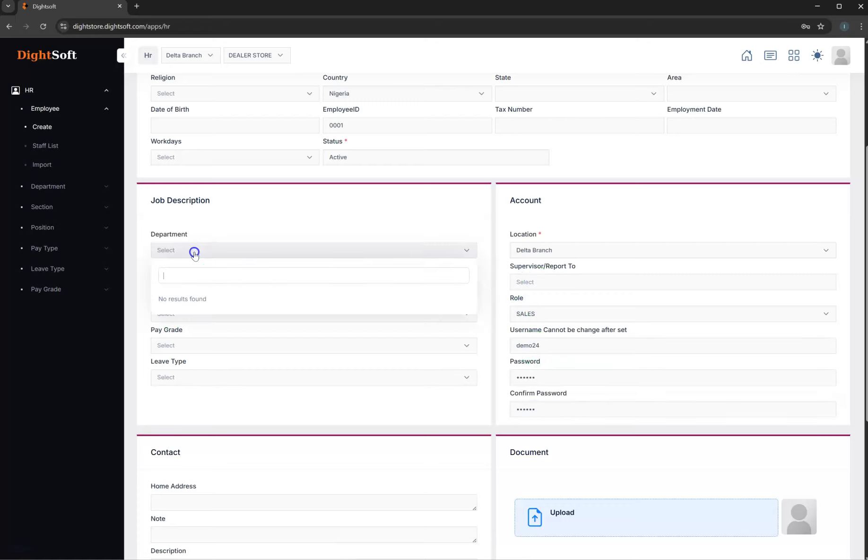
{"action": "left_click", "coordinate": [221, 329]}
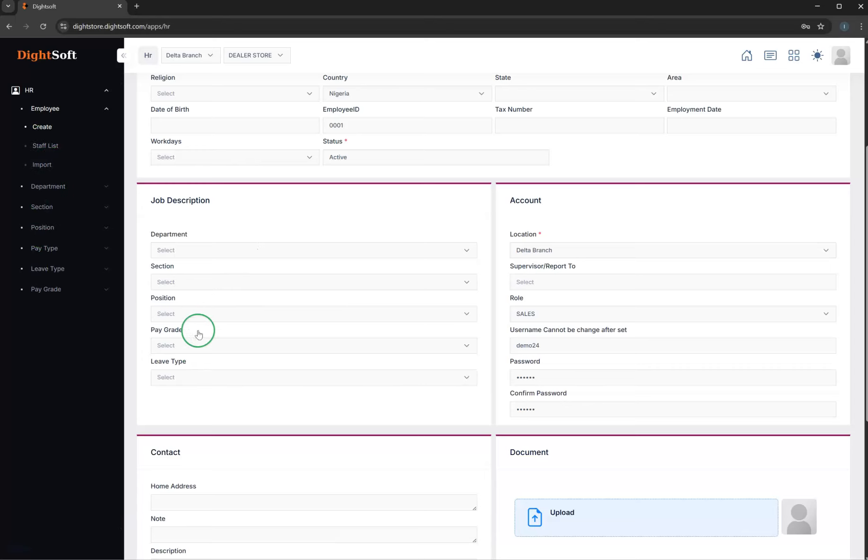
{"action": "scroll", "coordinate": [335, 366], "scroll_direction": "up", "scroll_amount": 4}
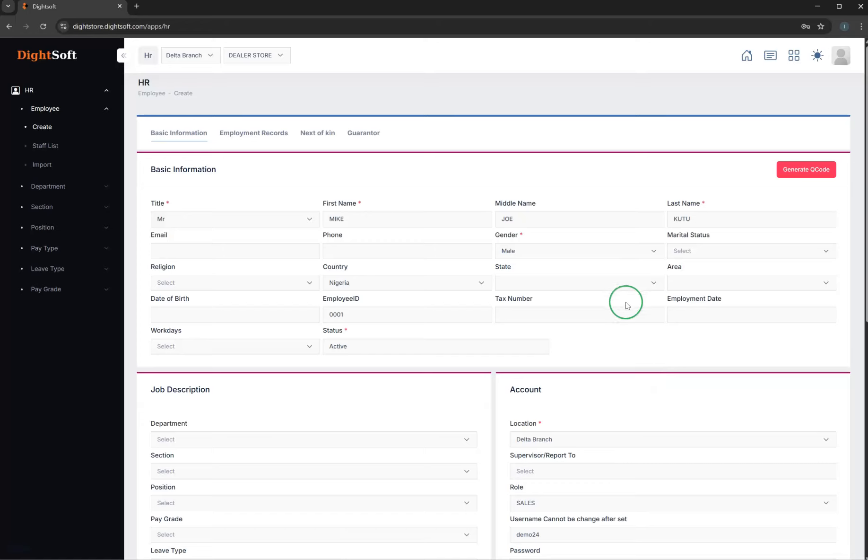
{"action": "scroll", "coordinate": [510, 344], "scroll_direction": "down", "scroll_amount": 8}
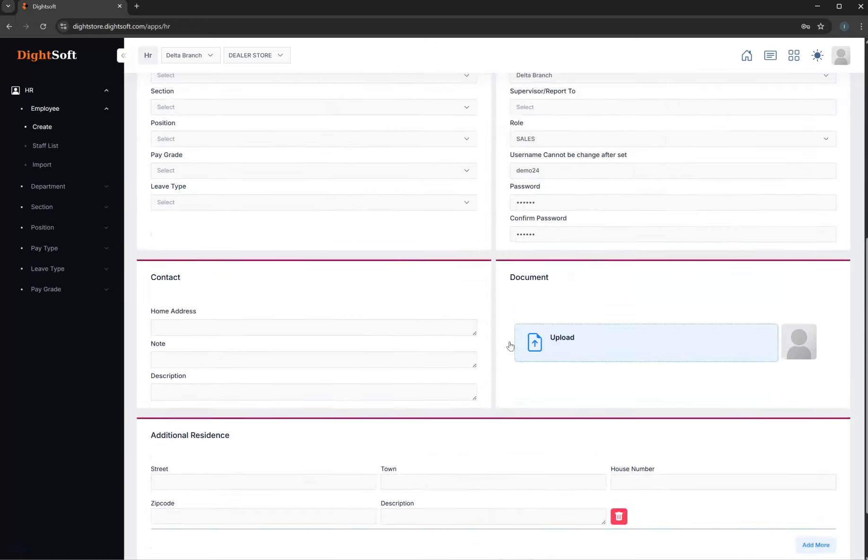
{"action": "scroll", "coordinate": [510, 345], "scroll_direction": "up", "scroll_amount": 8}
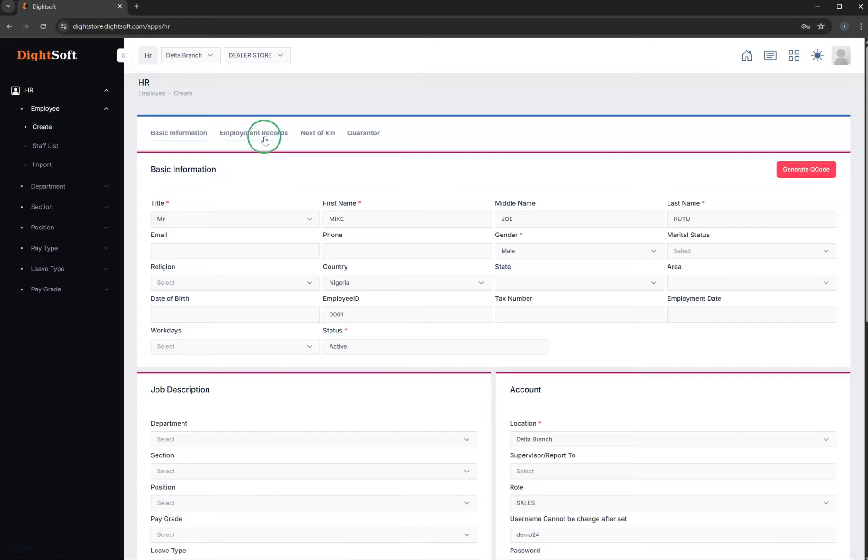
- Look through the Employment Records, Next of kin and Guarantor sections of the employee form and submit the new employee record
{"action": "left_click", "coordinate": [263, 137]}
{"action": "left_click", "coordinate": [332, 135]}
{"action": "left_click", "coordinate": [357, 135]}
{"action": "left_click", "coordinate": [200, 133]}
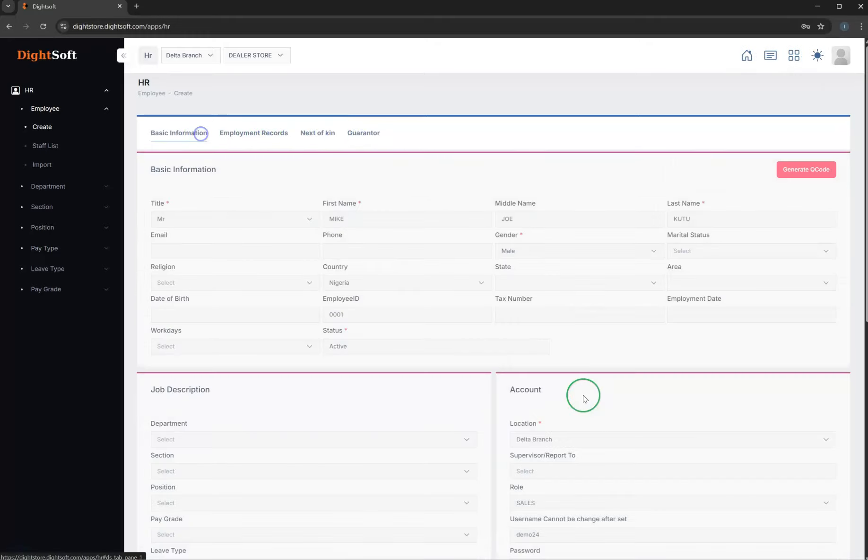
{"action": "scroll", "coordinate": [584, 398], "scroll_direction": "down", "scroll_amount": 10}
{"action": "left_click", "coordinate": [815, 514]}
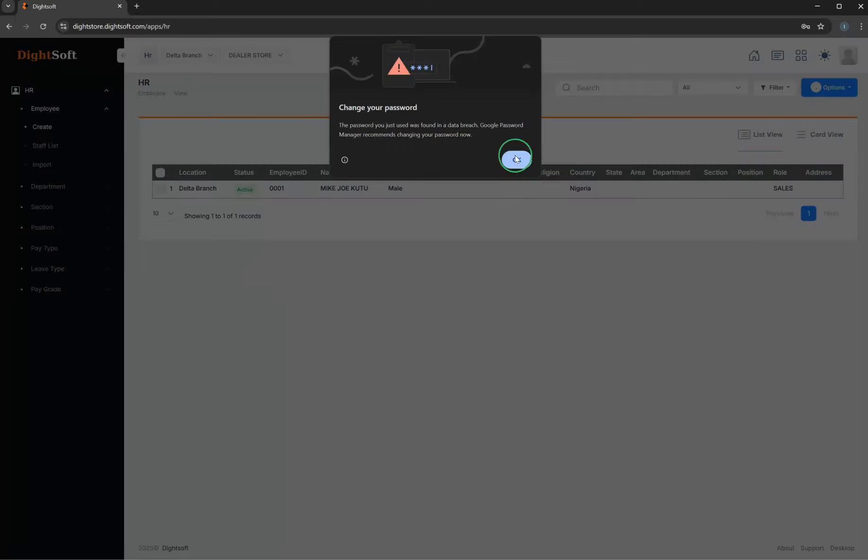
{"action": "left_click", "coordinate": [516, 158]}
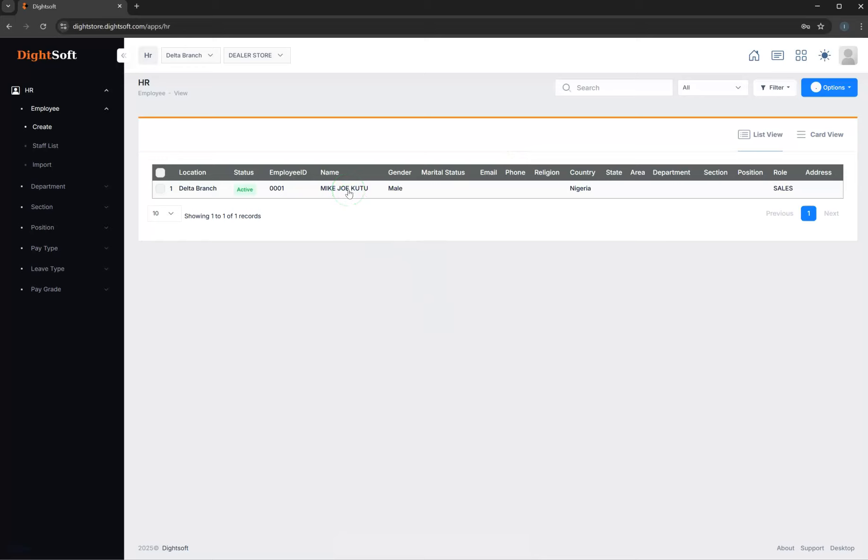
- Sign out of the admin account and sign in with the new employee's username and password
{"action": "left_click", "coordinate": [849, 55]}
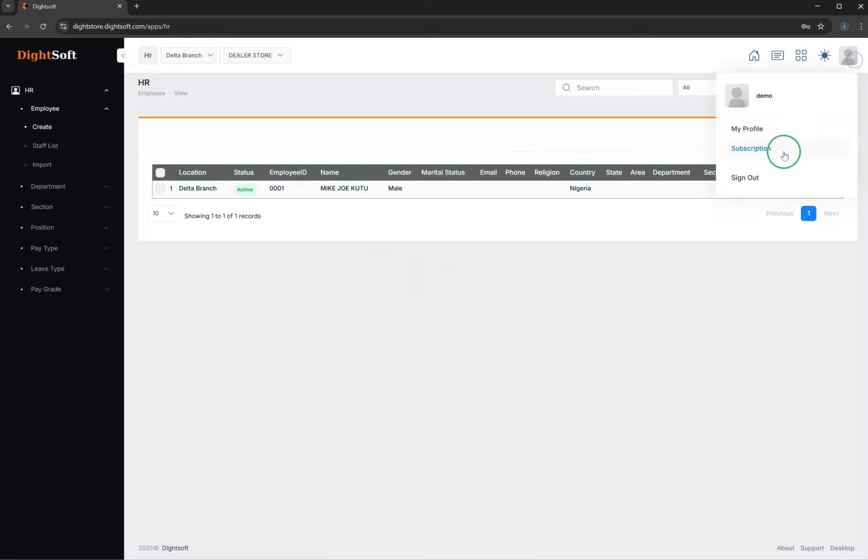
{"action": "left_click", "coordinate": [751, 178]}
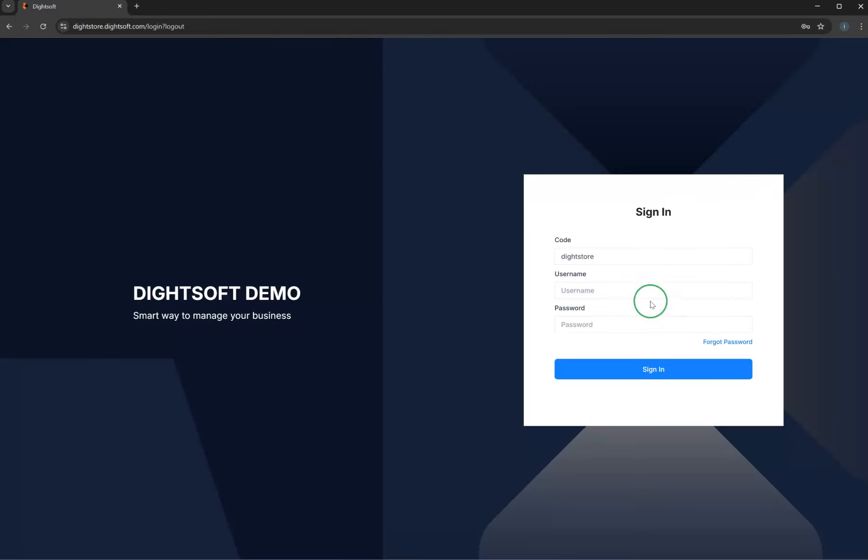
{"action": "left_click", "coordinate": [607, 289]}
{"action": "type", "text": "demo24"}
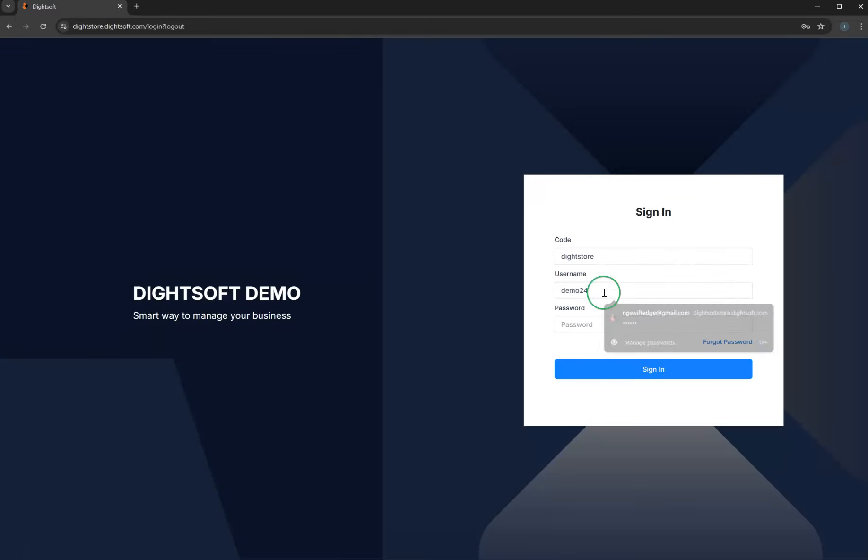
{"action": "left_click", "coordinate": [591, 323]}
{"action": "type", "text": "••••••"}
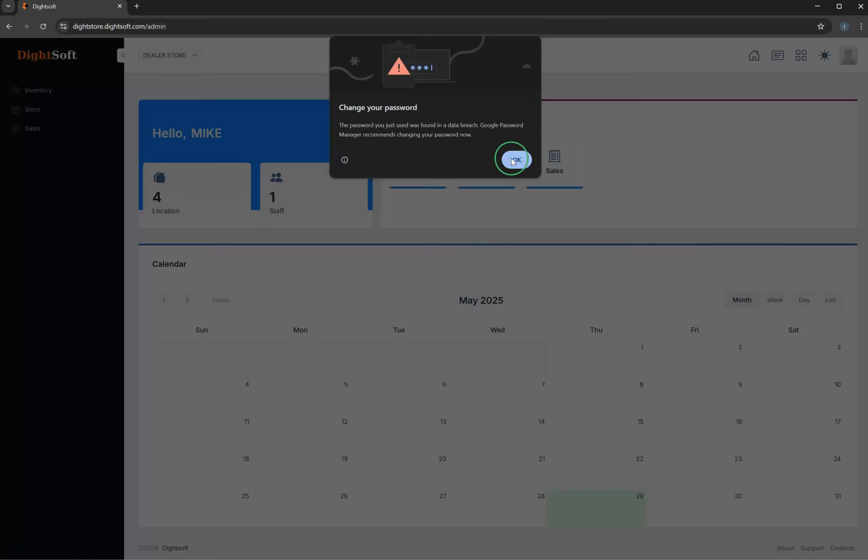
- Explore the Sales summary and the store's sales entry screen available to the SALES account, and return to the dashboard
{"action": "left_click", "coordinate": [515, 160]}
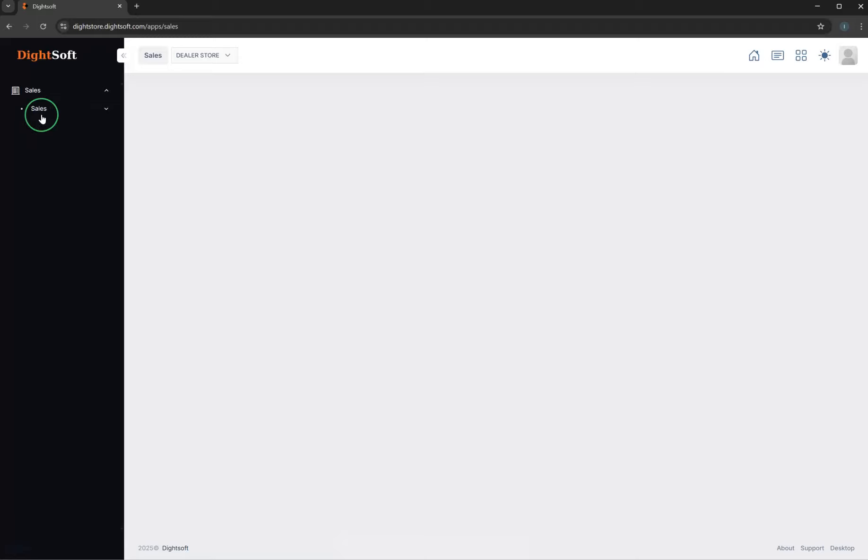
{"action": "left_click", "coordinate": [532, 251]}
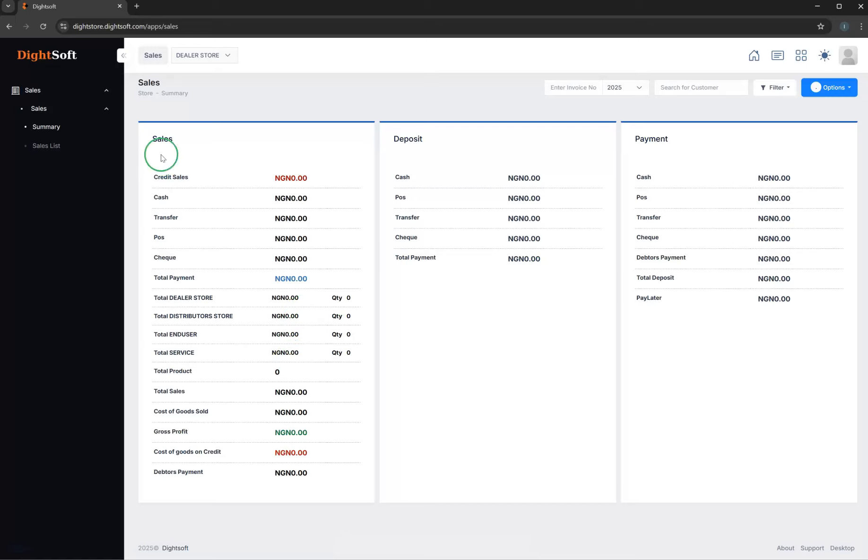
{"action": "left_click", "coordinate": [757, 59]}
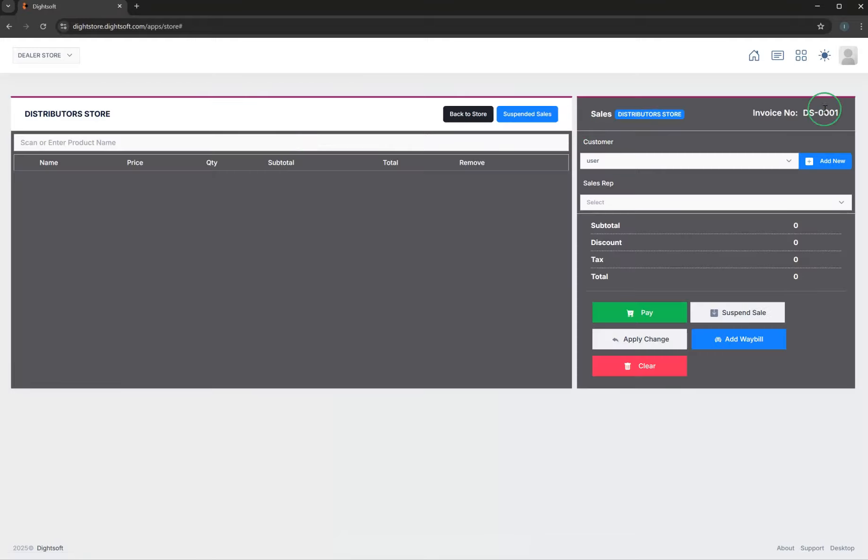
{"action": "left_click", "coordinate": [753, 57]}
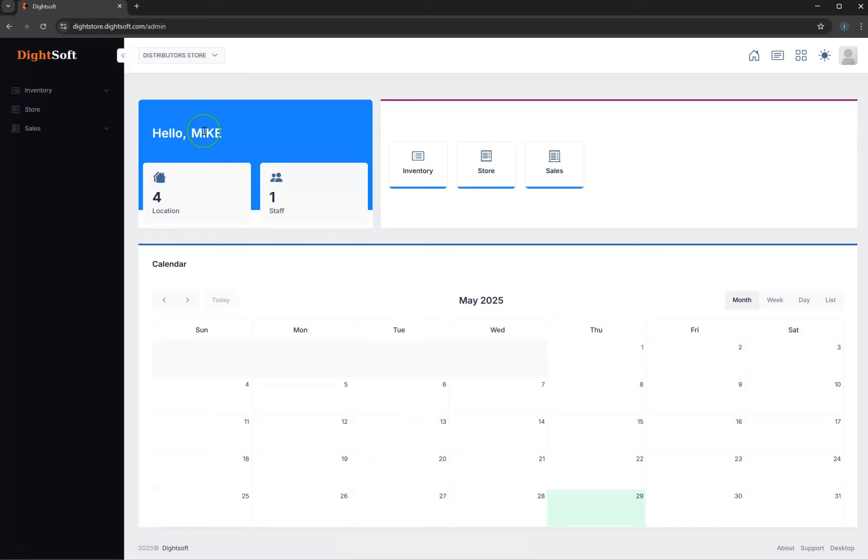
- Switch the active store to ENDUSER and pick another store from the available ones
{"action": "left_click", "coordinate": [184, 53]}
{"action": "left_click", "coordinate": [184, 149]}
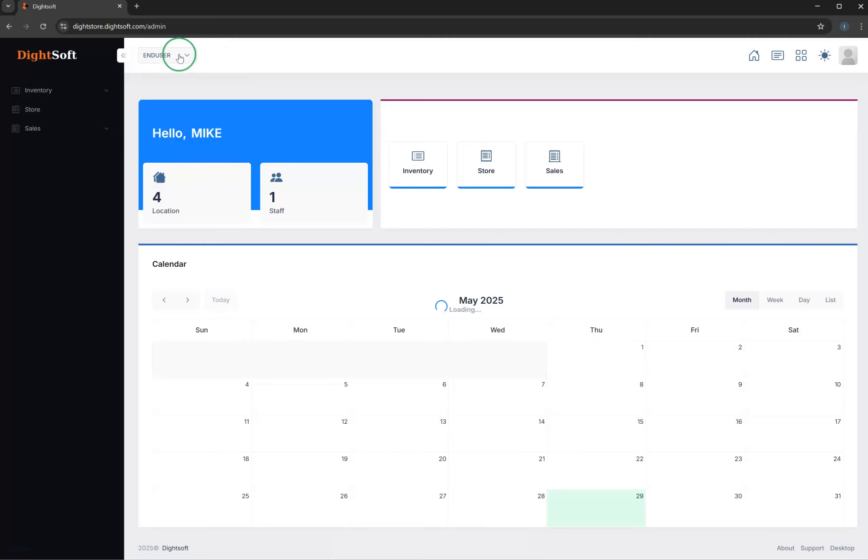
{"action": "left_click", "coordinate": [180, 56]}
{"action": "left_click", "coordinate": [178, 105]}
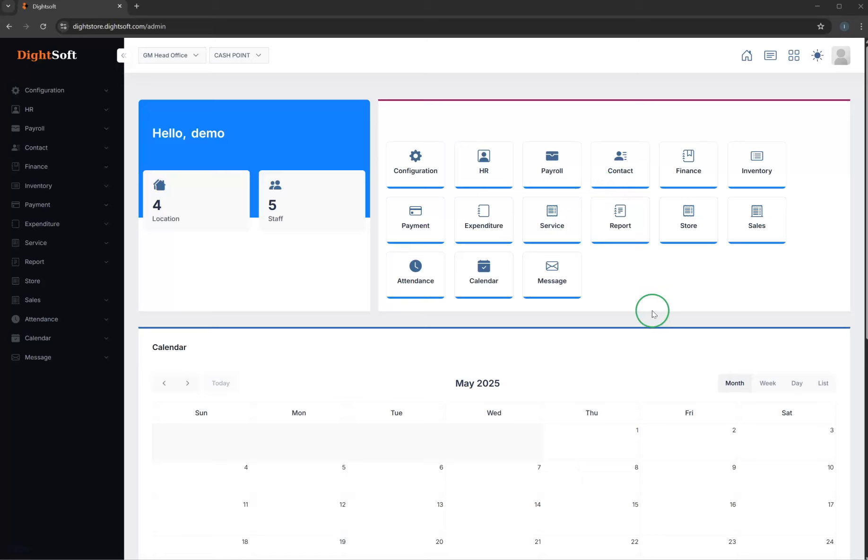
- Review the admin dashboard's app shortcuts, calendar and revenue charts
{"action": "scroll", "coordinate": [652, 312], "scroll_direction": "down", "scroll_amount": 8}
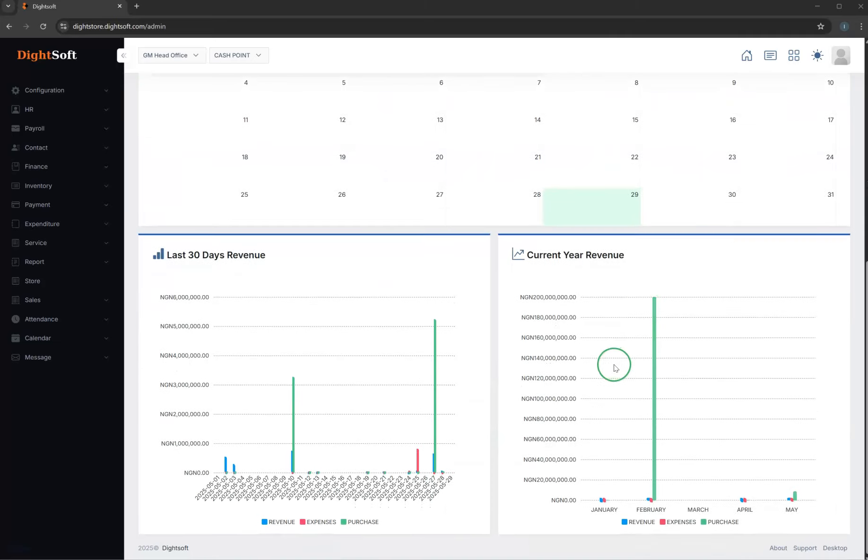
{"action": "scroll", "coordinate": [615, 368], "scroll_direction": "up", "scroll_amount": 6}
{"action": "scroll", "coordinate": [614, 368], "scroll_direction": "up", "scroll_amount": 2}
{"action": "scroll", "coordinate": [615, 368], "scroll_direction": "down", "scroll_amount": 5}
{"action": "scroll", "coordinate": [614, 368], "scroll_direction": "up", "scroll_amount": 5}
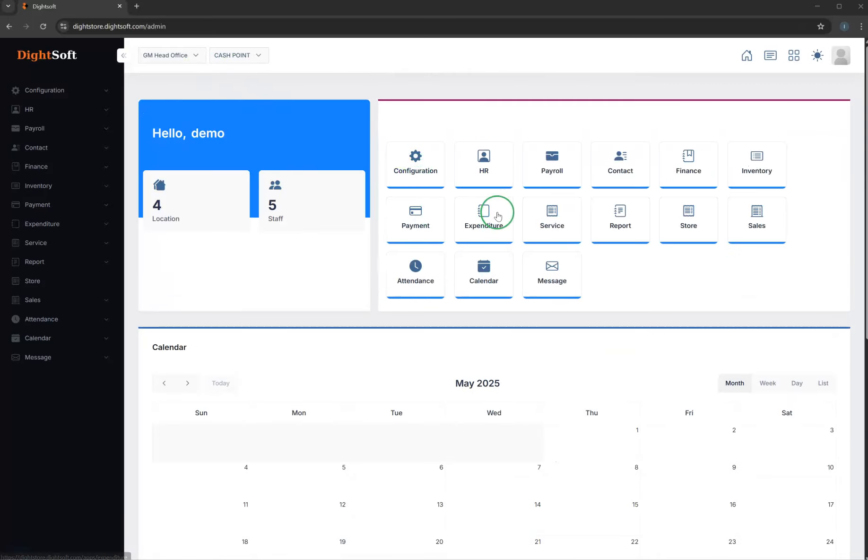
- Start a new attendance rule under the Configuration settings and set its Workdays to 9-5 WORKERS
{"action": "left_click", "coordinate": [404, 160]}
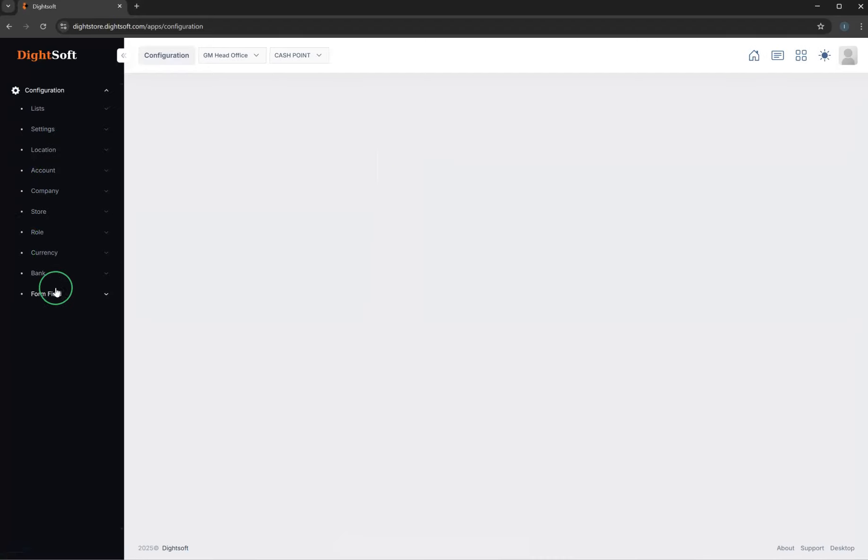
{"action": "left_click", "coordinate": [56, 173]}
{"action": "left_click", "coordinate": [59, 110]}
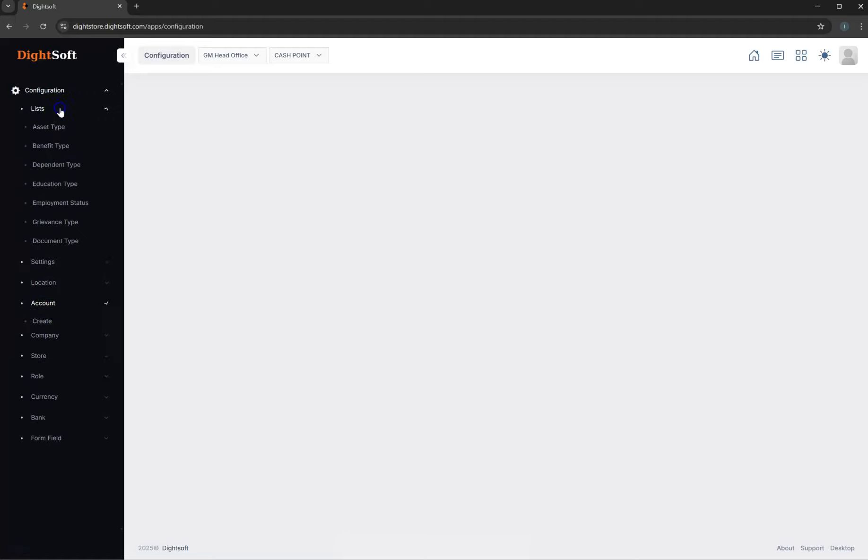
{"action": "left_click", "coordinate": [58, 114]}
{"action": "left_click", "coordinate": [55, 135]}
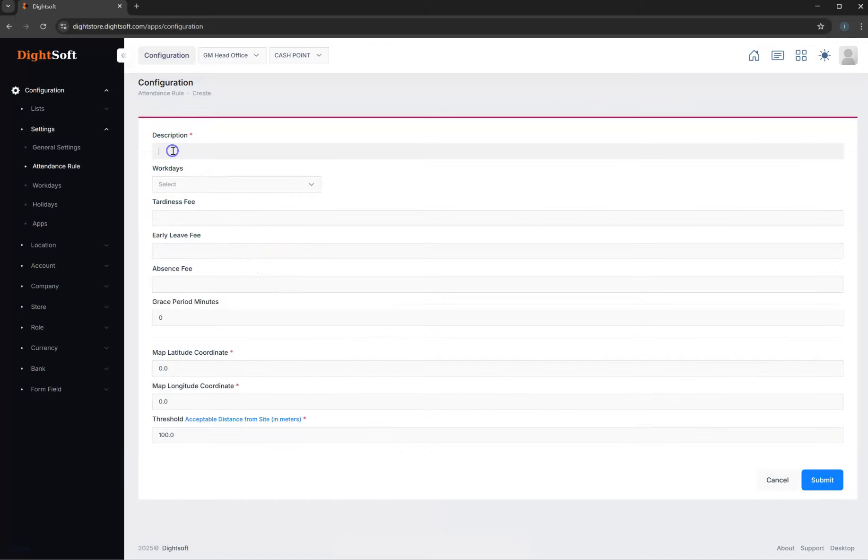
{"action": "left_click", "coordinate": [212, 184]}
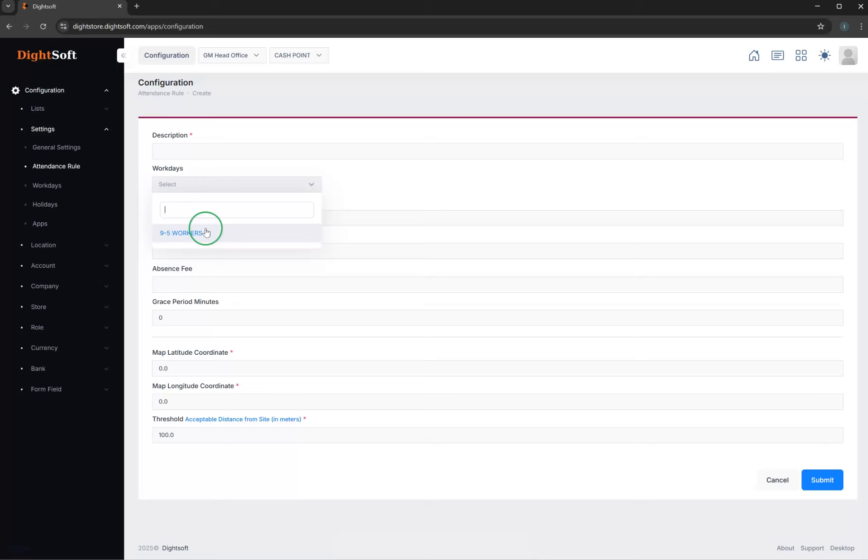
{"action": "left_click", "coordinate": [187, 233]}
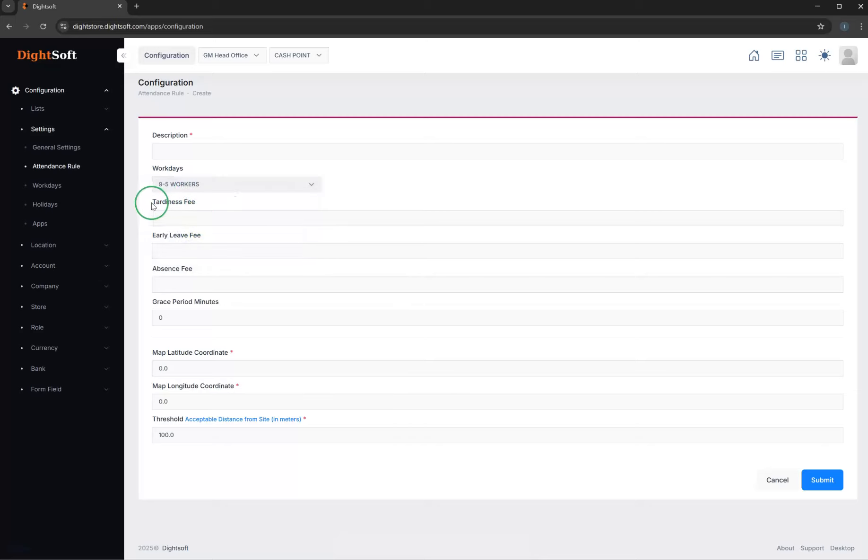
- Examine the attendance rule's fee, grace period, map coordinate and distance threshold fields
{"action": "left_click", "coordinate": [200, 218]}
{"action": "left_click", "coordinate": [188, 250]}
{"action": "left_click", "coordinate": [196, 286]}
{"action": "left_click", "coordinate": [194, 320]}
{"action": "left_click", "coordinate": [190, 247]}
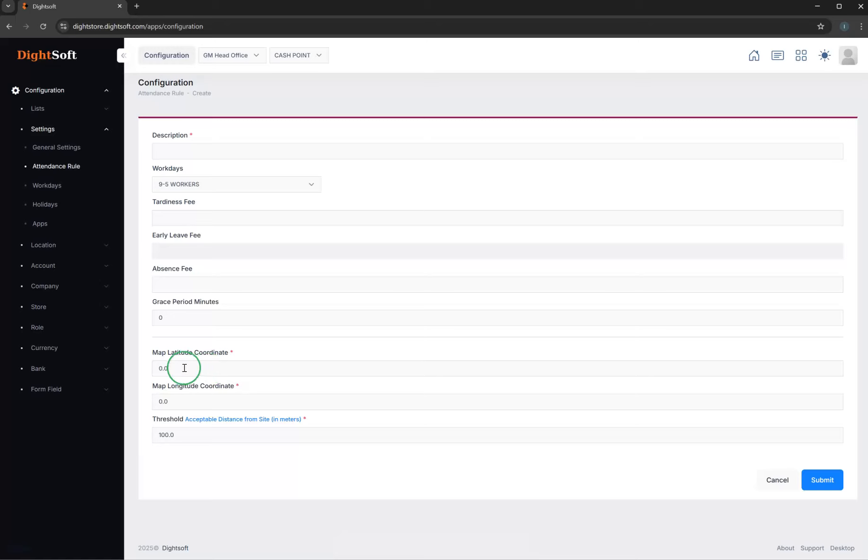
{"action": "left_click_drag", "start_coordinate": [180, 368], "coordinate": [143, 369]}
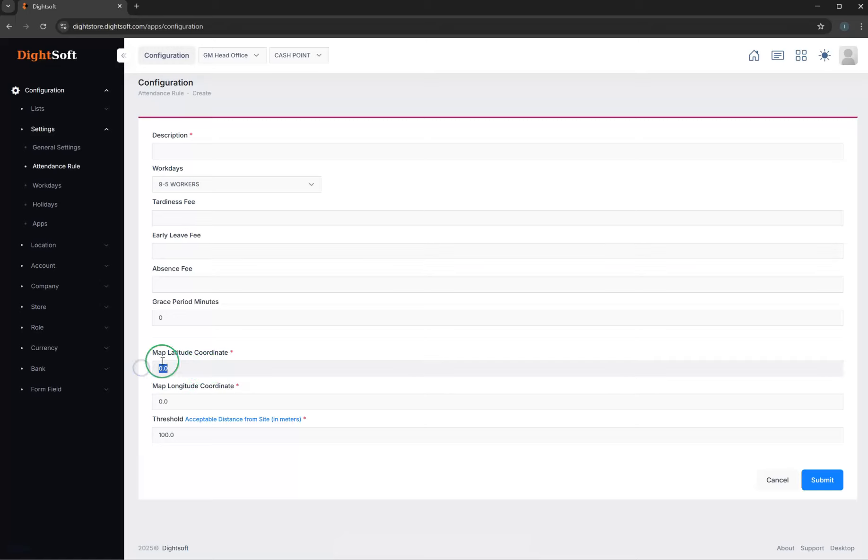
{"action": "left_click_drag", "start_coordinate": [190, 400], "coordinate": [138, 398]}
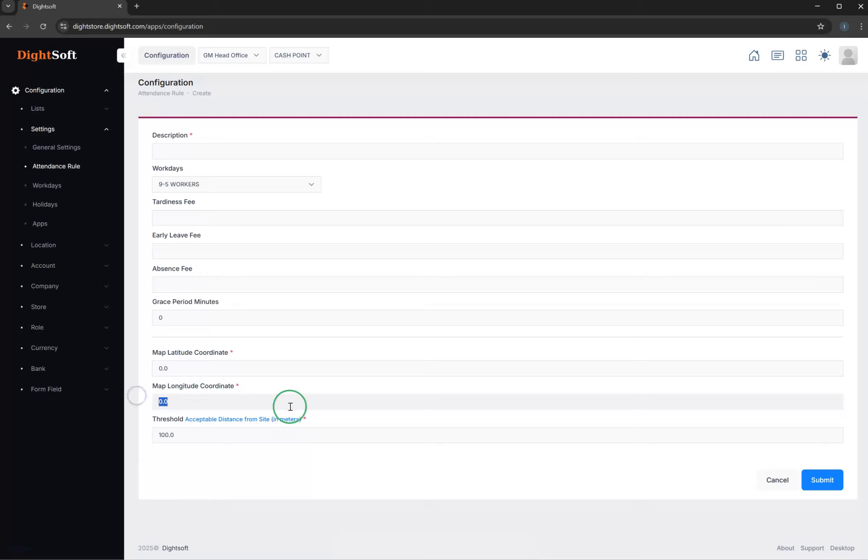
{"action": "left_click", "coordinate": [175, 434]}
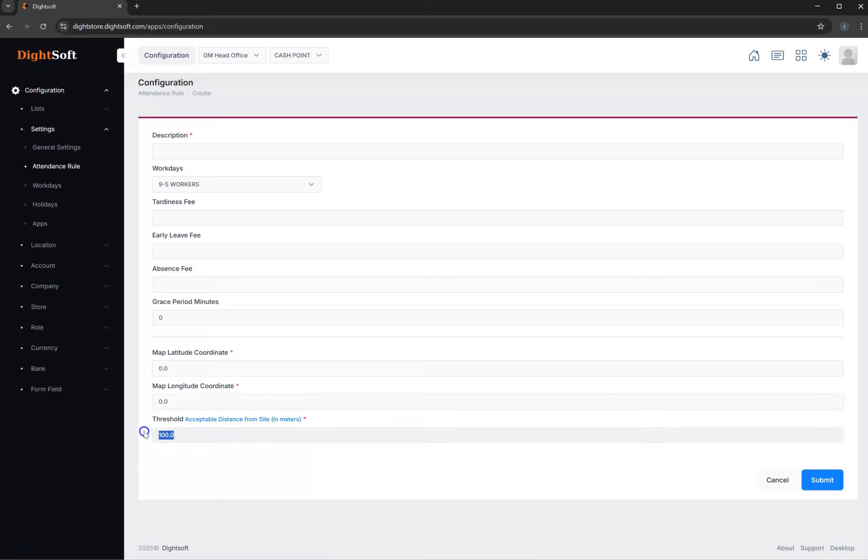
{"action": "left_click_drag", "start_coordinate": [168, 432], "coordinate": [189, 435]}
- Open the Employee form field configuration and review its status, required and visibility options
{"action": "left_click", "coordinate": [60, 389]}
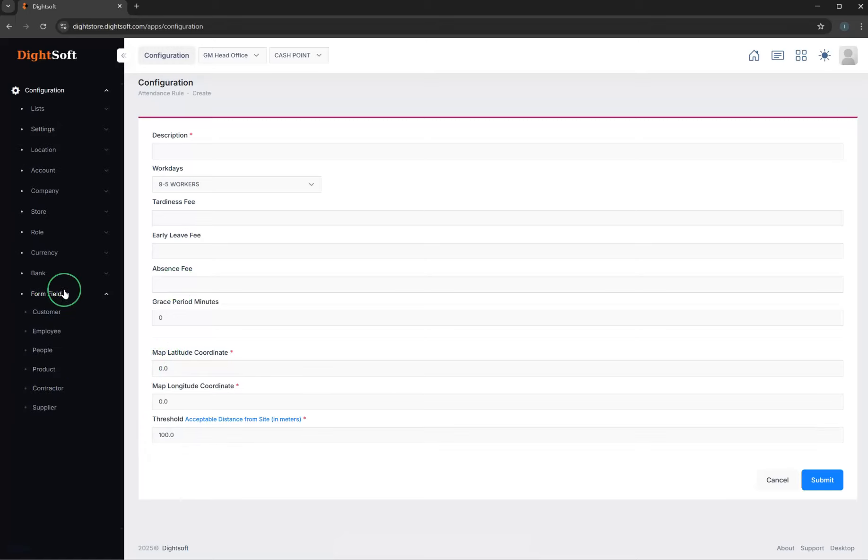
{"action": "left_click", "coordinate": [47, 332]}
{"action": "scroll", "coordinate": [432, 403], "scroll_direction": "down", "scroll_amount": 7}
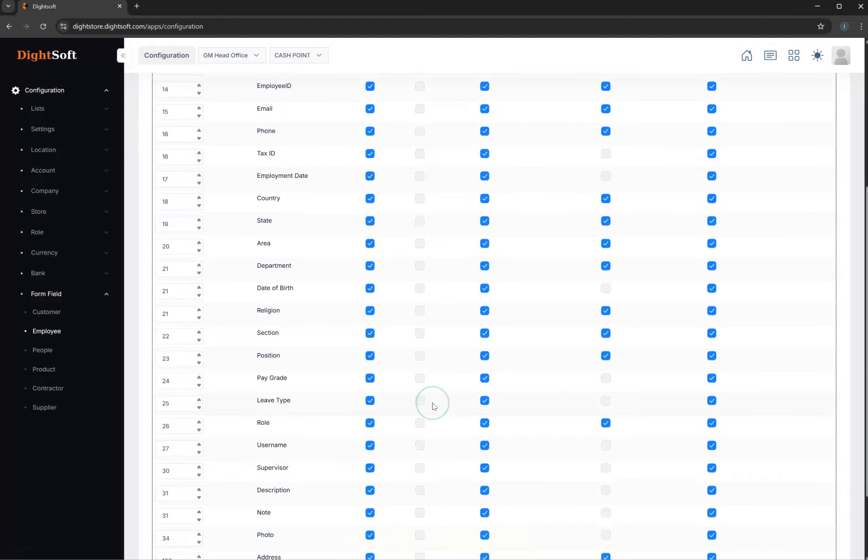
{"action": "scroll", "coordinate": [417, 316], "scroll_direction": "up", "scroll_amount": 7}
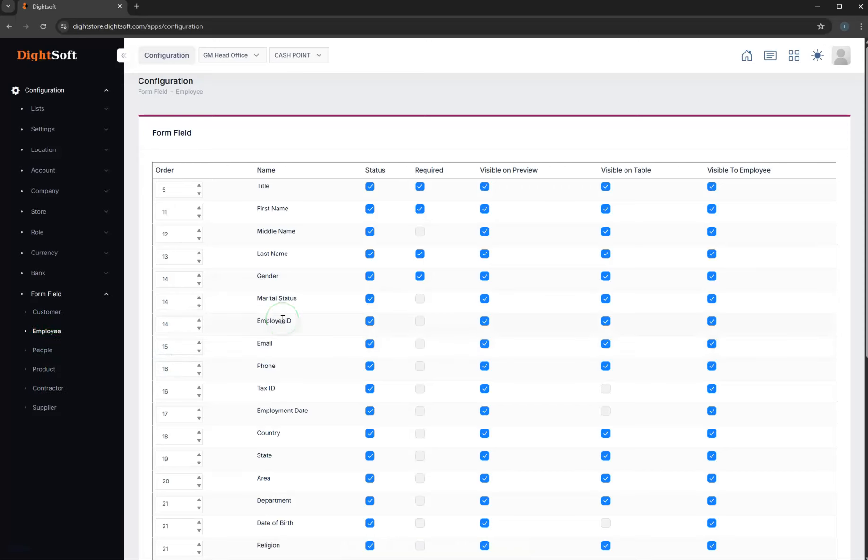
- Disable the Company Phone, Company Email and Company Address fields in the Customer form field configuration
{"action": "left_click", "coordinate": [53, 314]}
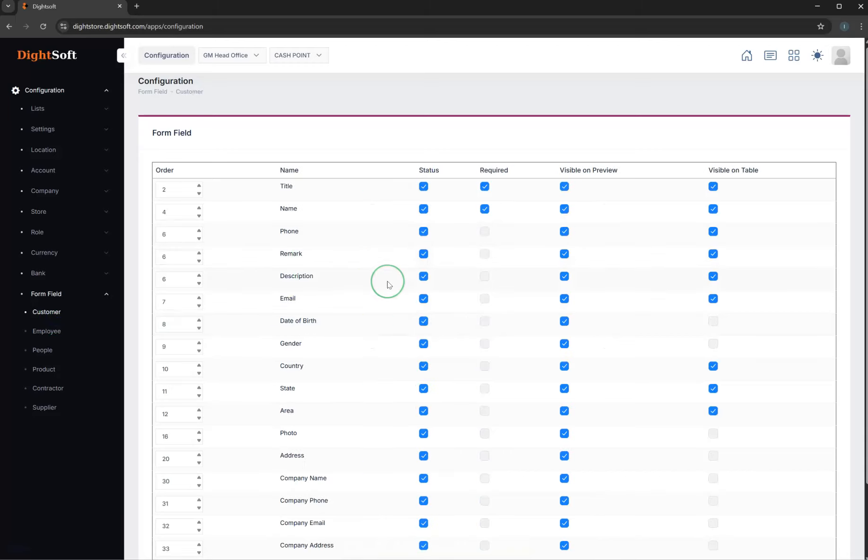
{"action": "scroll", "coordinate": [388, 283], "scroll_direction": "down", "scroll_amount": 2}
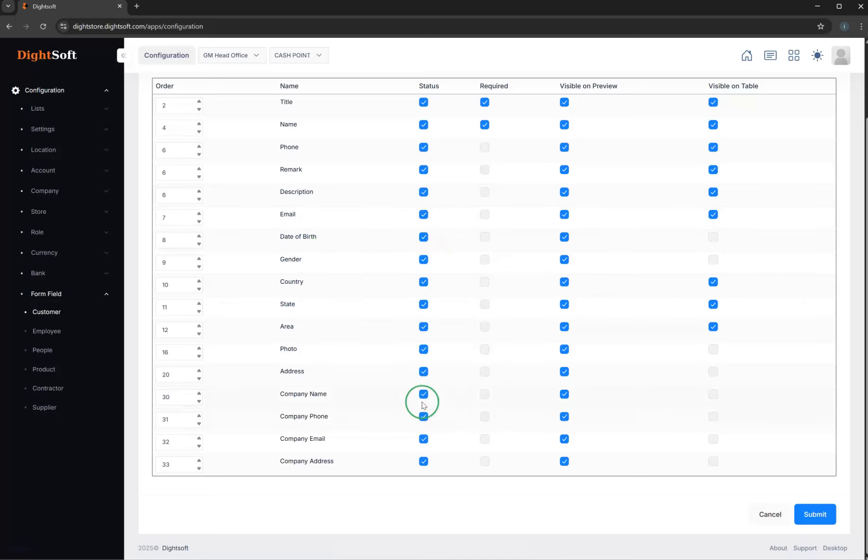
{"action": "left_click", "coordinate": [423, 462]}
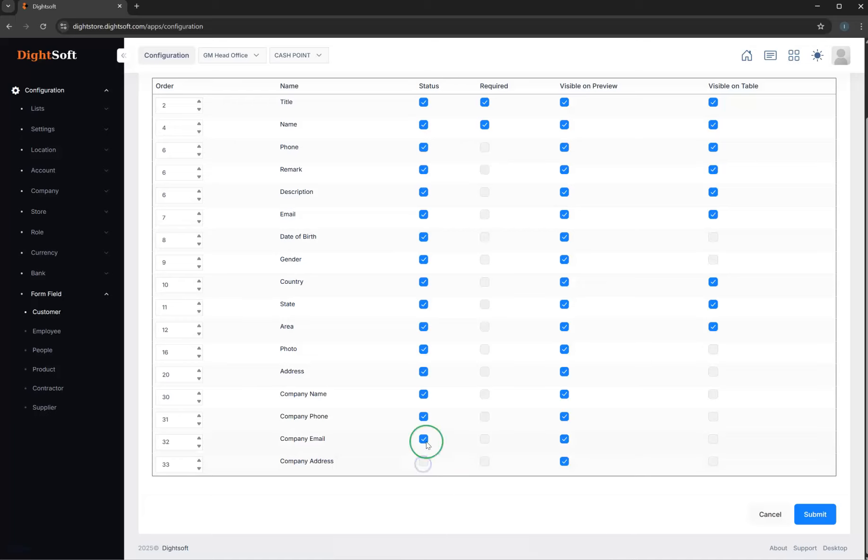
{"action": "left_click", "coordinate": [423, 417]}
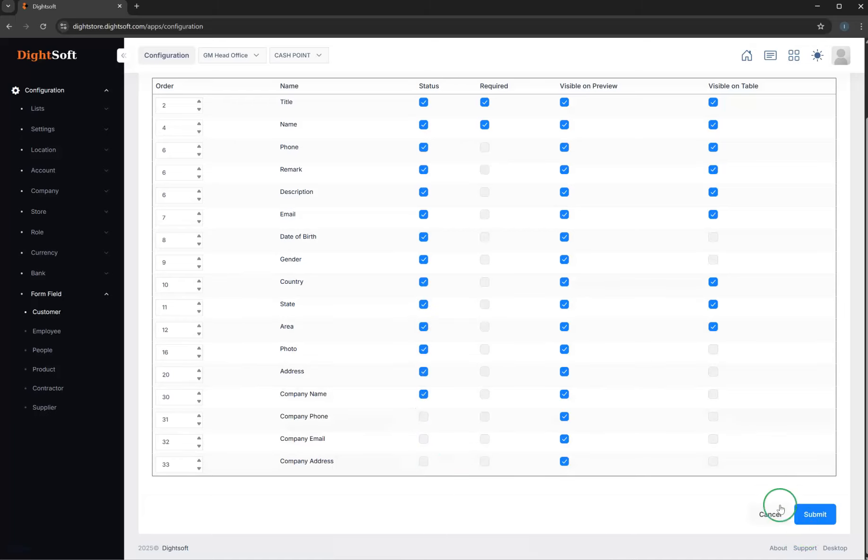
{"action": "scroll", "coordinate": [747, 468], "scroll_direction": "up", "scroll_amount": 2}
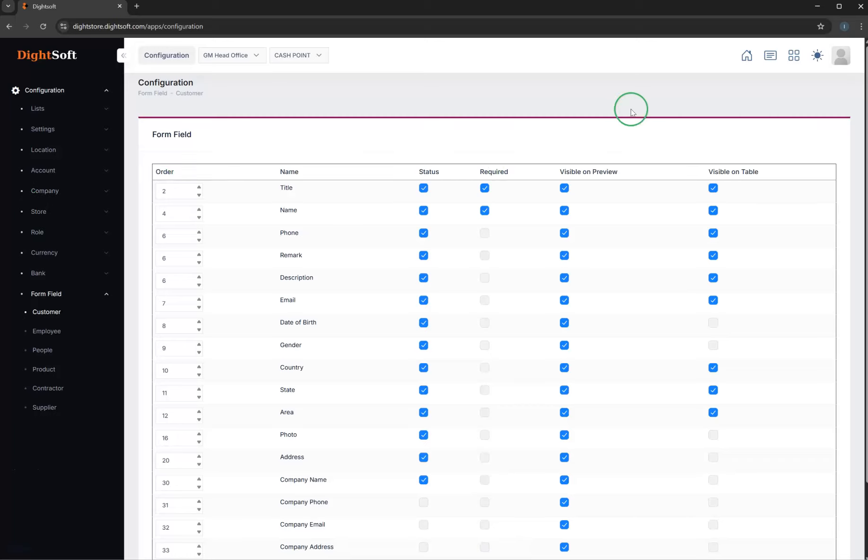
- Return to the home dashboard and look over its module shortcuts and calendar
{"action": "left_click", "coordinate": [748, 54]}
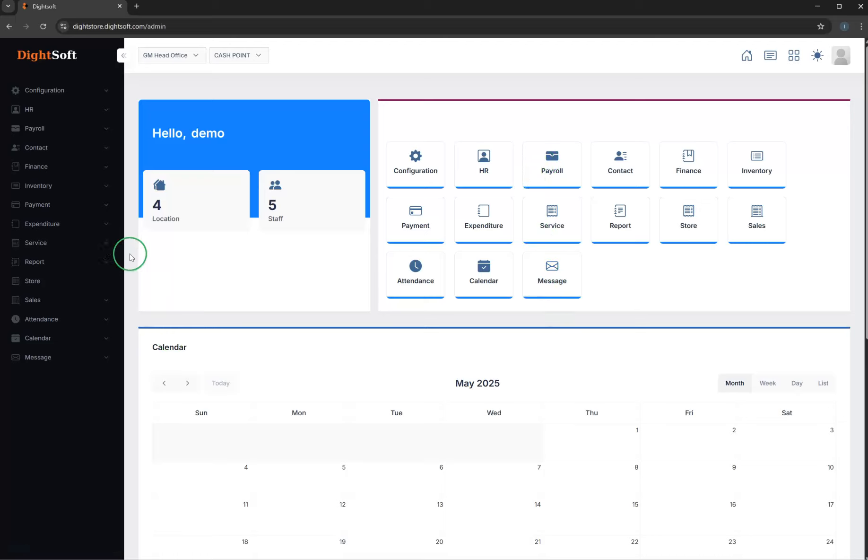
{"action": "scroll", "coordinate": [429, 396], "scroll_direction": "down", "scroll_amount": 4}
{"action": "scroll", "coordinate": [428, 398], "scroll_direction": "up", "scroll_amount": 4}
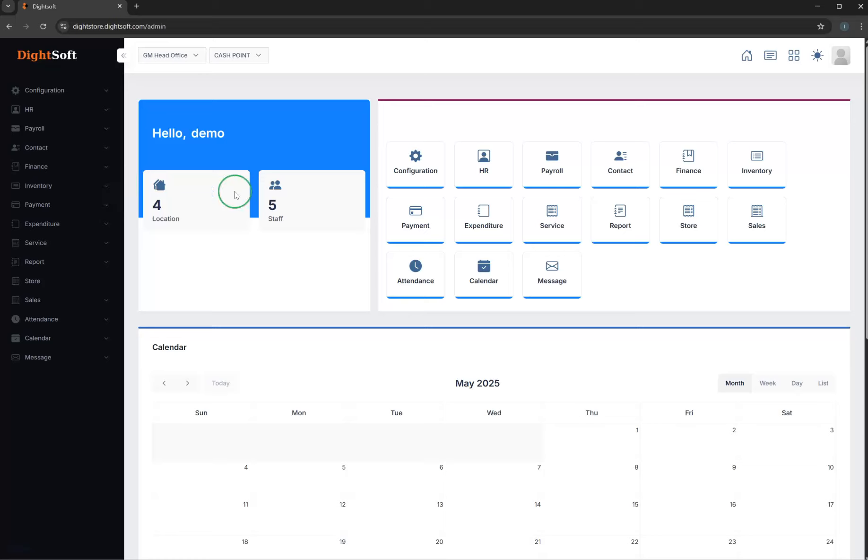
- Open the store creation form in the Configuration module and review all the Business Type options without choosing one
{"action": "left_click", "coordinate": [413, 169]}
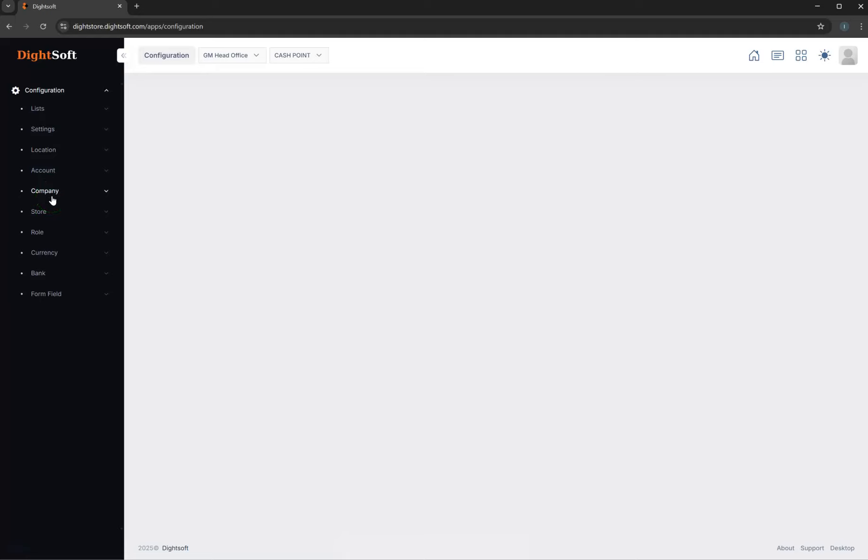
{"action": "left_click", "coordinate": [46, 220]}
{"action": "left_click", "coordinate": [47, 246]}
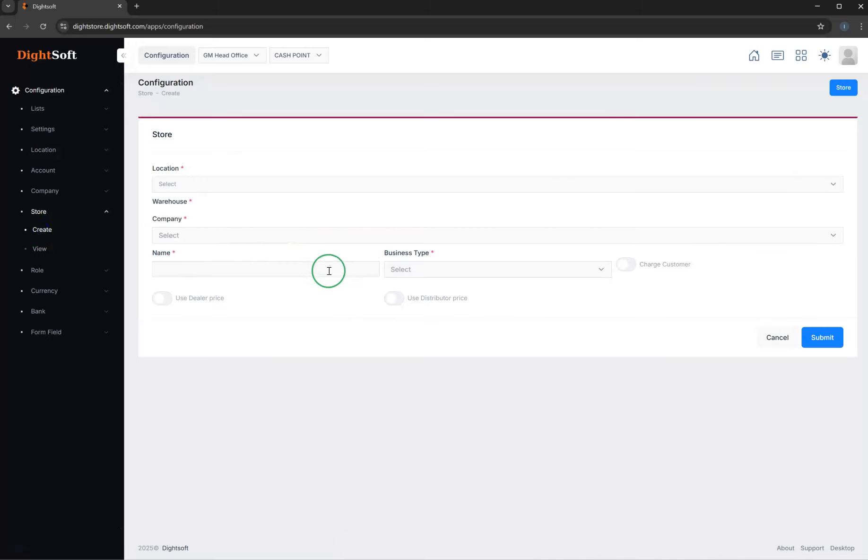
{"action": "left_click", "coordinate": [418, 271]}
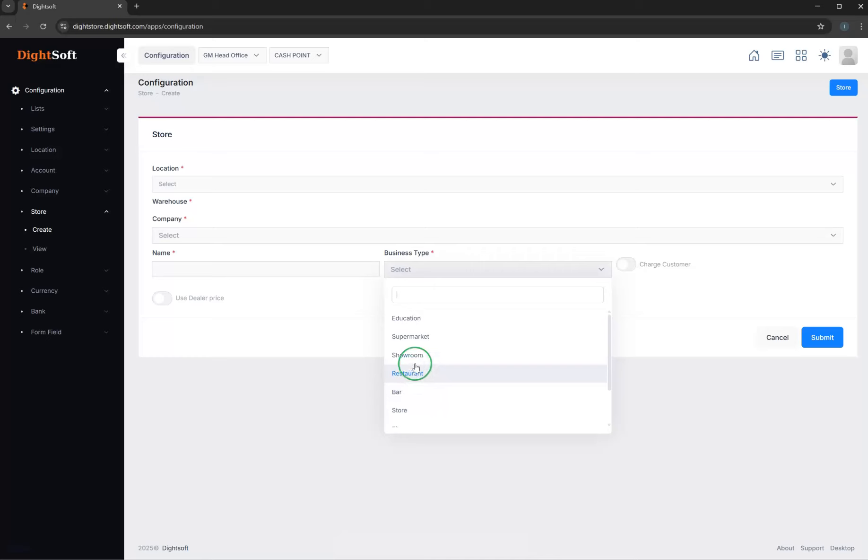
{"action": "scroll", "coordinate": [415, 394], "scroll_direction": "down", "scroll_amount": 1}
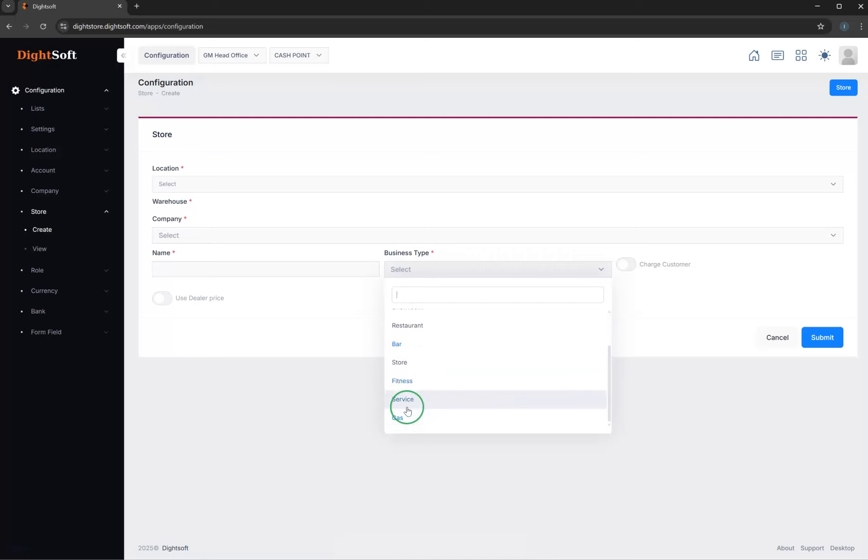
{"action": "scroll", "coordinate": [437, 363], "scroll_direction": "up", "scroll_amount": 1}
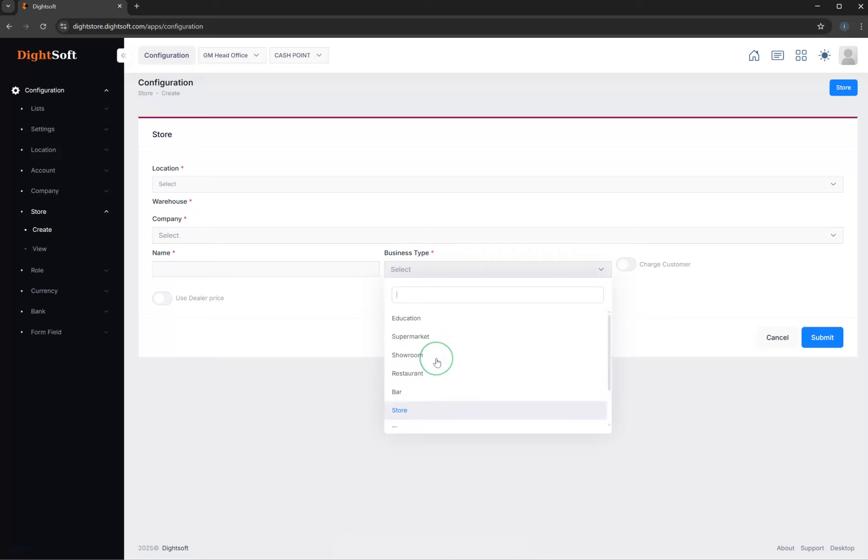
{"action": "scroll", "coordinate": [437, 363], "scroll_direction": "down", "scroll_amount": 1}
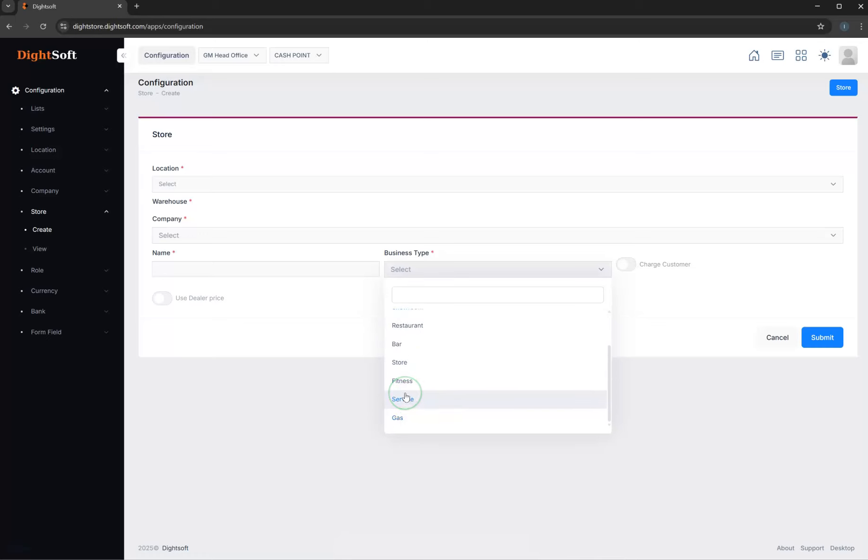
{"action": "left_click", "coordinate": [279, 338]}
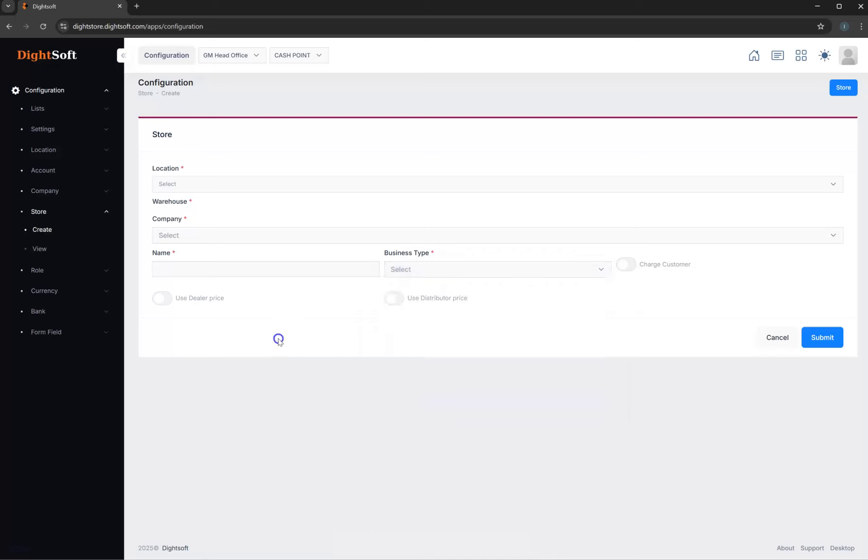